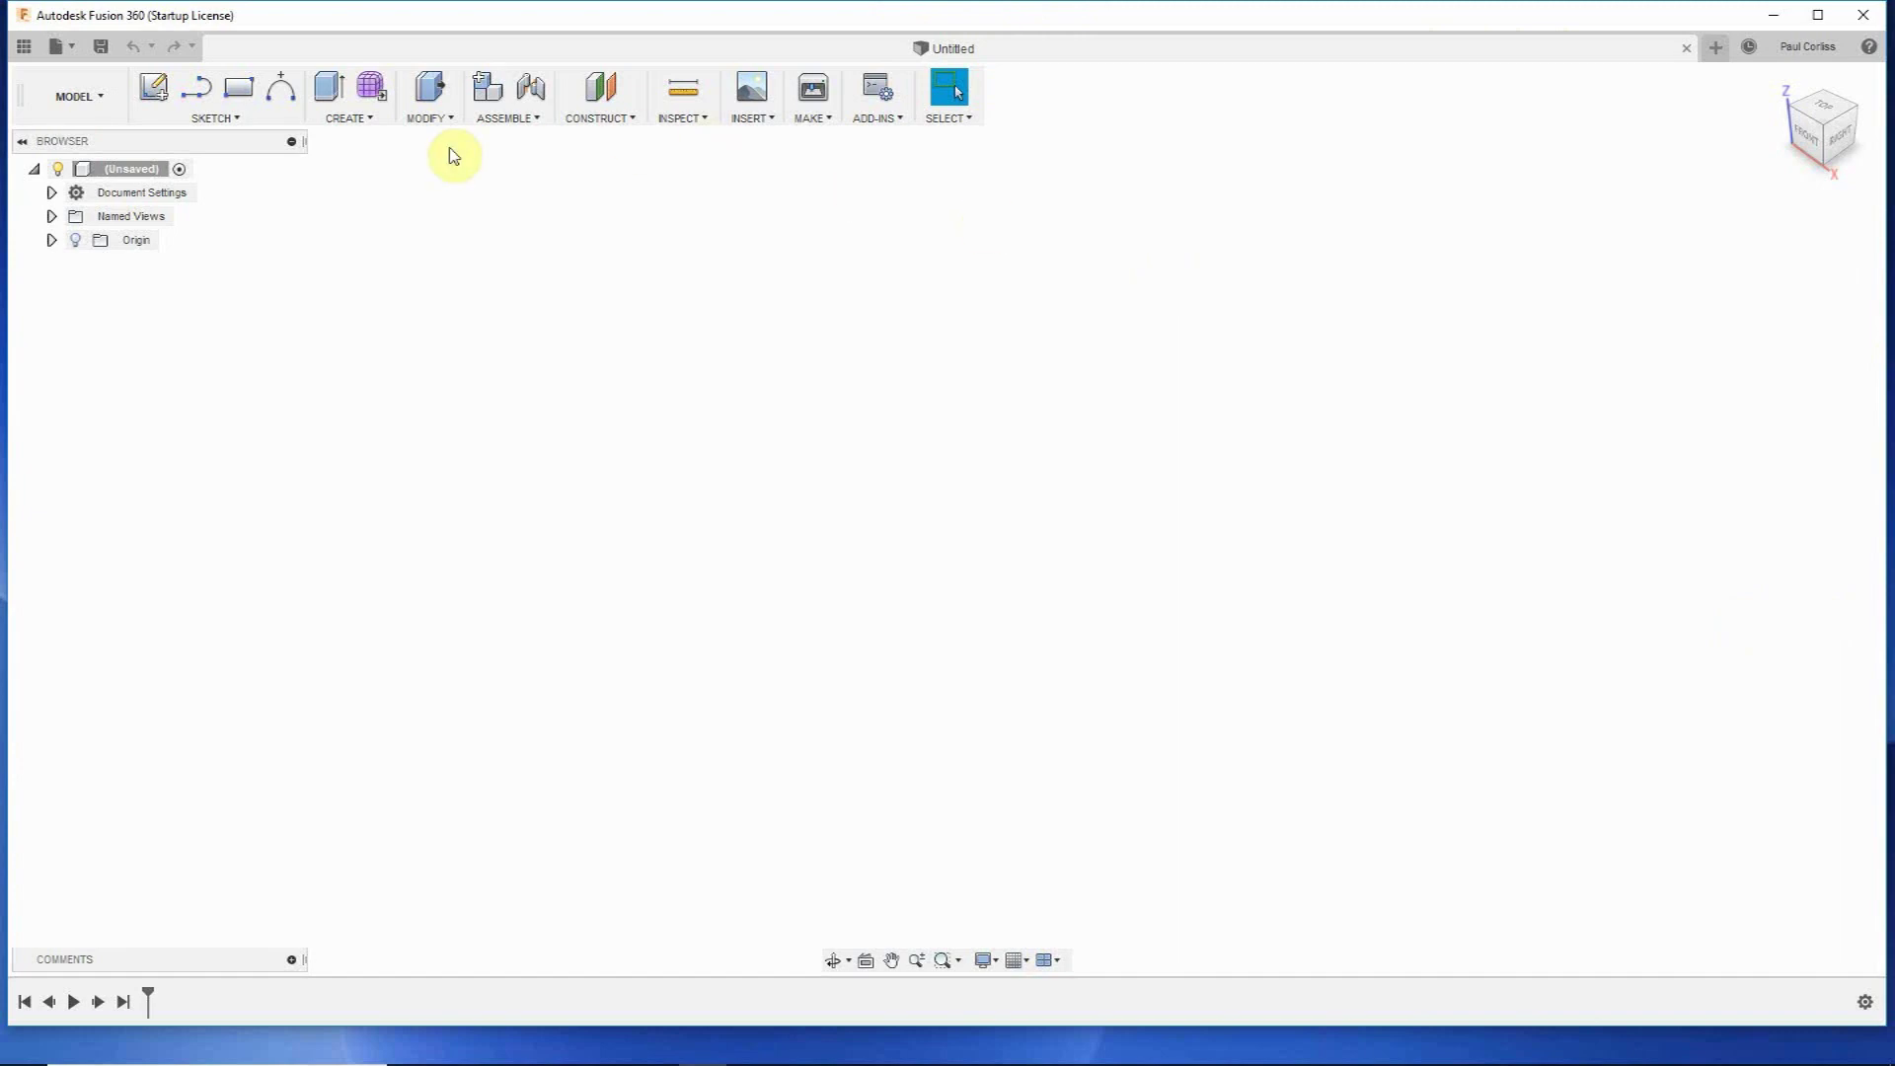
Create a 40 mm diameter solid sphere on the XY plane, centred at the origin.
{"action": "left_click", "coordinate": [361, 118]}
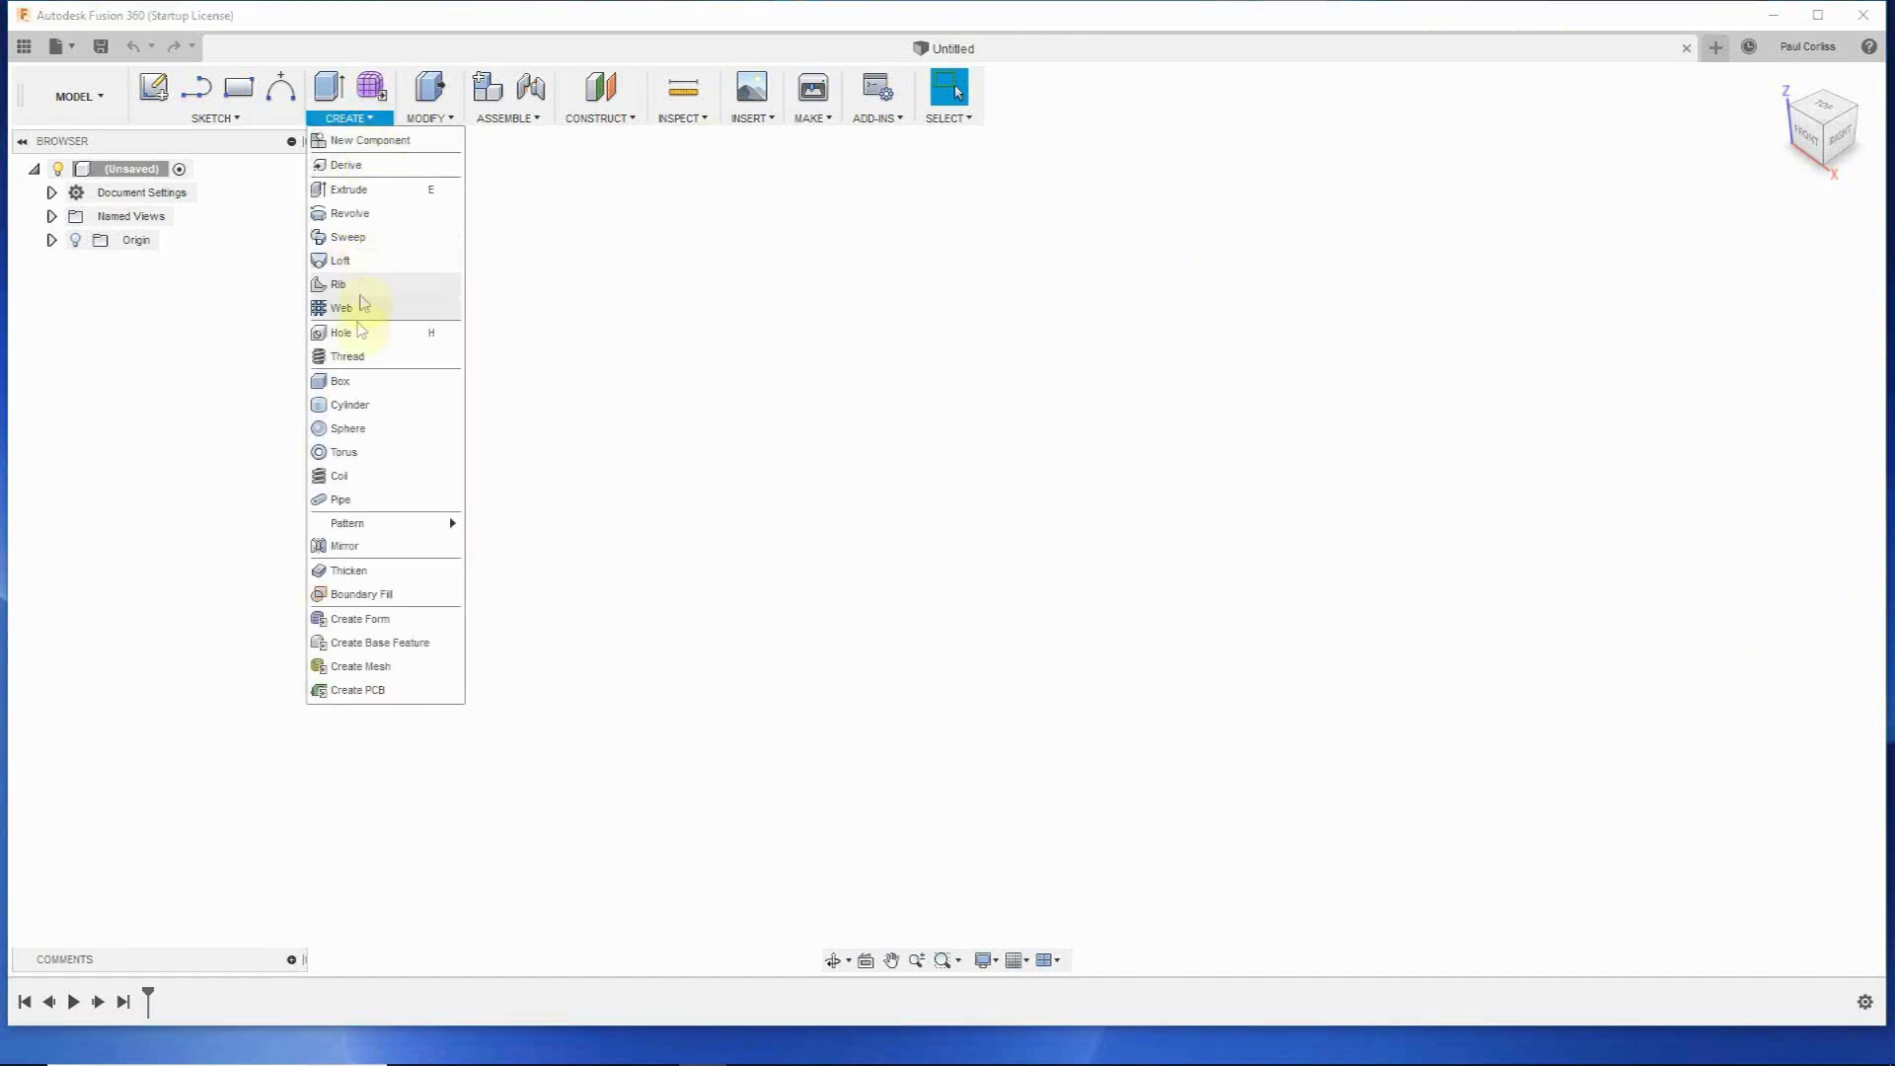
{"action": "left_click", "coordinate": [358, 430]}
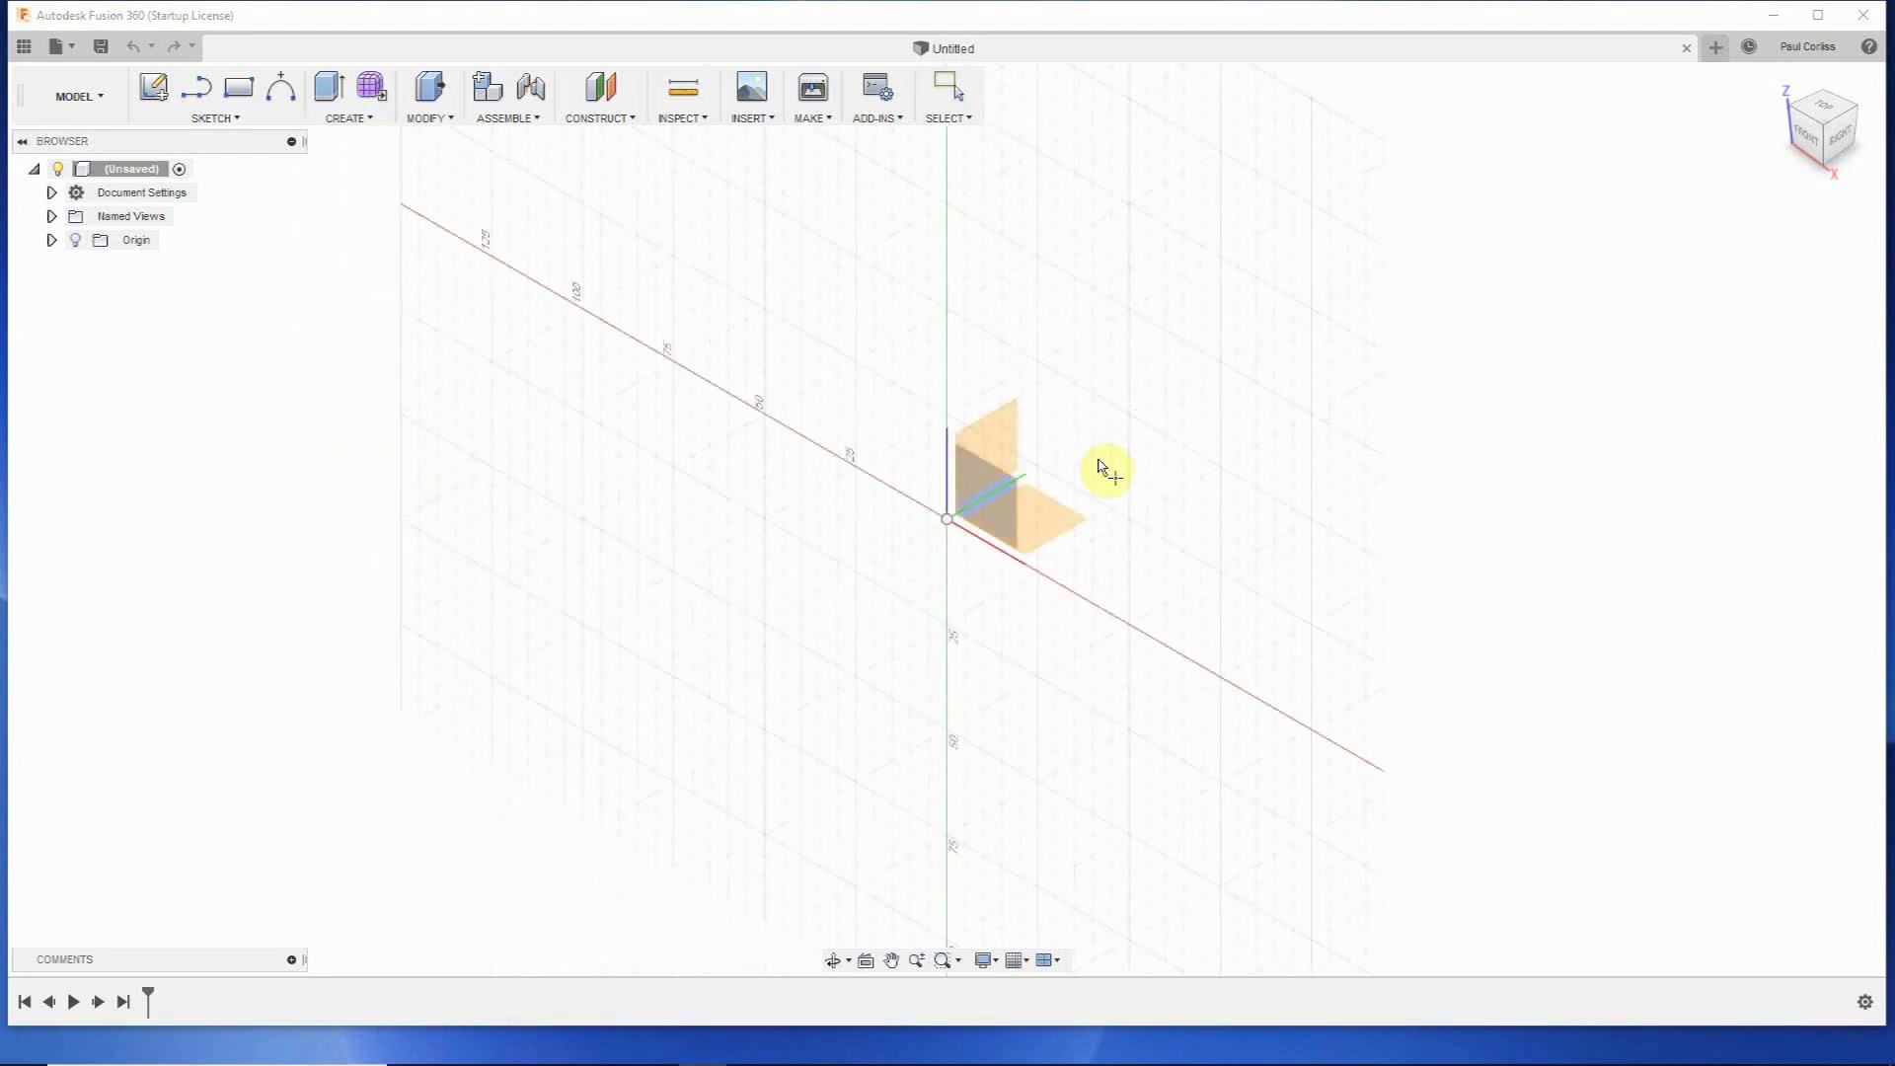
{"action": "left_click", "coordinate": [1041, 521]}
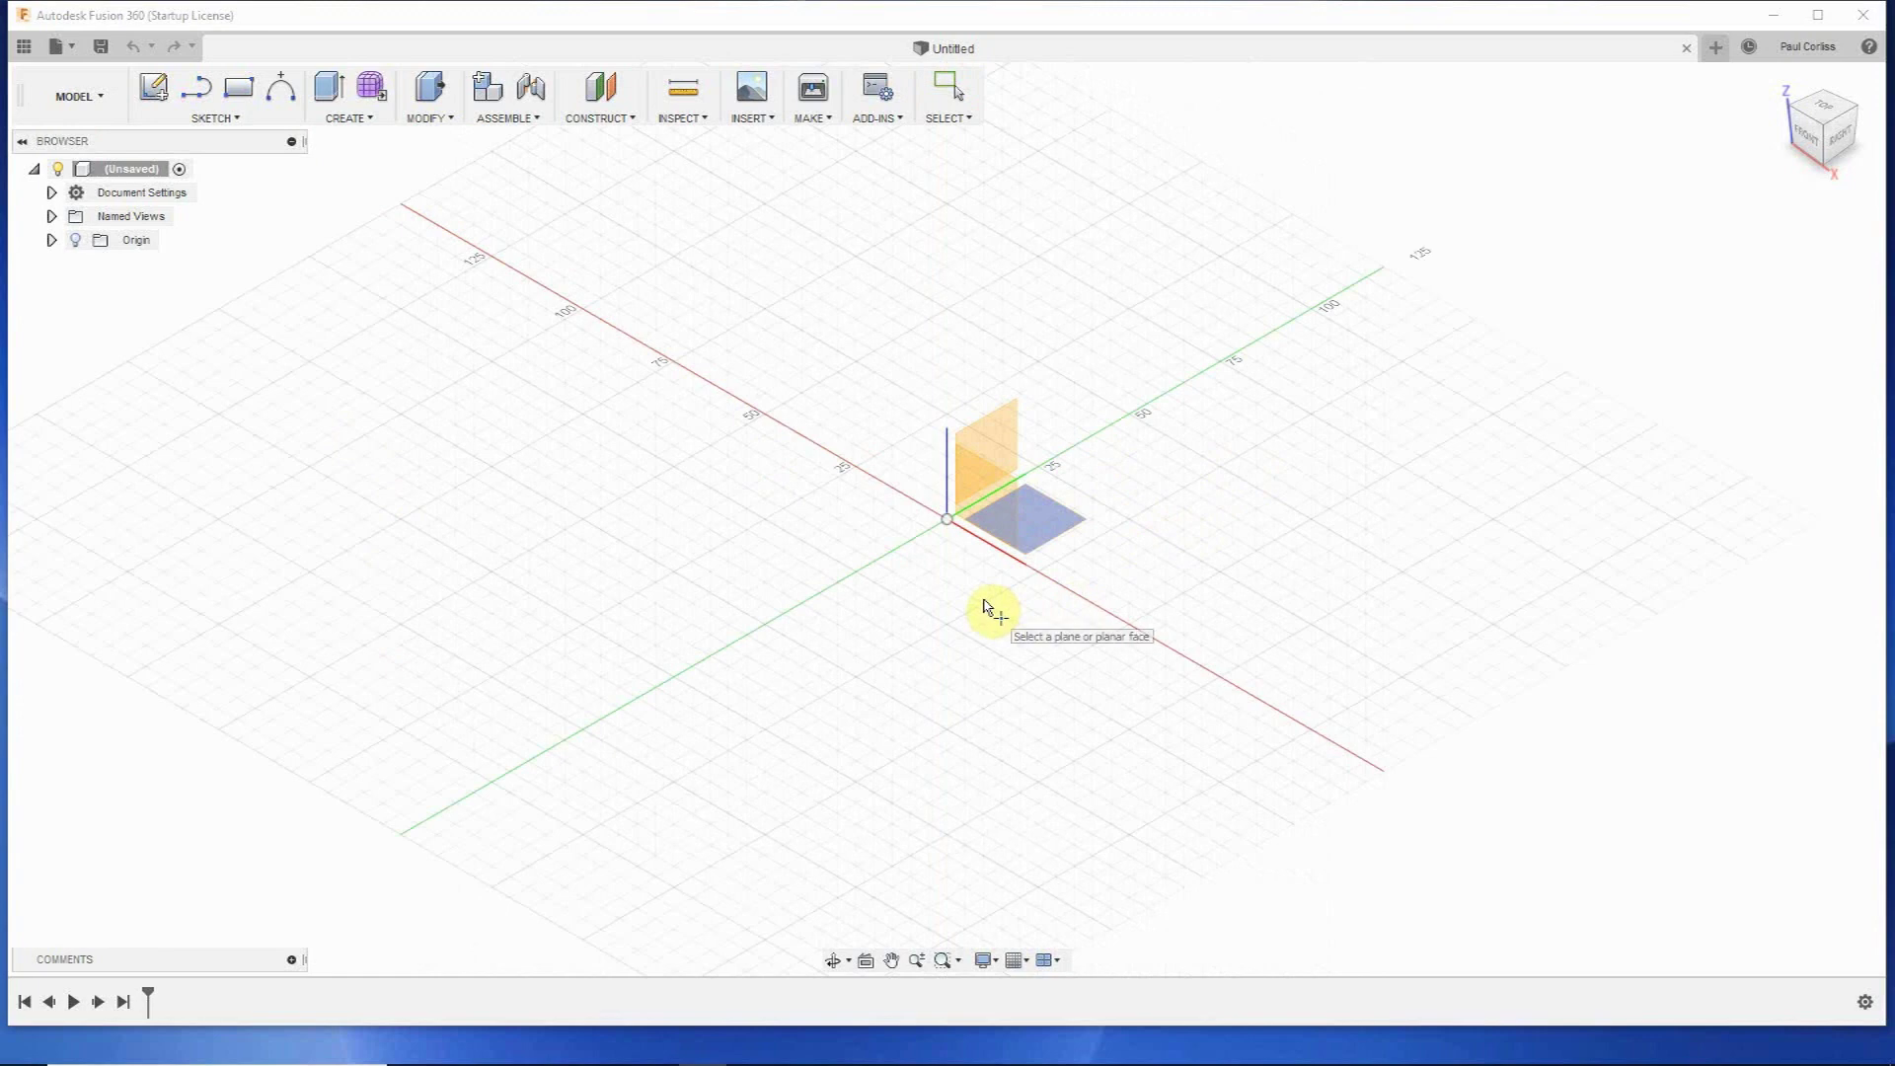
{"action": "left_click", "coordinate": [1045, 528]}
{"action": "left_click", "coordinate": [1057, 520]}
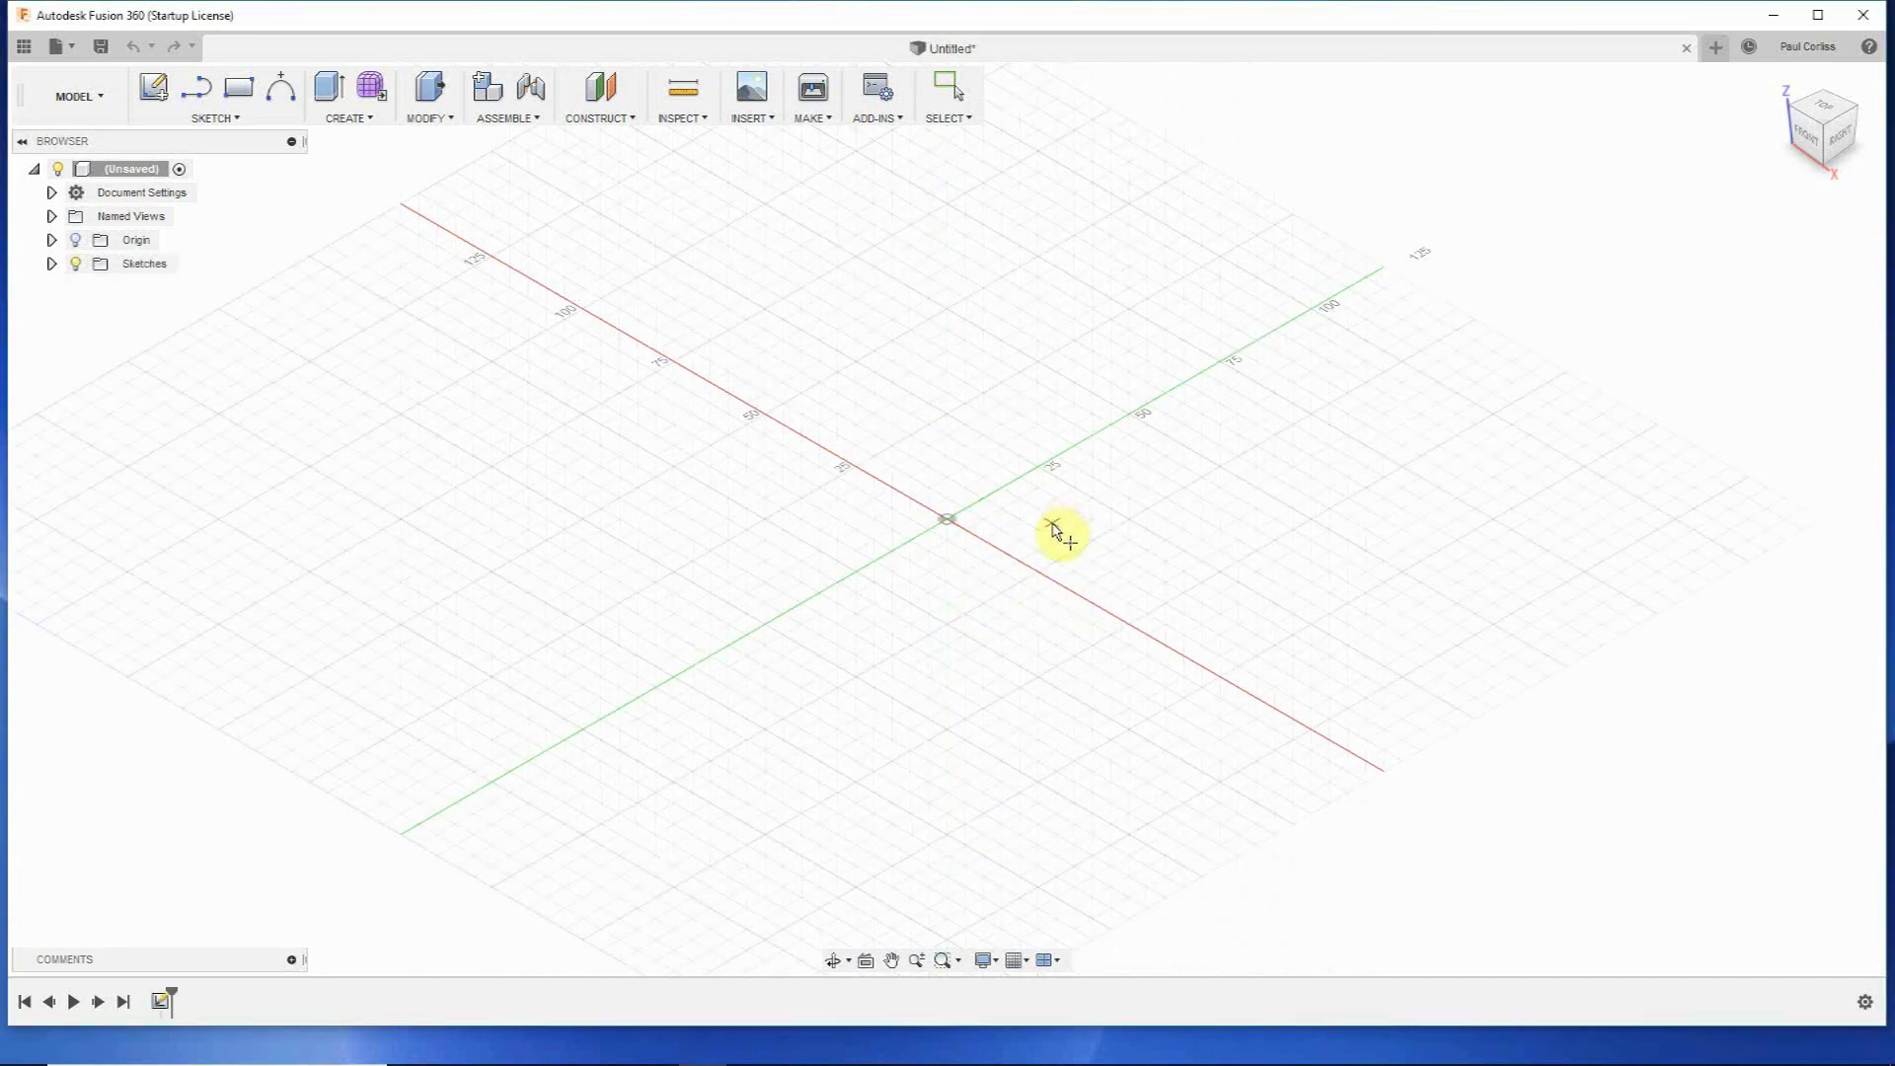
{"action": "left_click", "coordinate": [948, 519]}
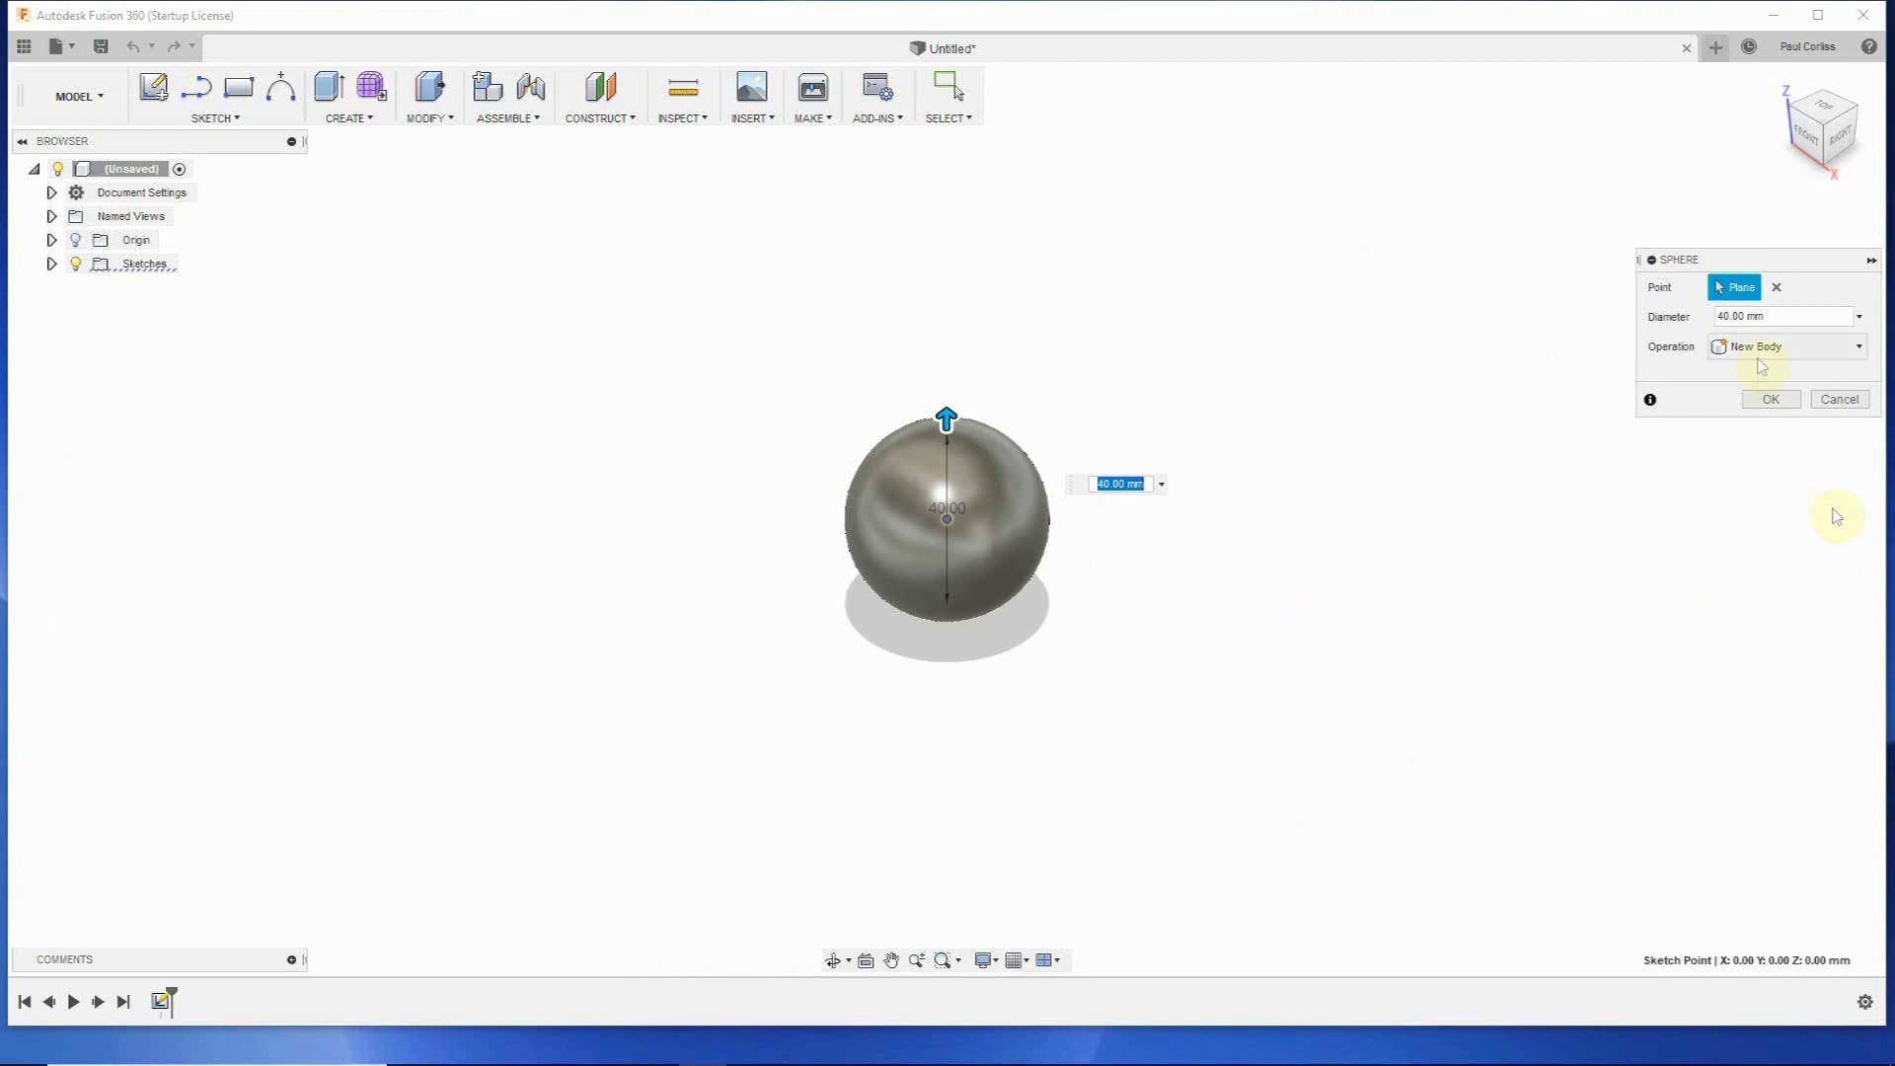
{"action": "left_click", "coordinate": [1771, 402]}
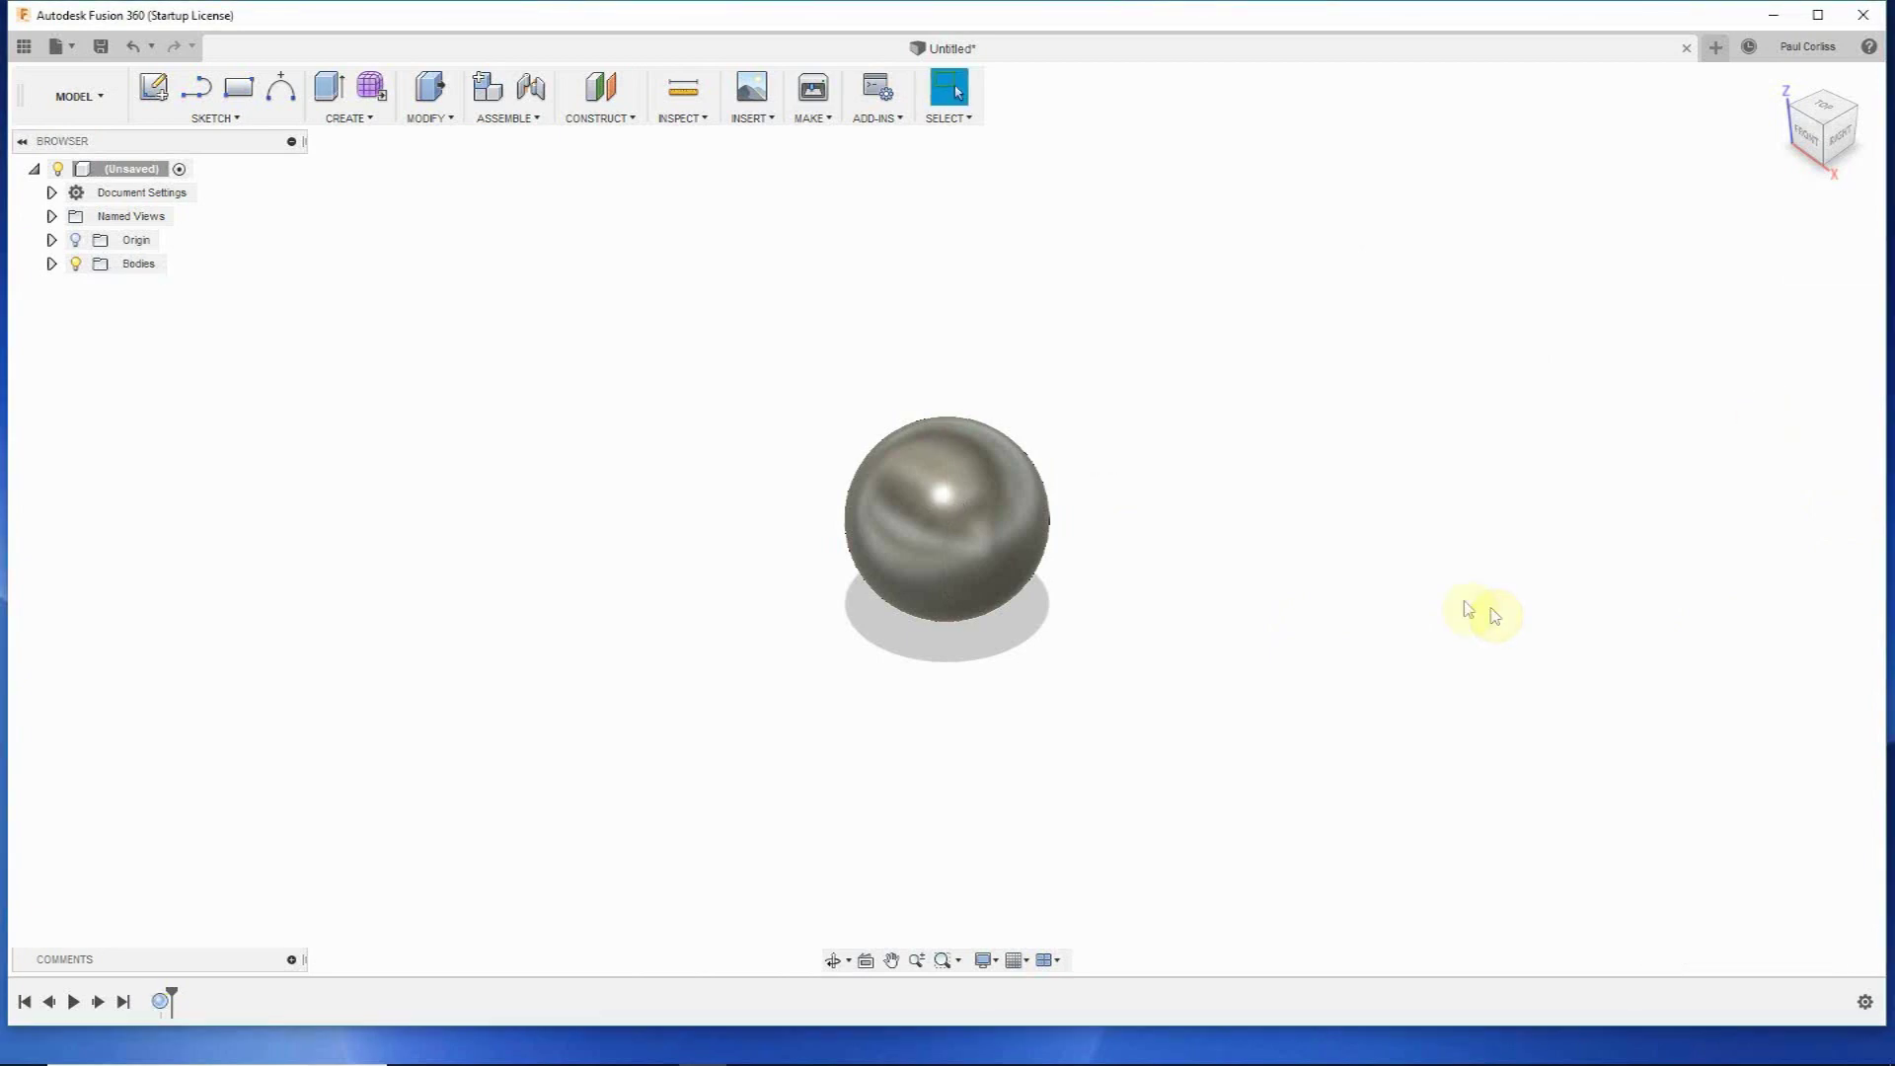
{"action": "scroll", "coordinate": [1458, 605], "scroll_direction": "up", "scroll_amount": 2}
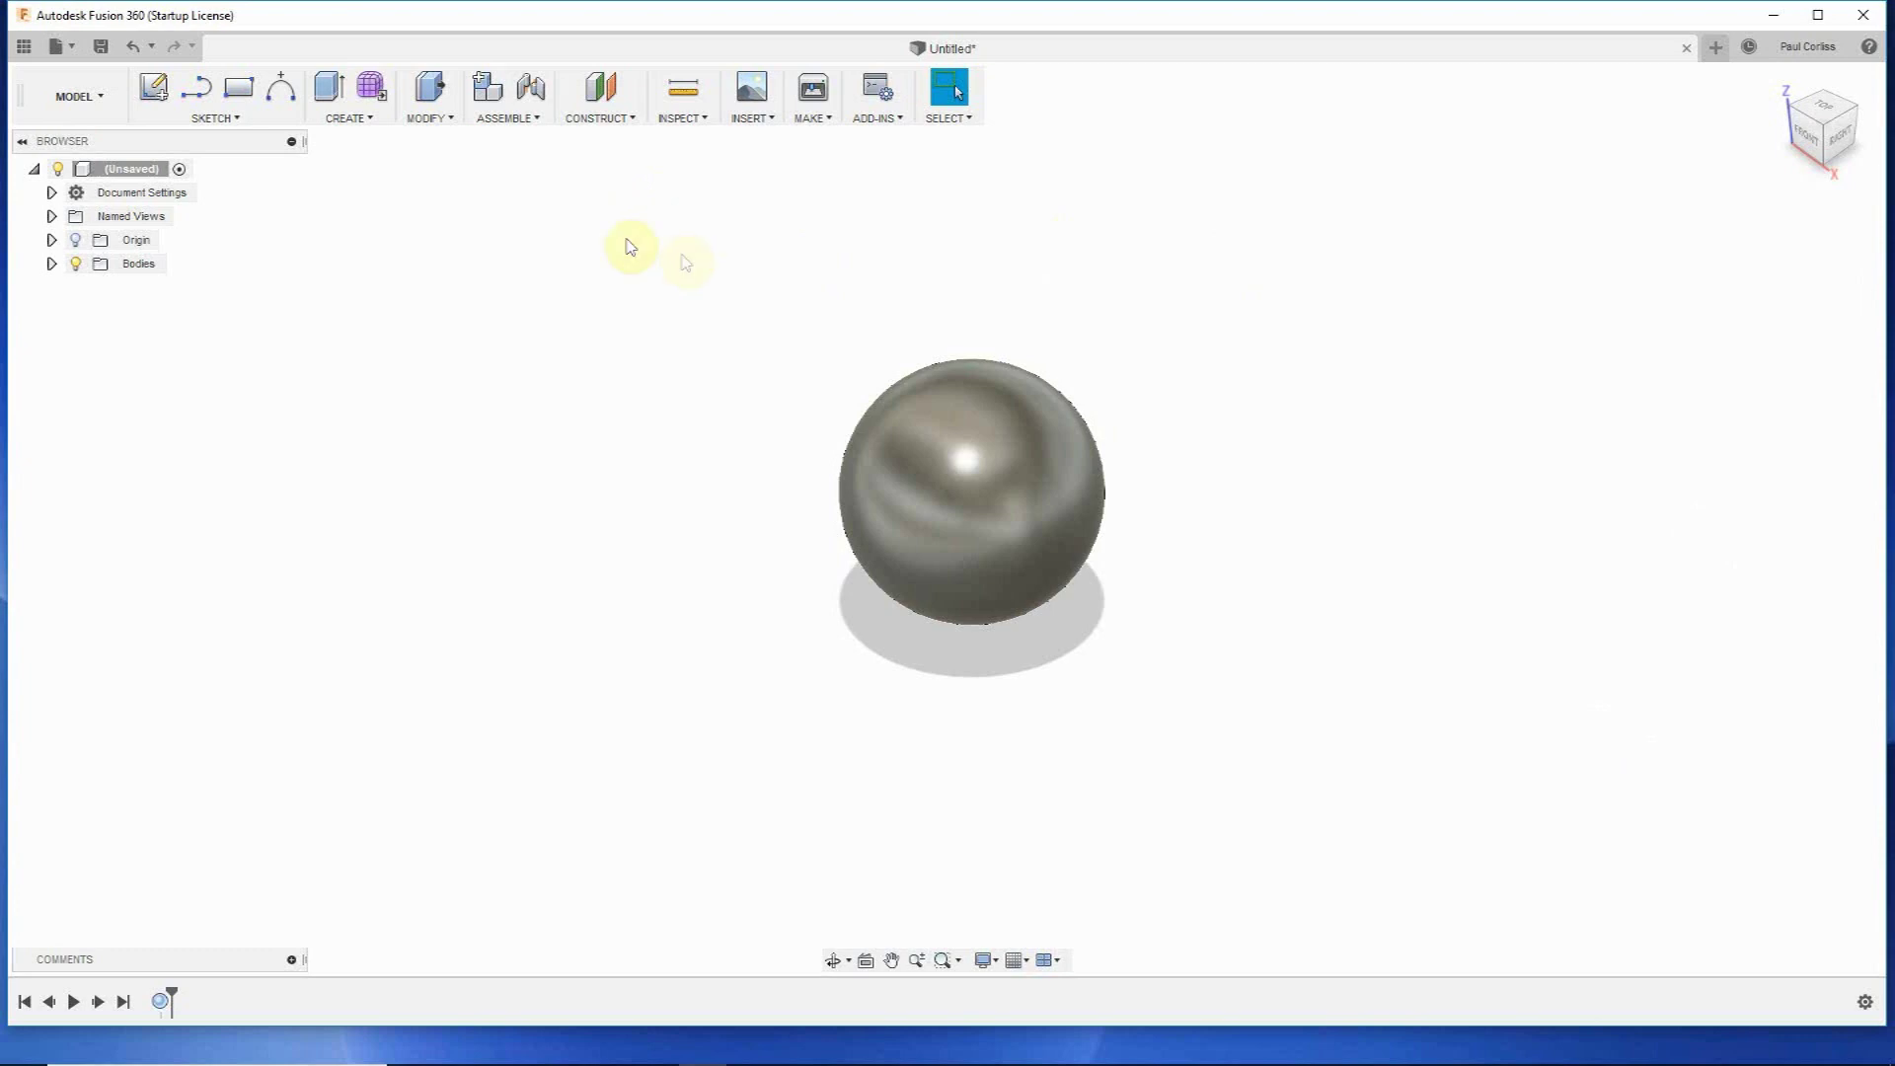
{"action": "left_click", "coordinate": [604, 118]}
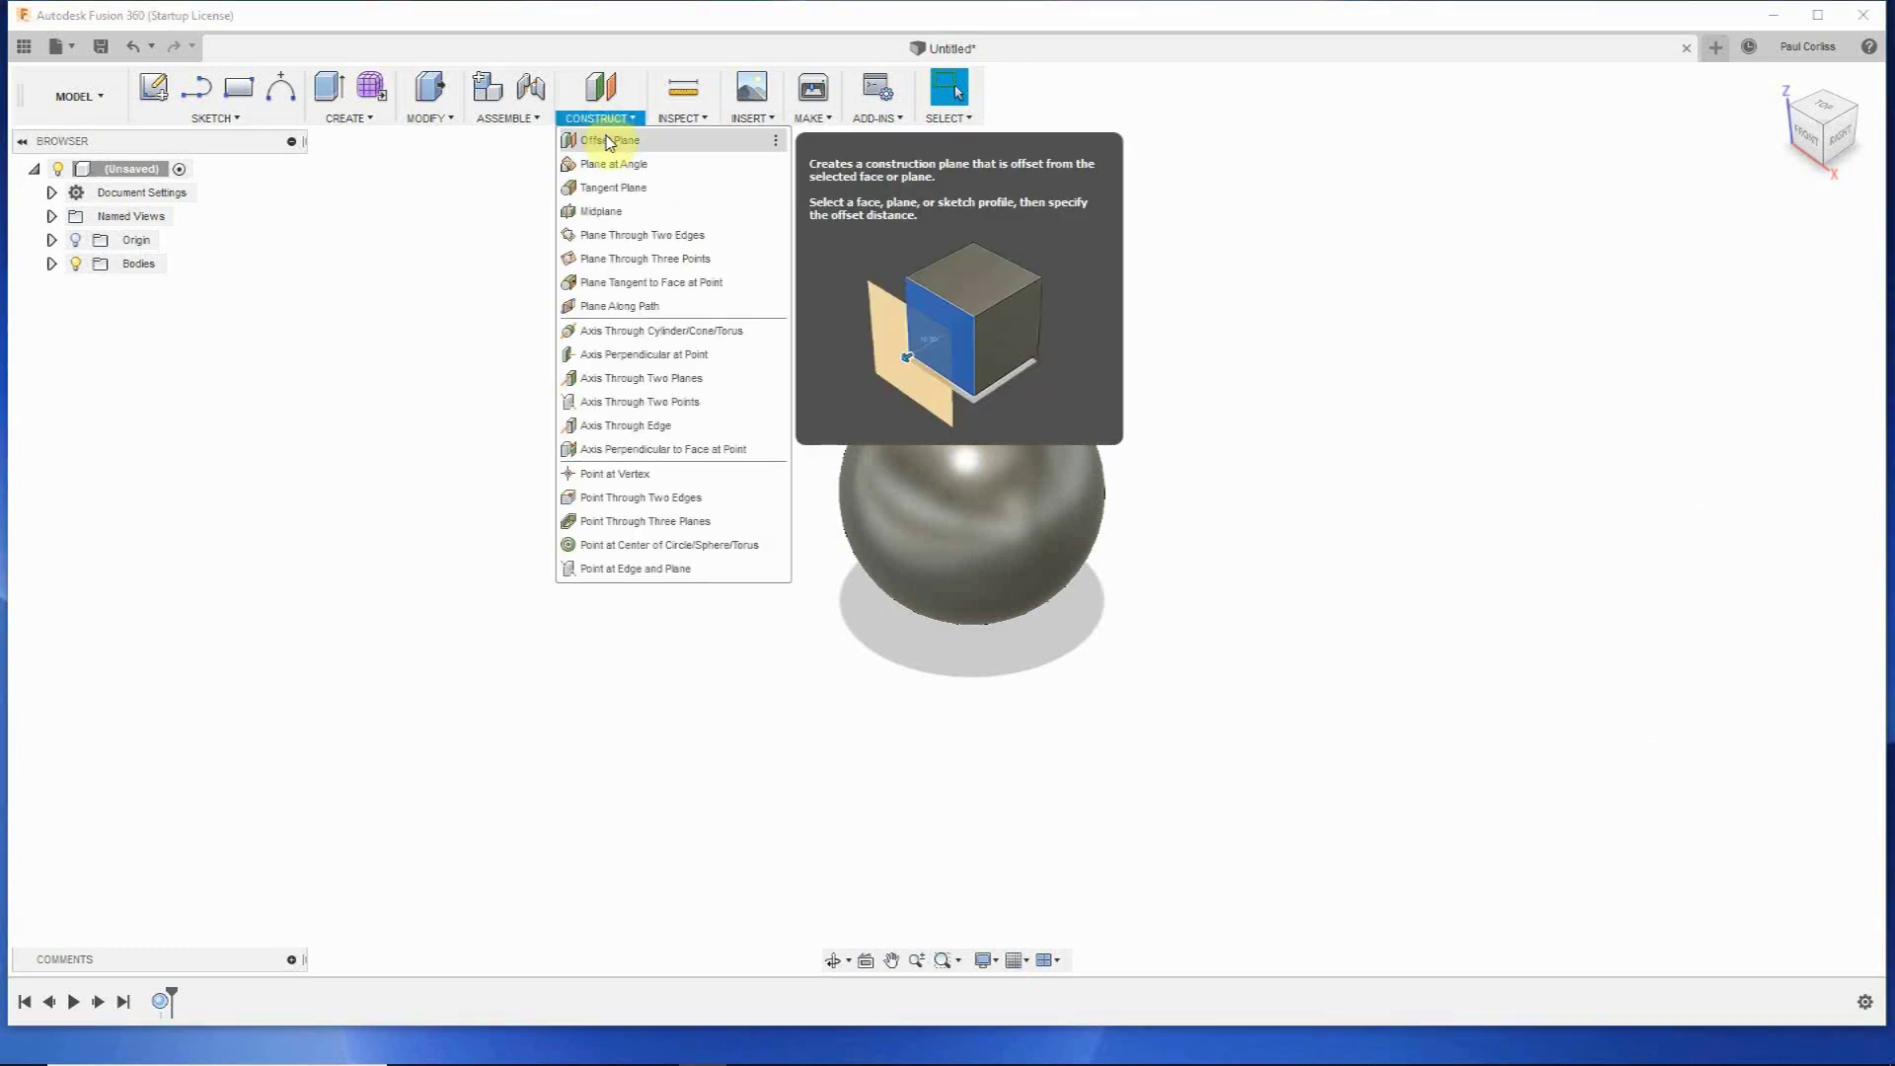
Add an offset plane about 30.48 mm from the YZ plane and orbit to face it.
{"action": "left_click", "coordinate": [608, 141]}
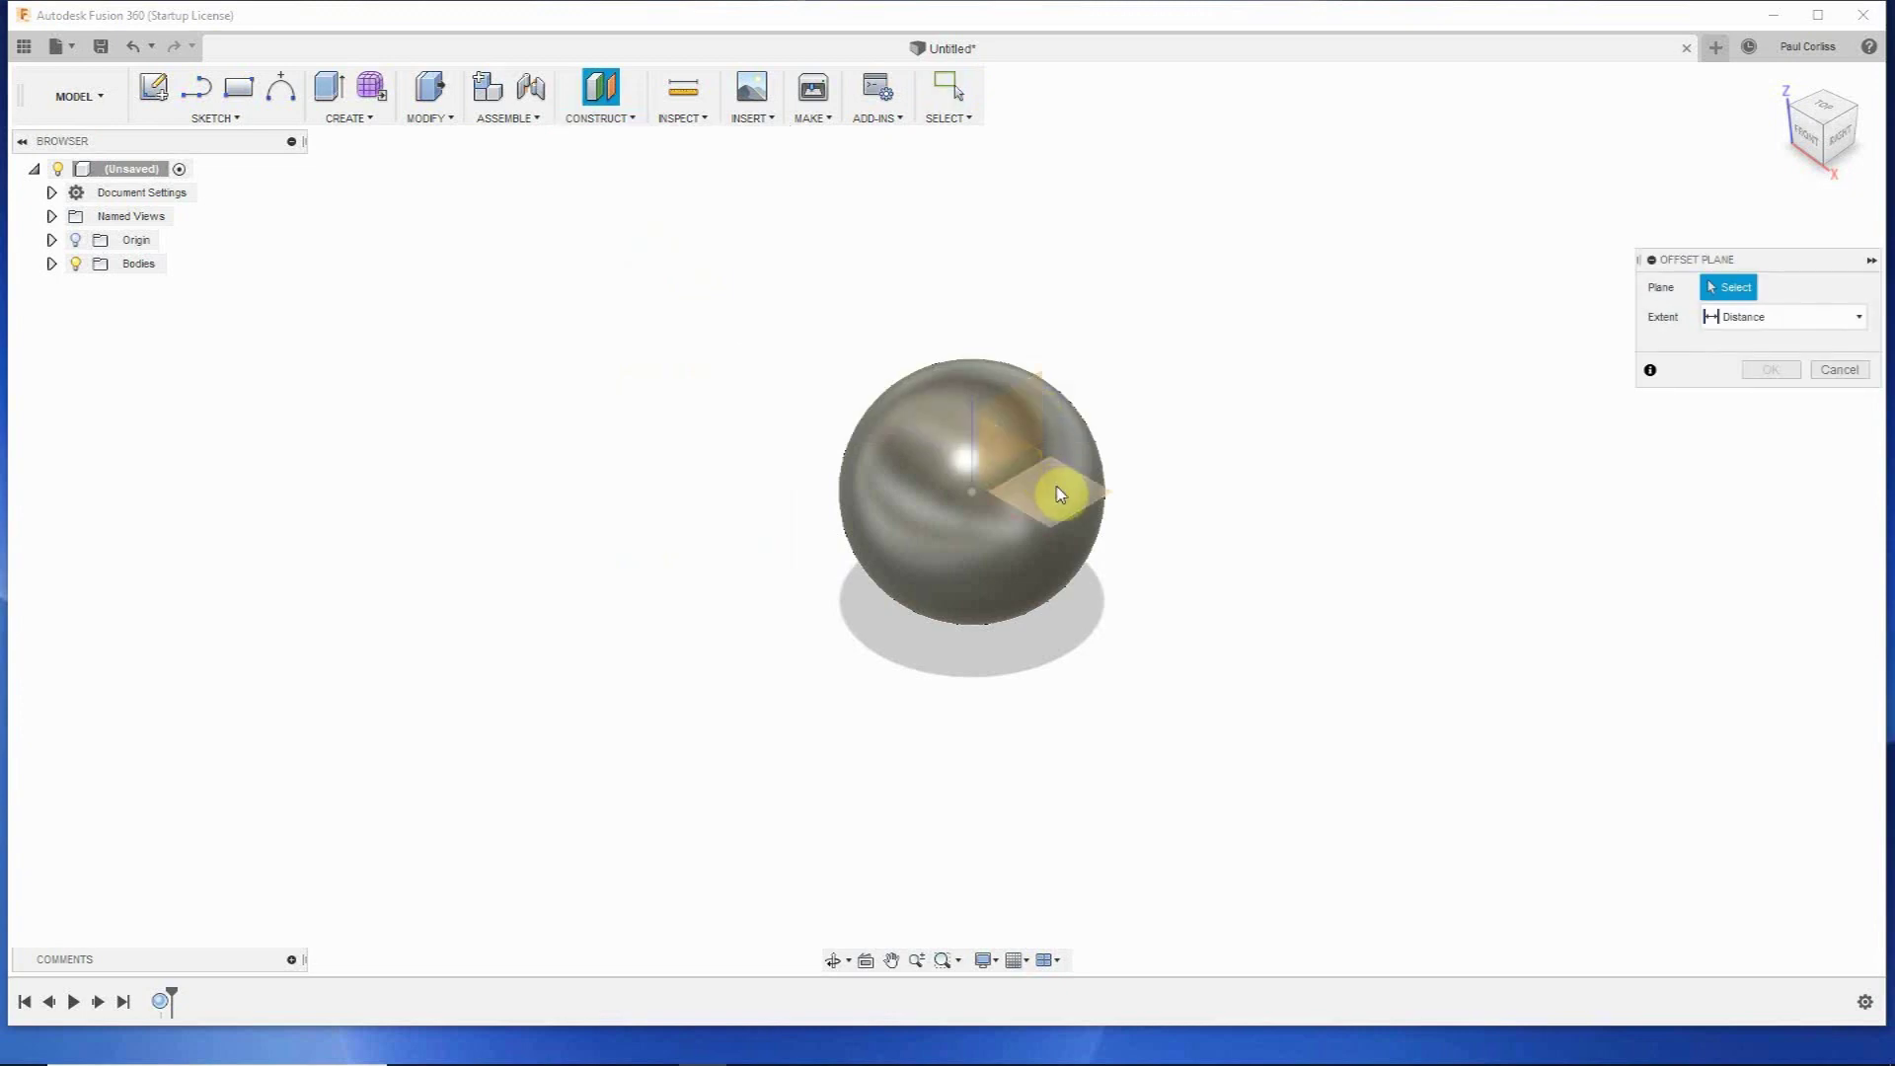
{"action": "left_click", "coordinate": [1010, 414]}
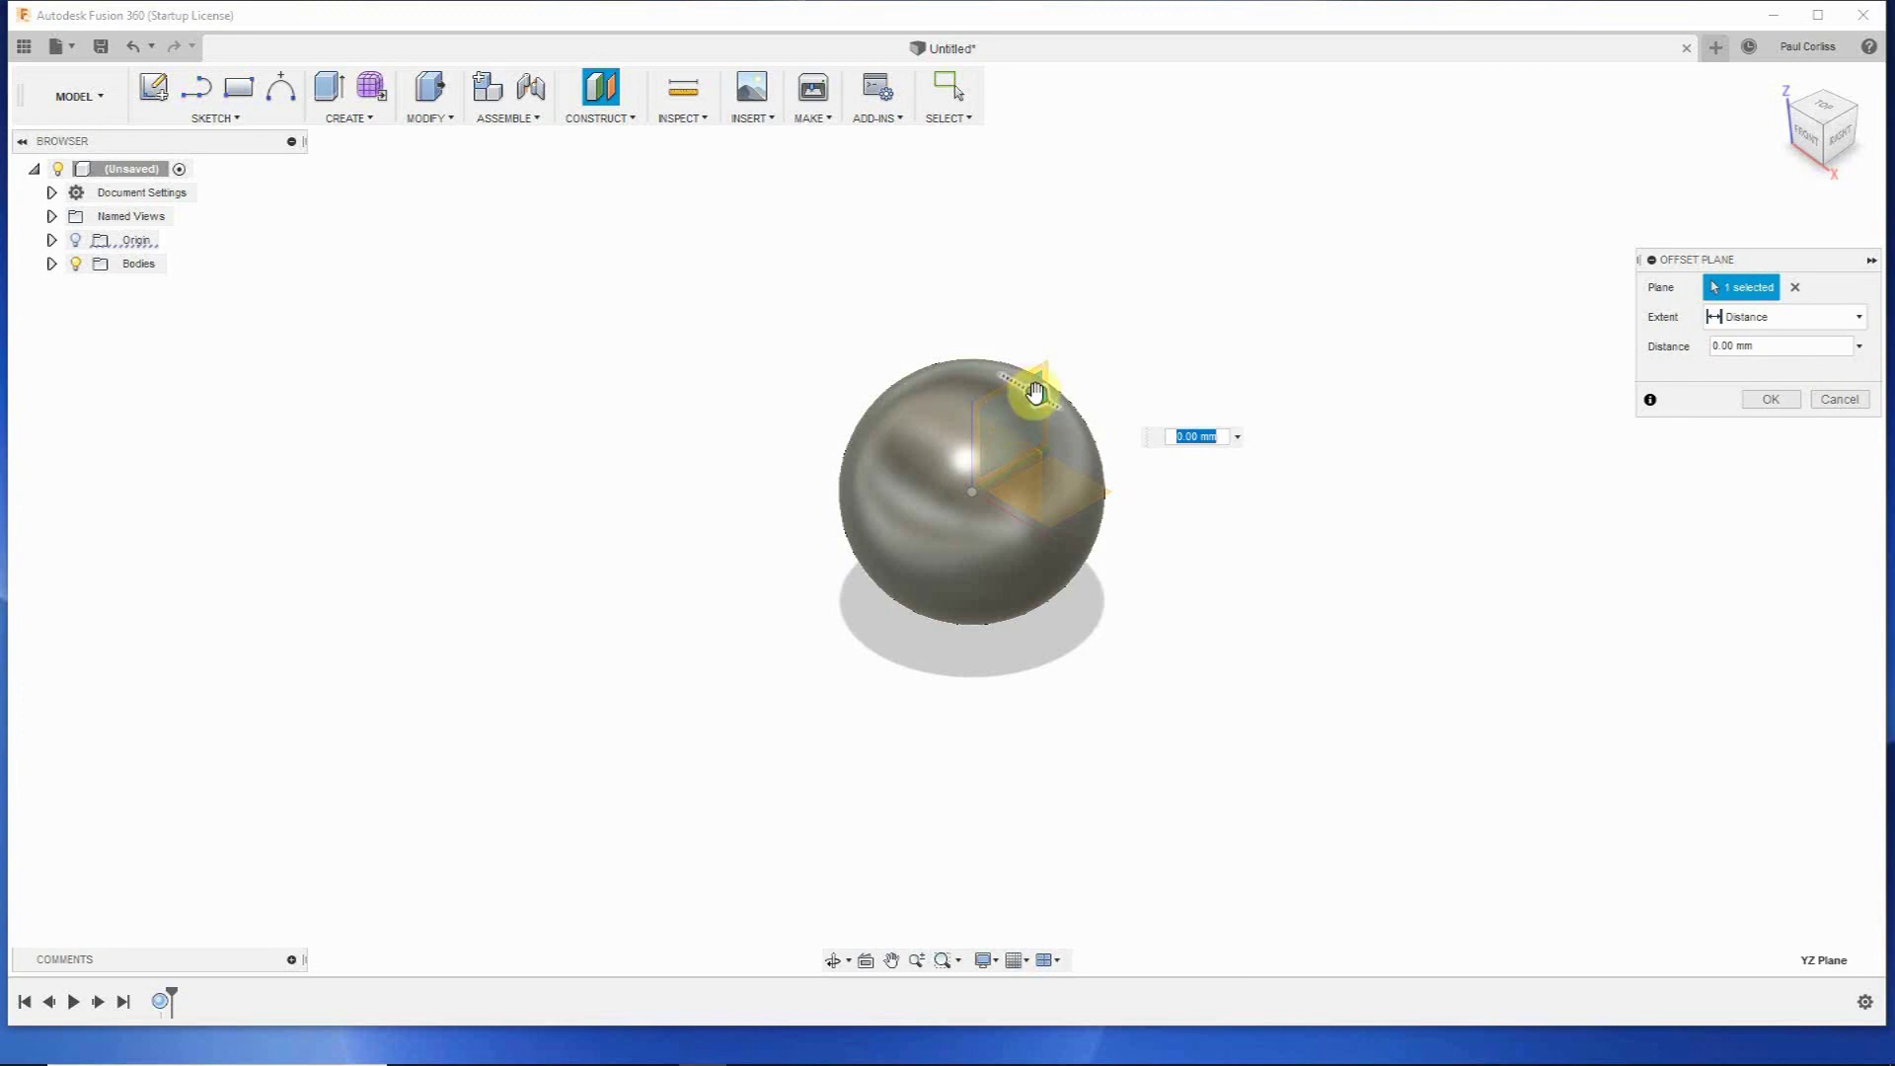
{"action": "left_click_drag", "start_coordinate": [1034, 392], "coordinate": [1151, 528]}
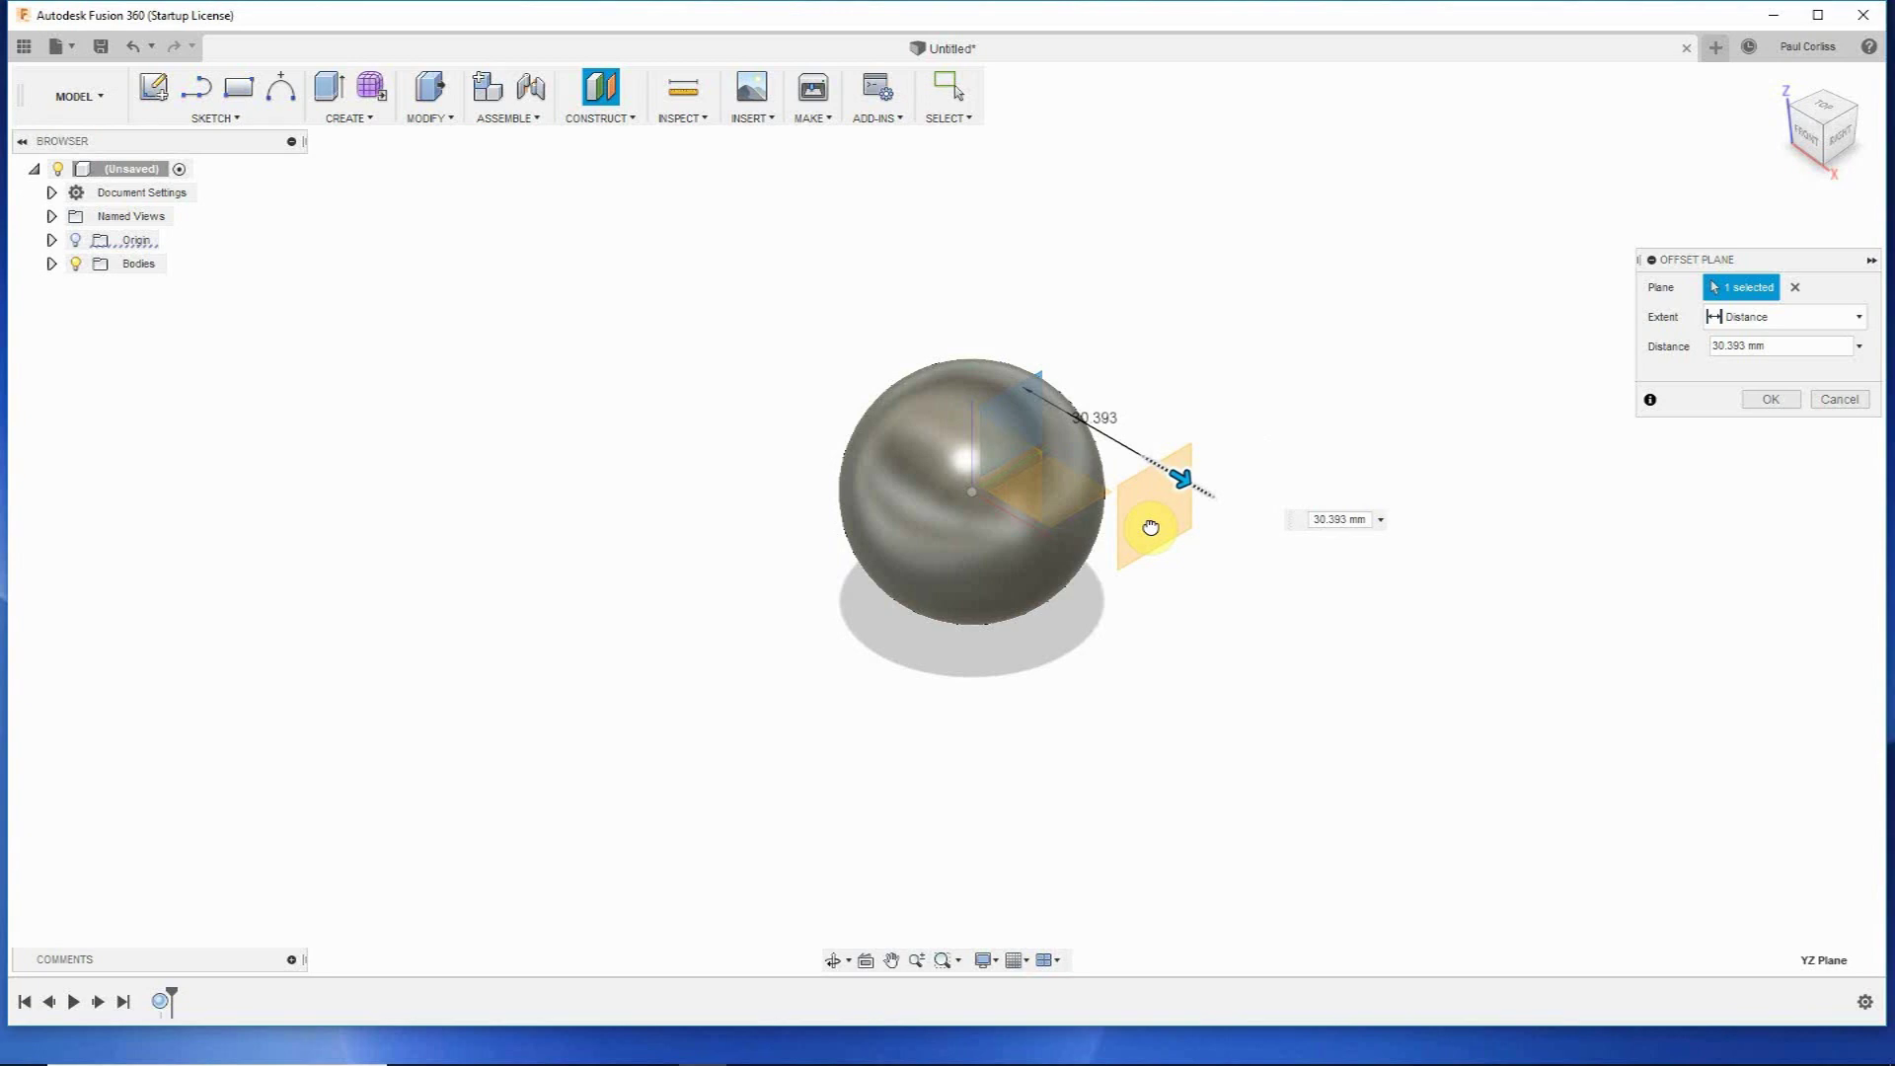
{"action": "left_click_drag", "start_coordinate": [1150, 527], "coordinate": [1143, 538]}
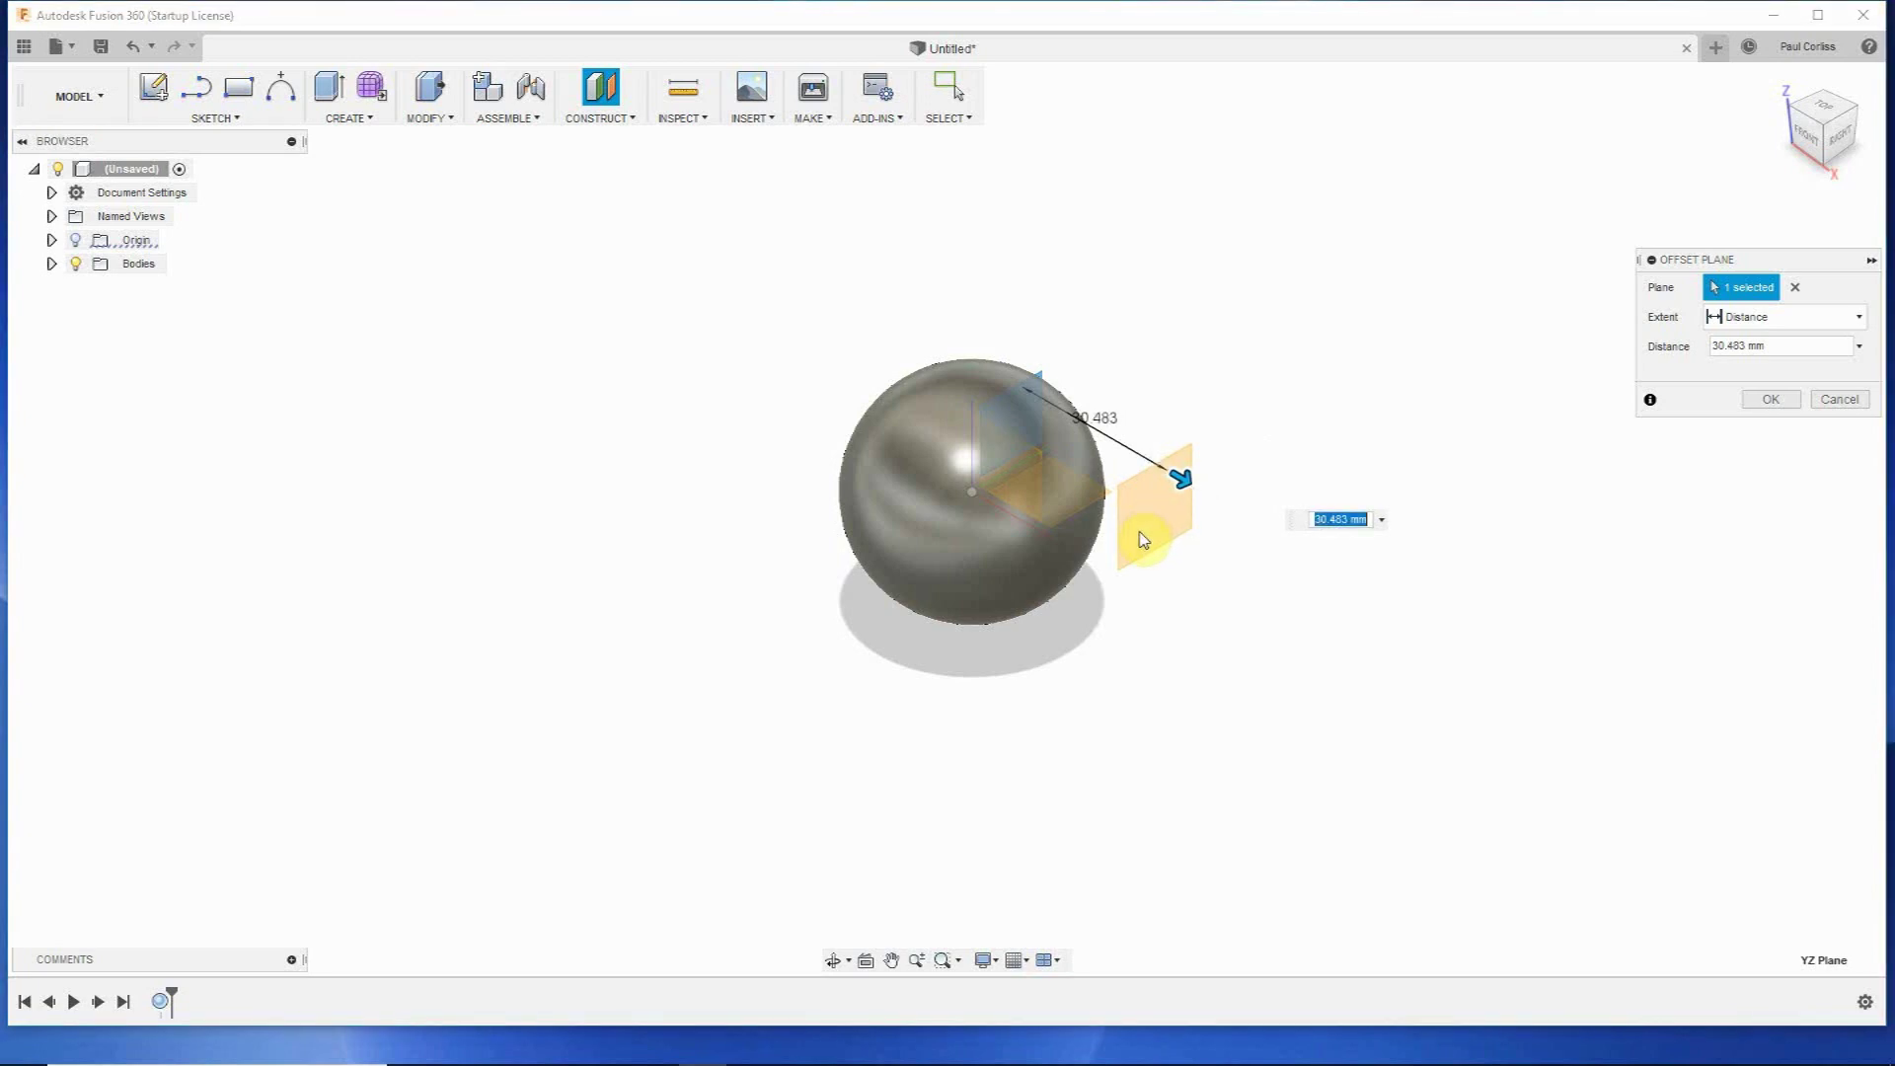
{"action": "left_click", "coordinate": [1771, 402]}
{"action": "left_click", "coordinate": [832, 960]}
{"action": "mouse_move", "coordinate": [1163, 679]}
{"action": "left_mouse_down"}
{"action": "mouse_move", "coordinate": [1086, 753]}
{"action": "mouse_move", "coordinate": [1125, 677]}
{"action": "mouse_move", "coordinate": [1091, 681]}
{"action": "mouse_move", "coordinate": [1092, 613]}
{"action": "mouse_move", "coordinate": [1187, 688]}
{"action": "left_mouse_up"}
{"action": "key", "text": "Escape"}
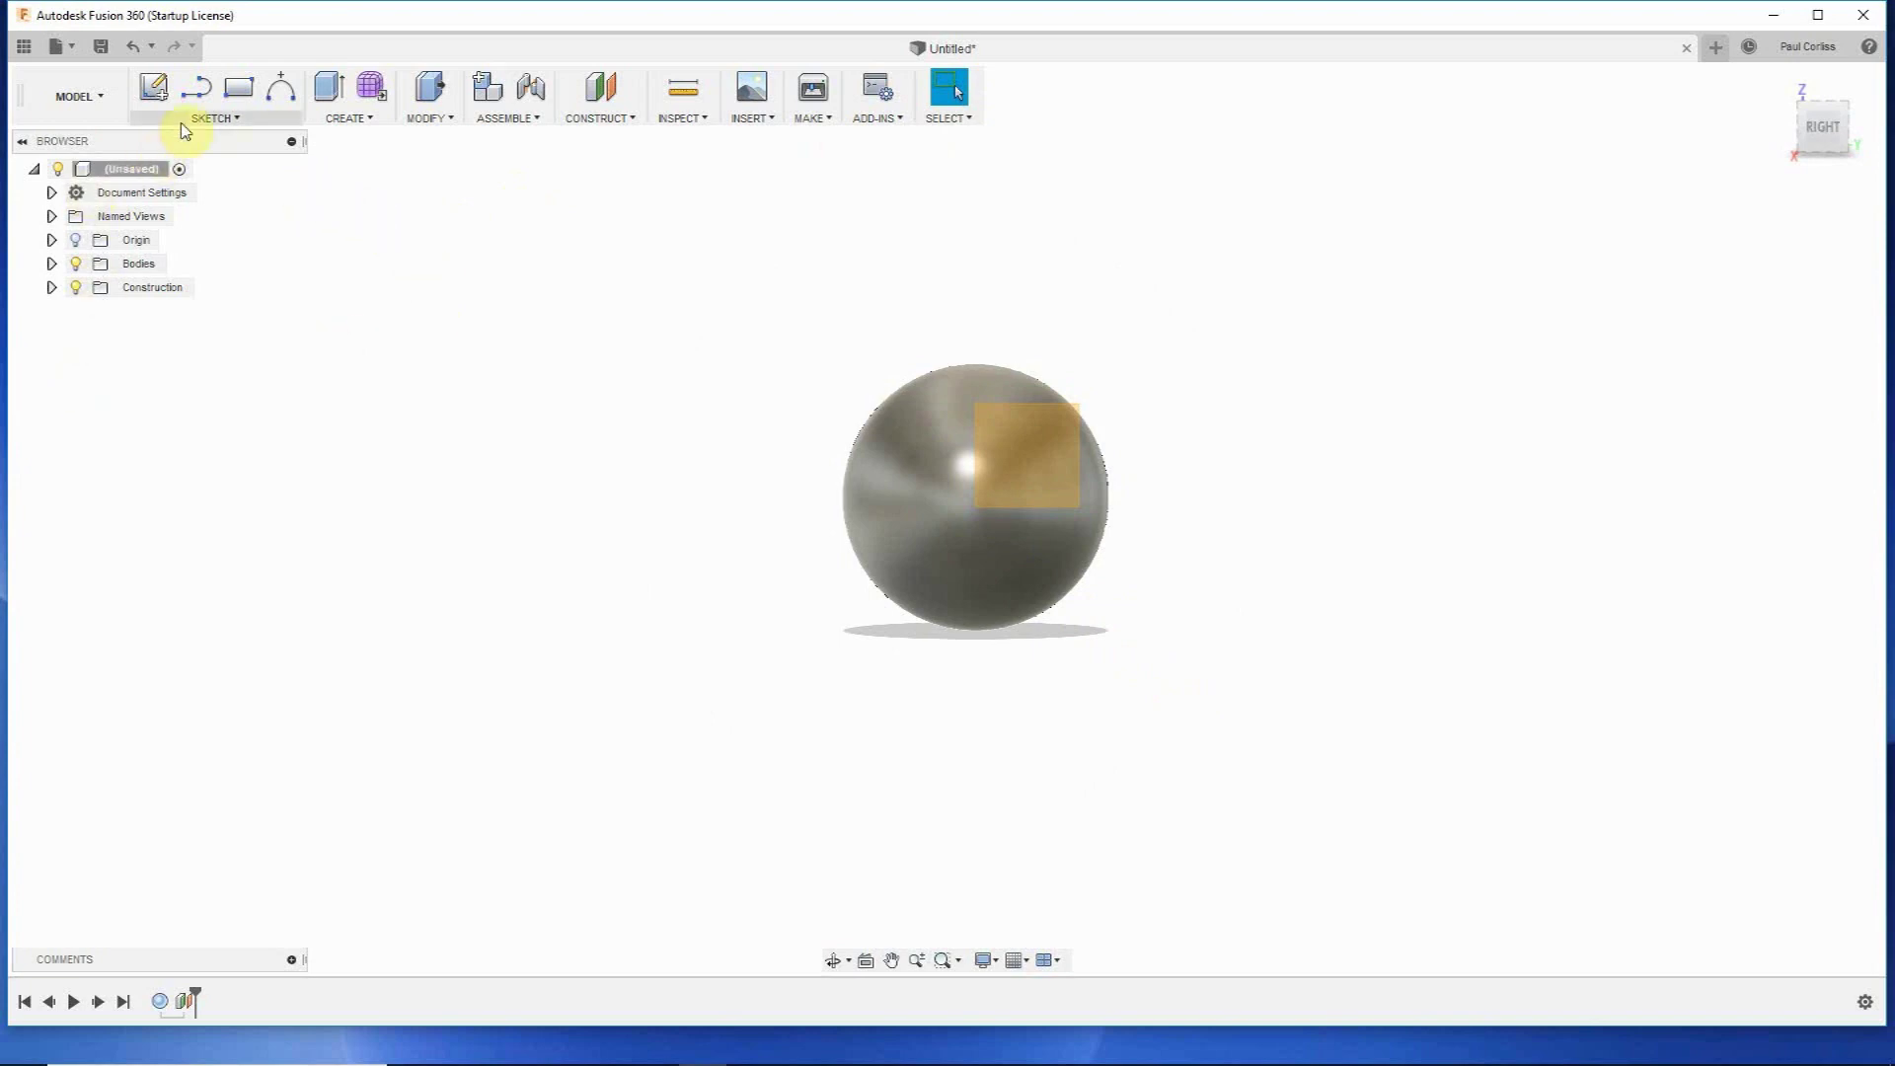
Start a 3-Point Arc sketch on the offset construction plane.
{"action": "left_click", "coordinate": [224, 121]}
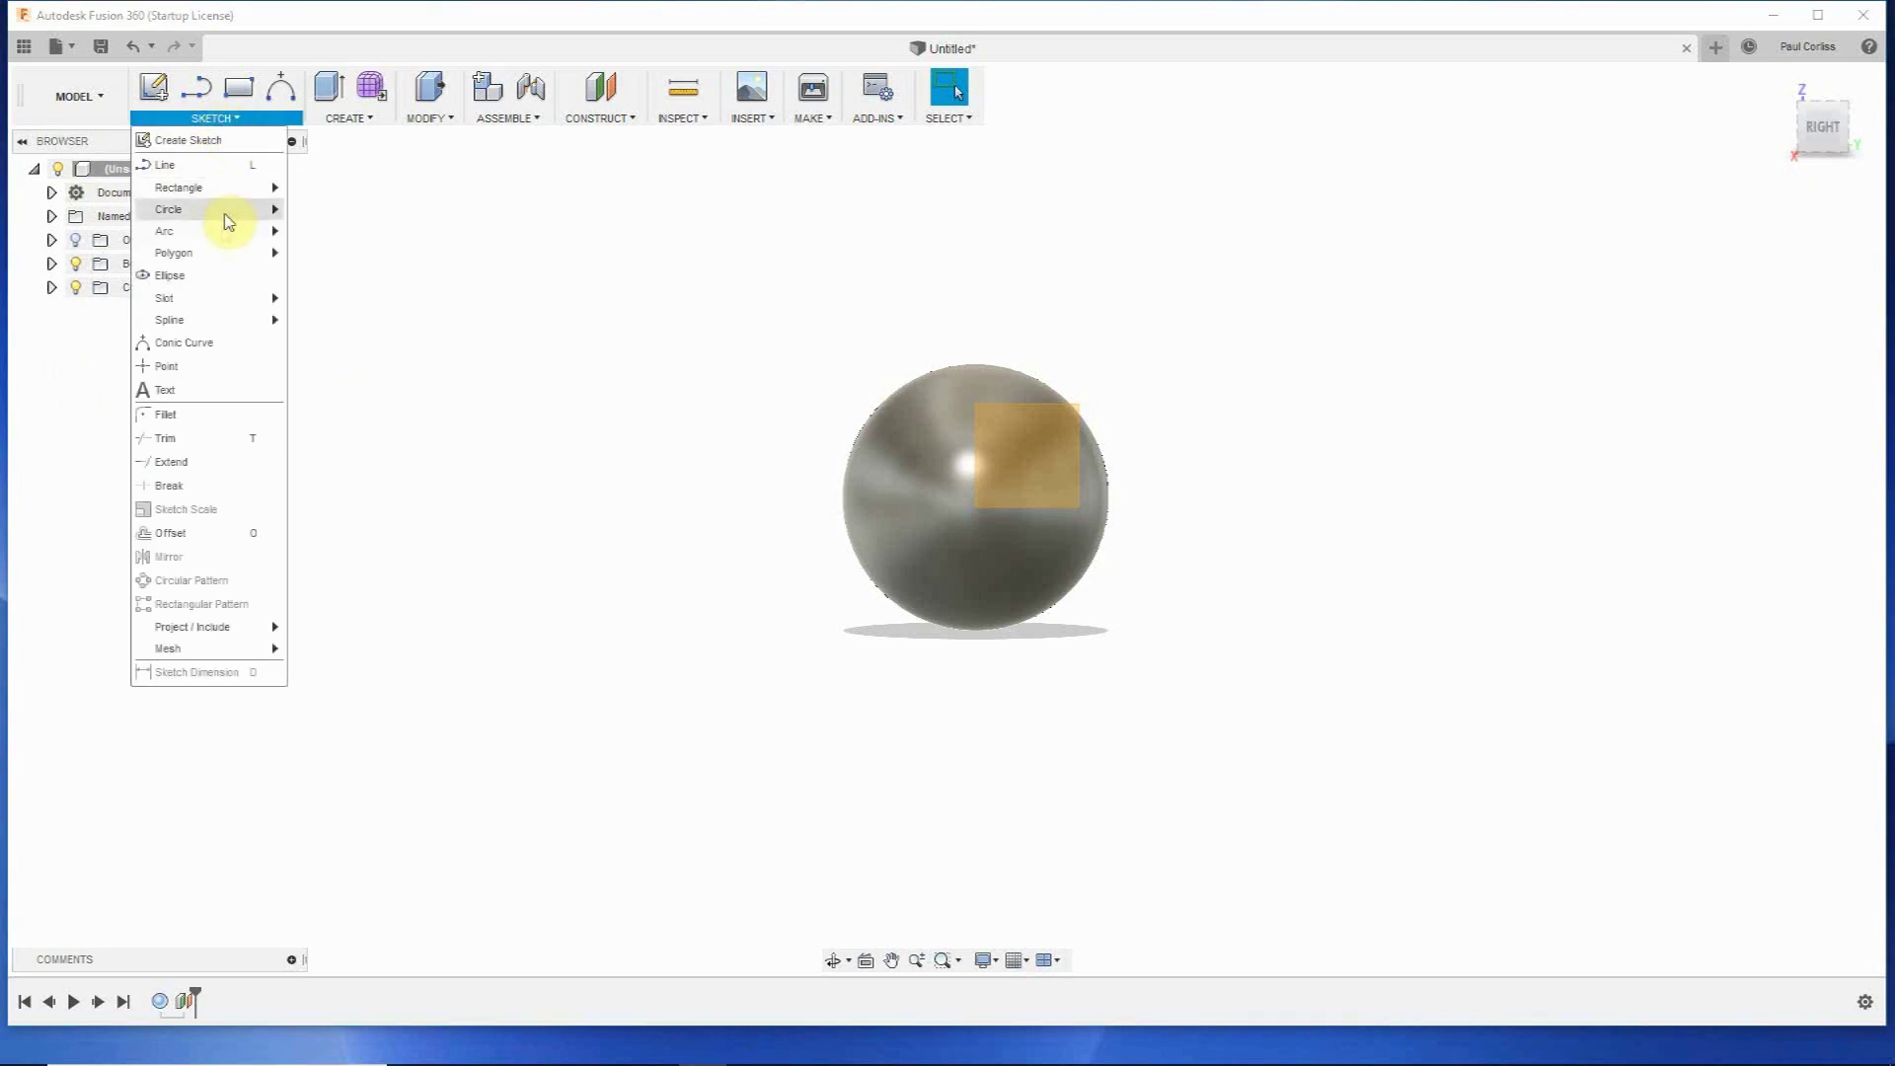
{"action": "mouse_move", "coordinate": [226, 241]}
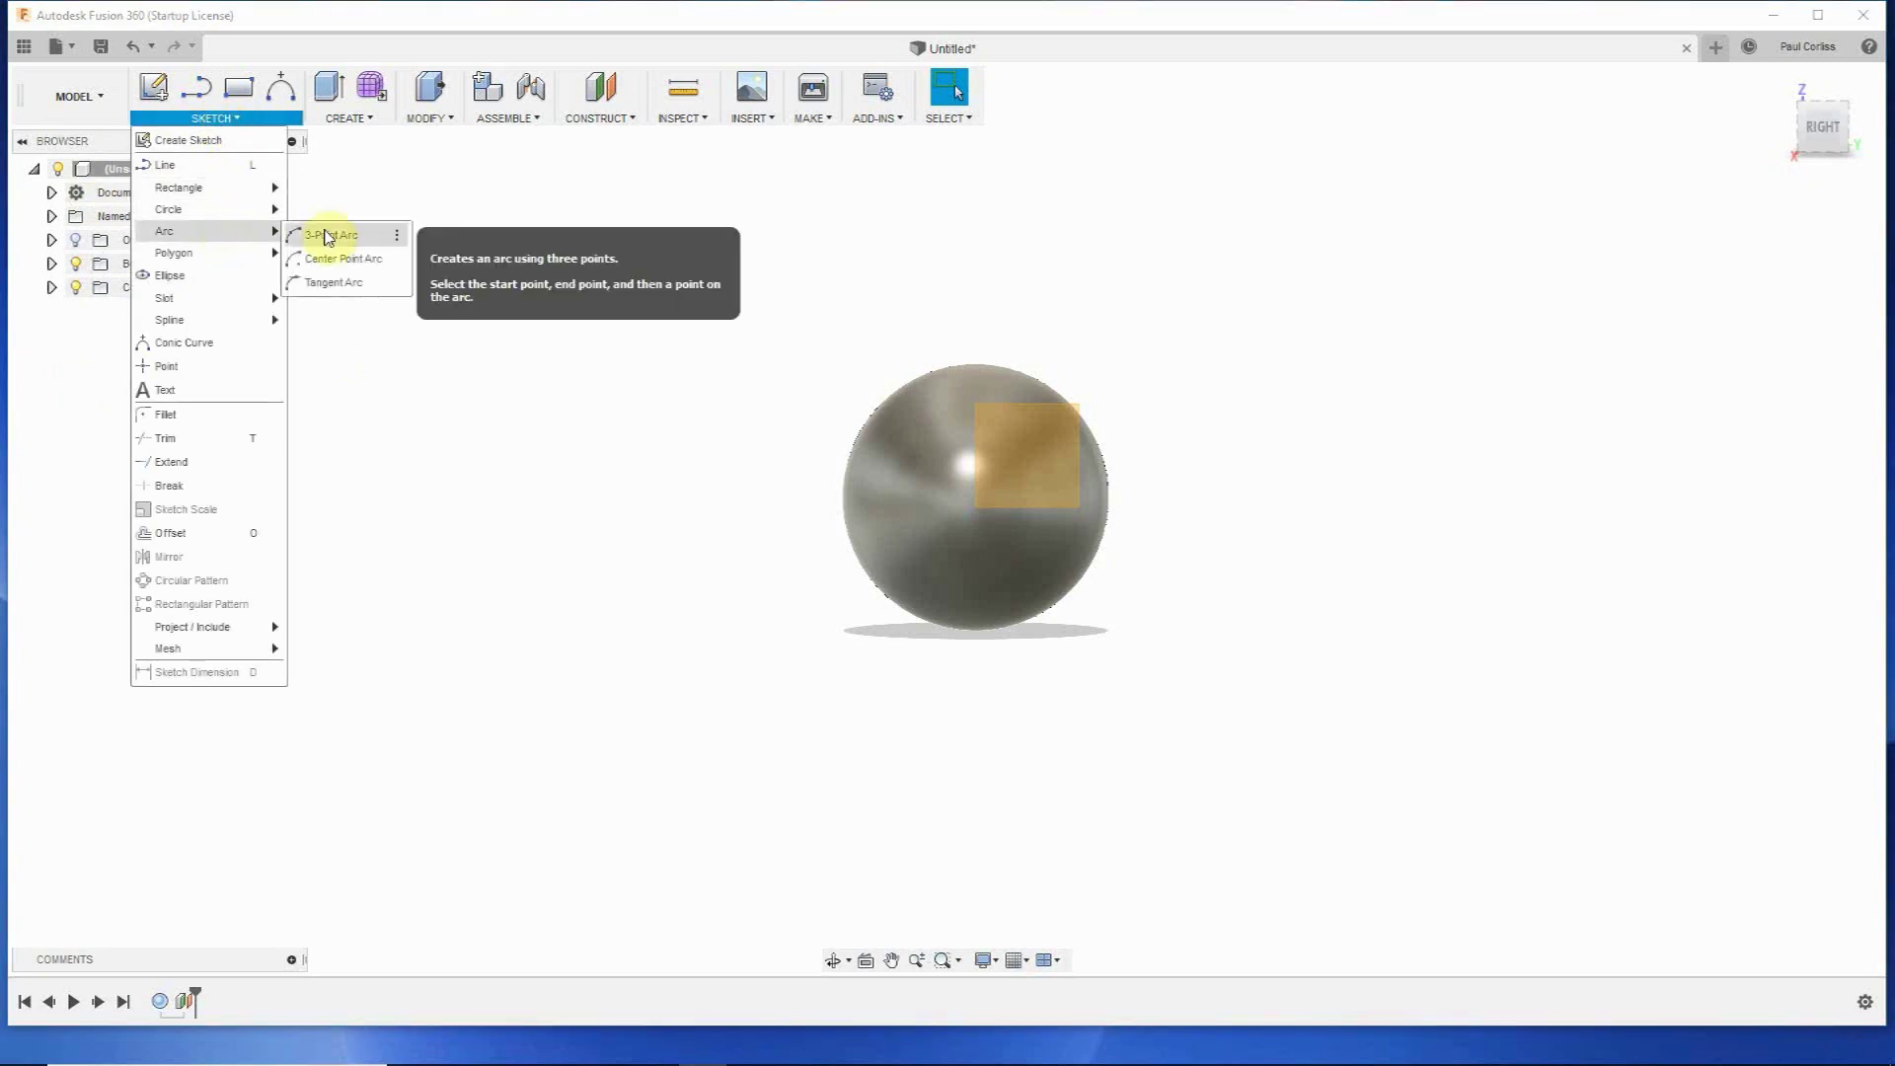
{"action": "left_click", "coordinate": [327, 237]}
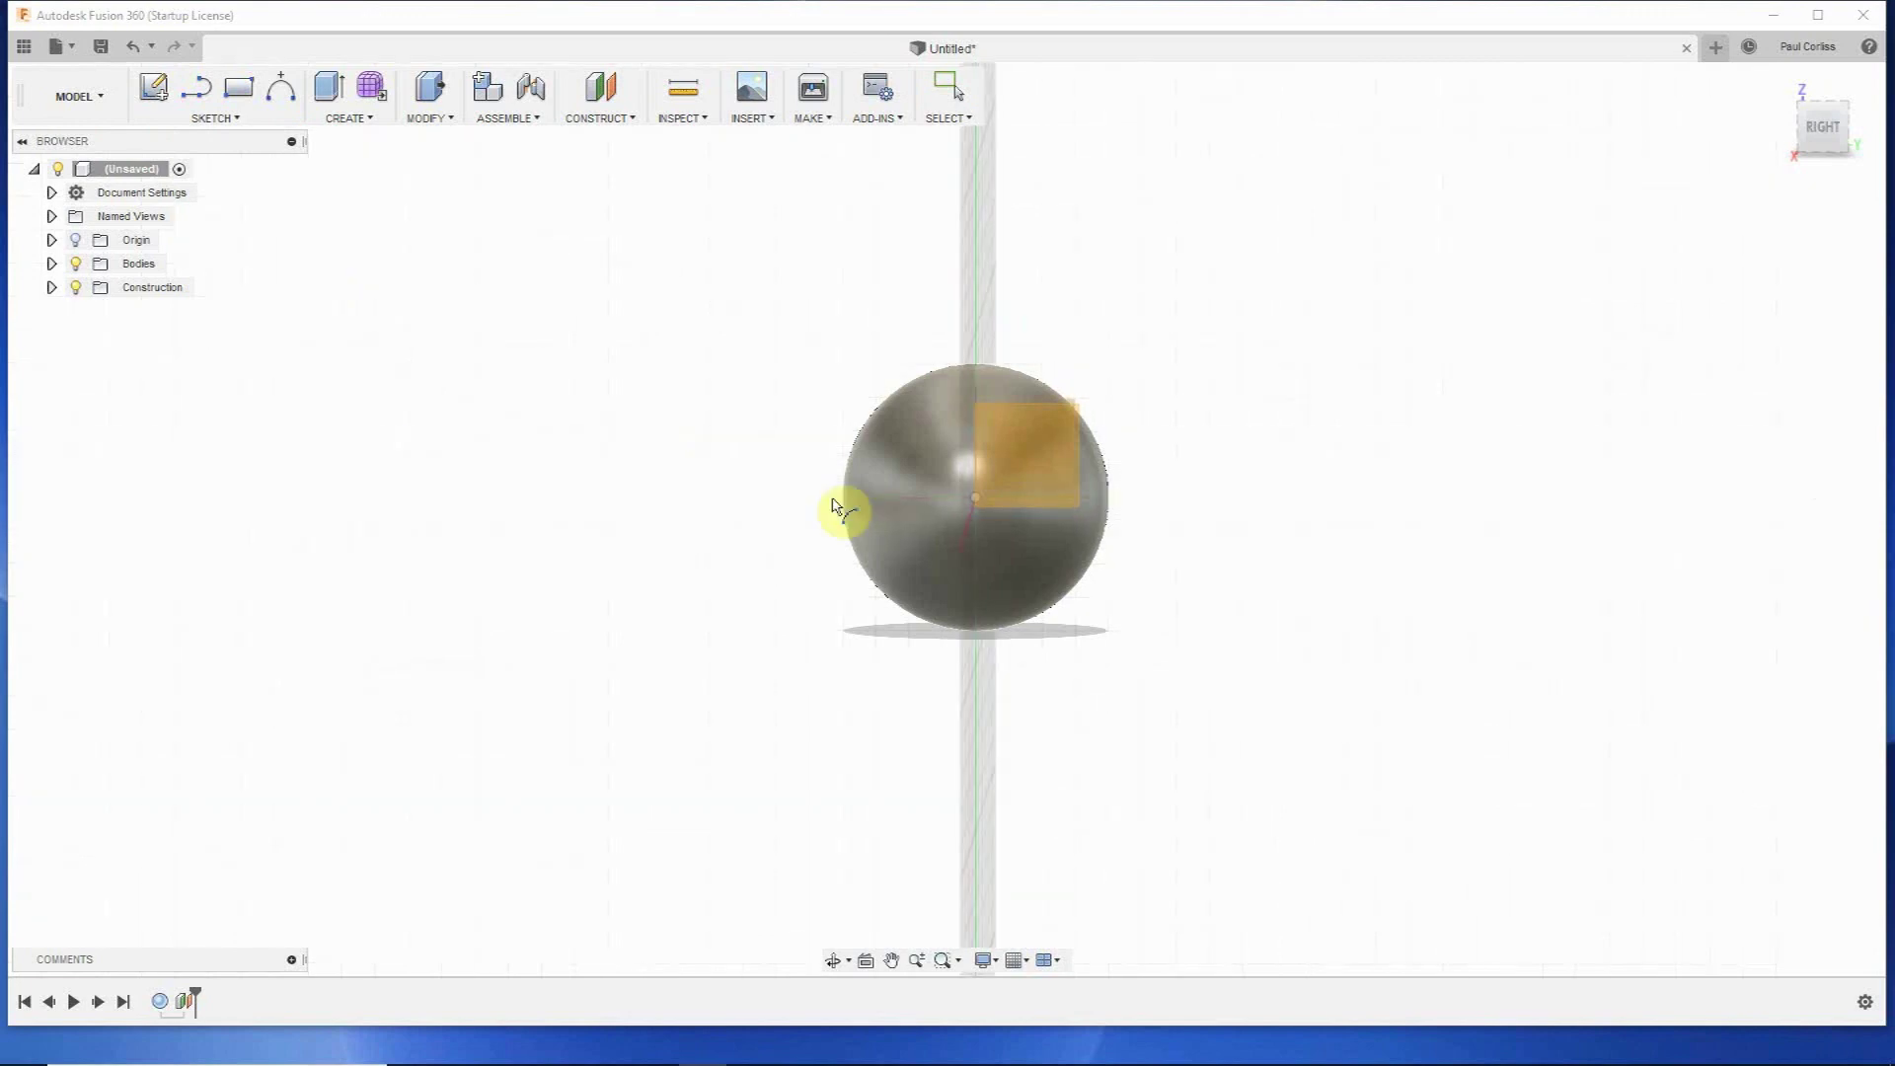
{"action": "left_click", "coordinate": [1031, 483]}
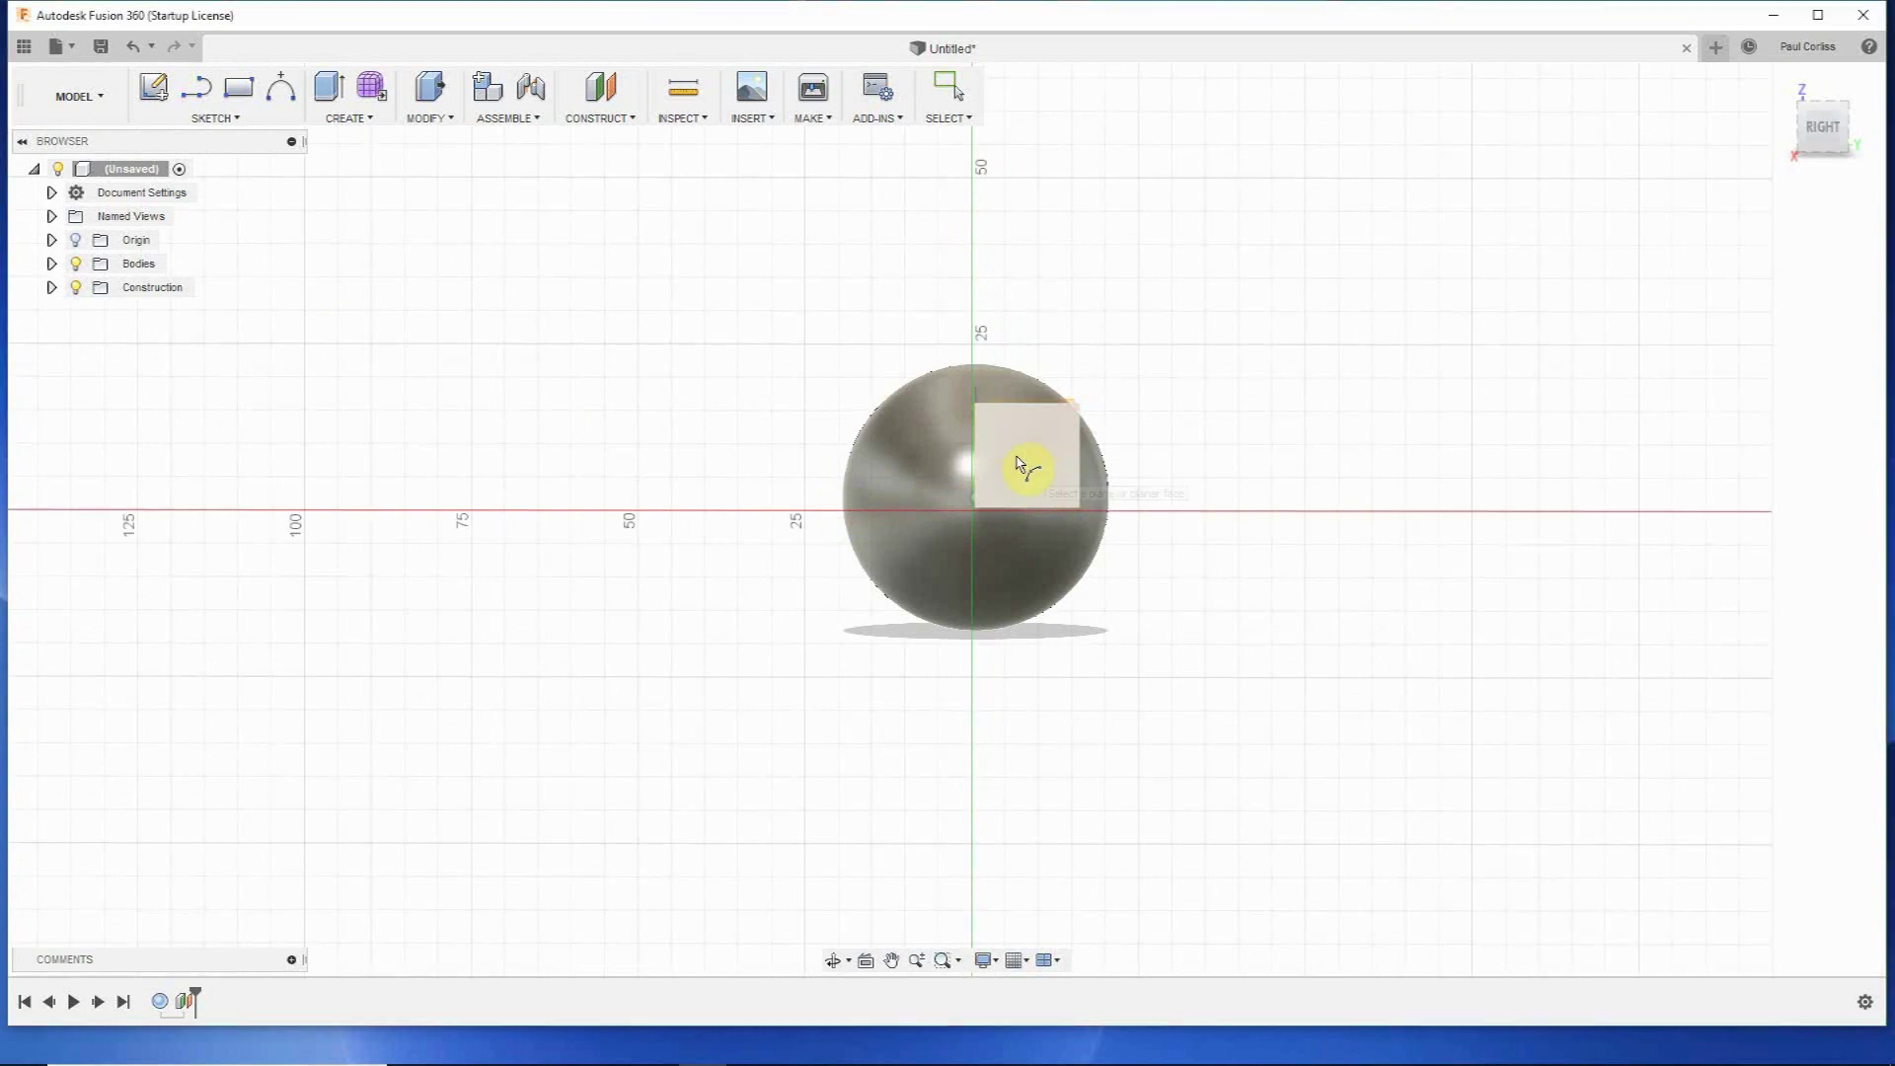
Draw the first two 3-point arcs, over the top and bowing out to the right.
{"action": "left_click", "coordinate": [848, 511]}
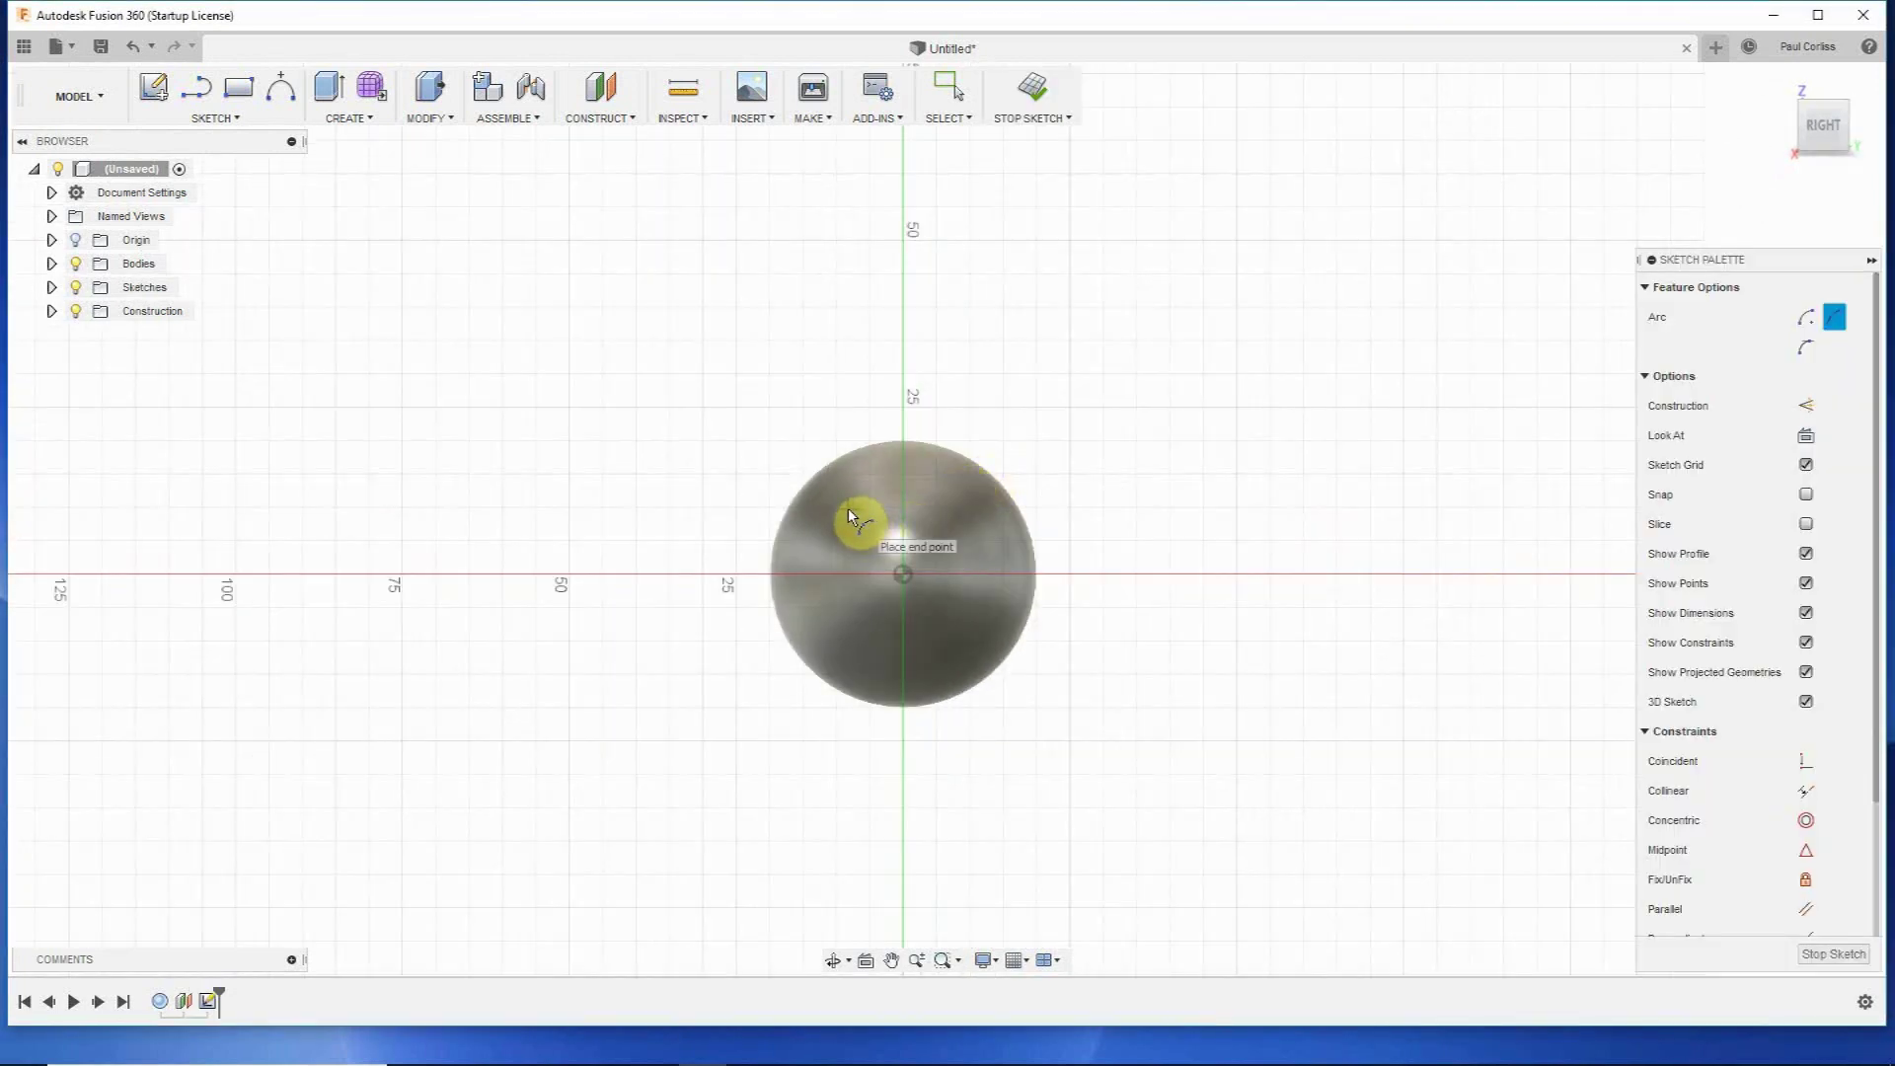
{"action": "left_click", "coordinate": [974, 537]}
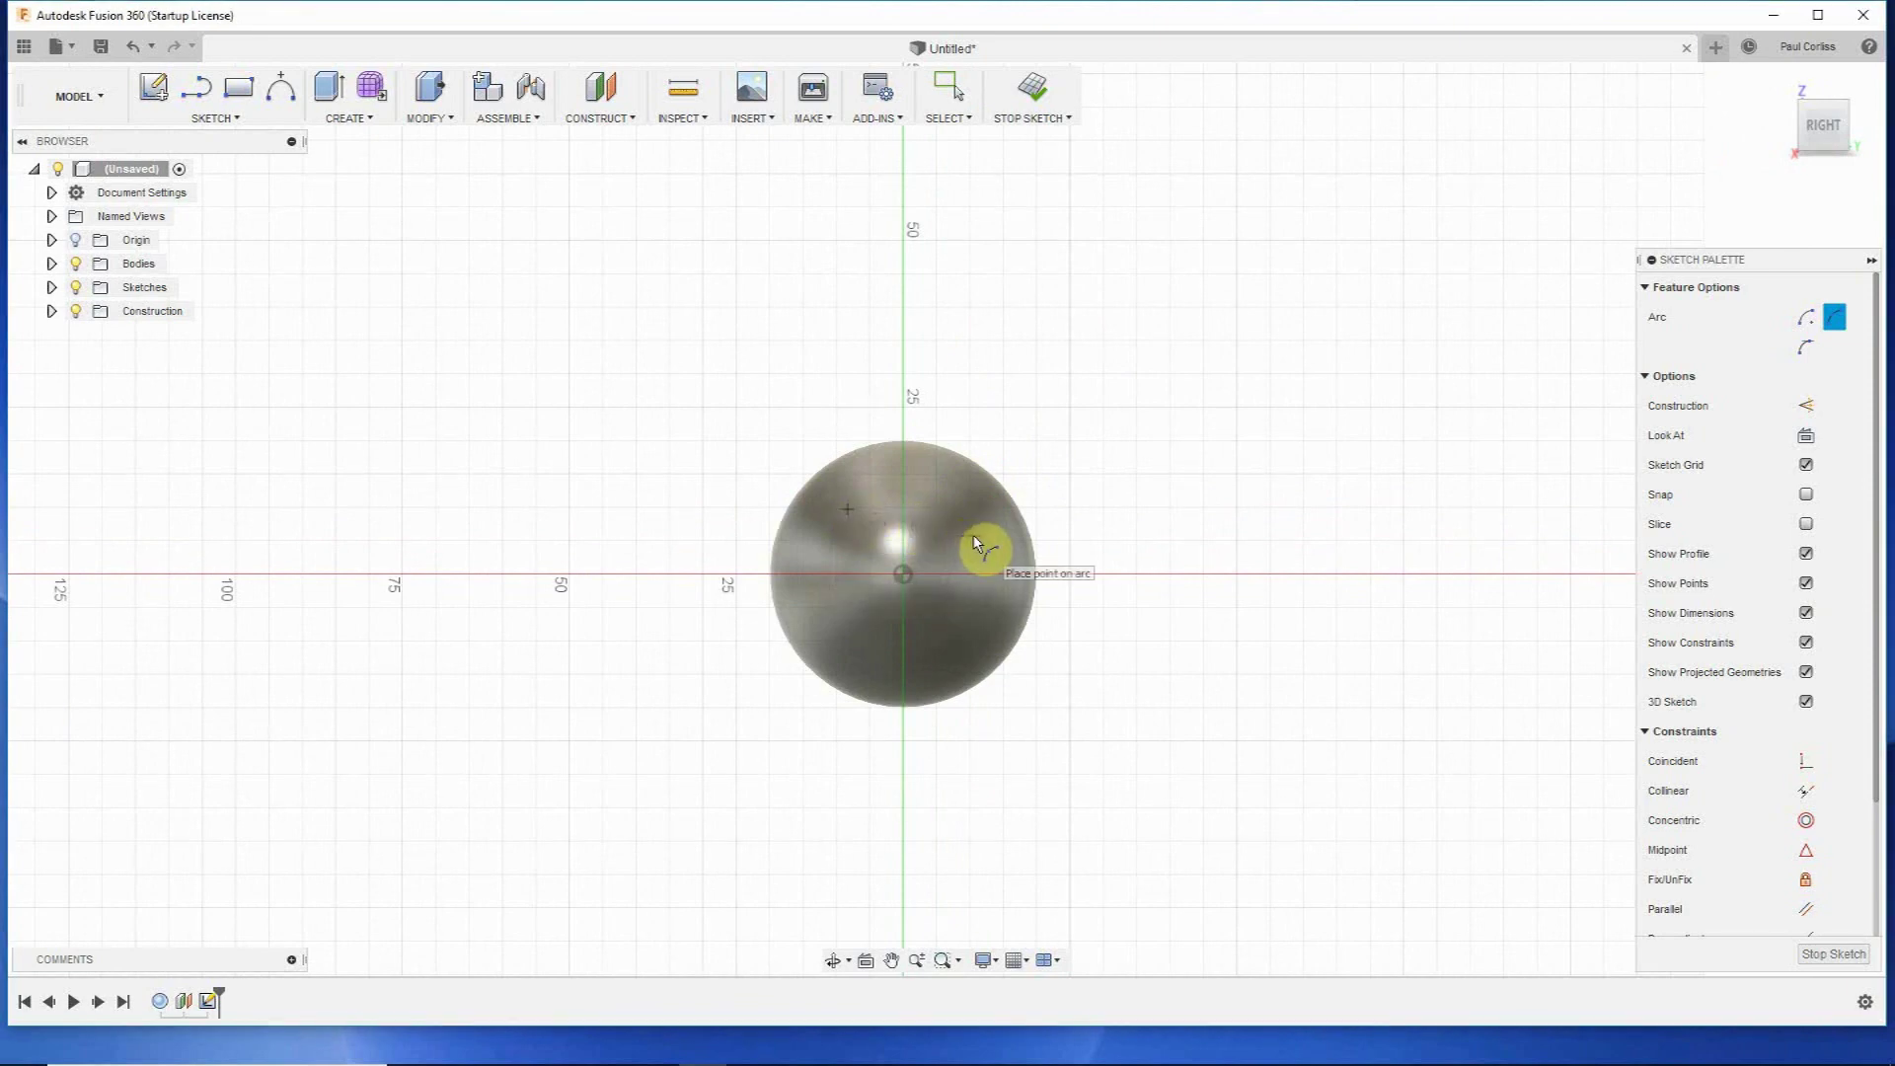
{"action": "left_click", "coordinate": [918, 492]}
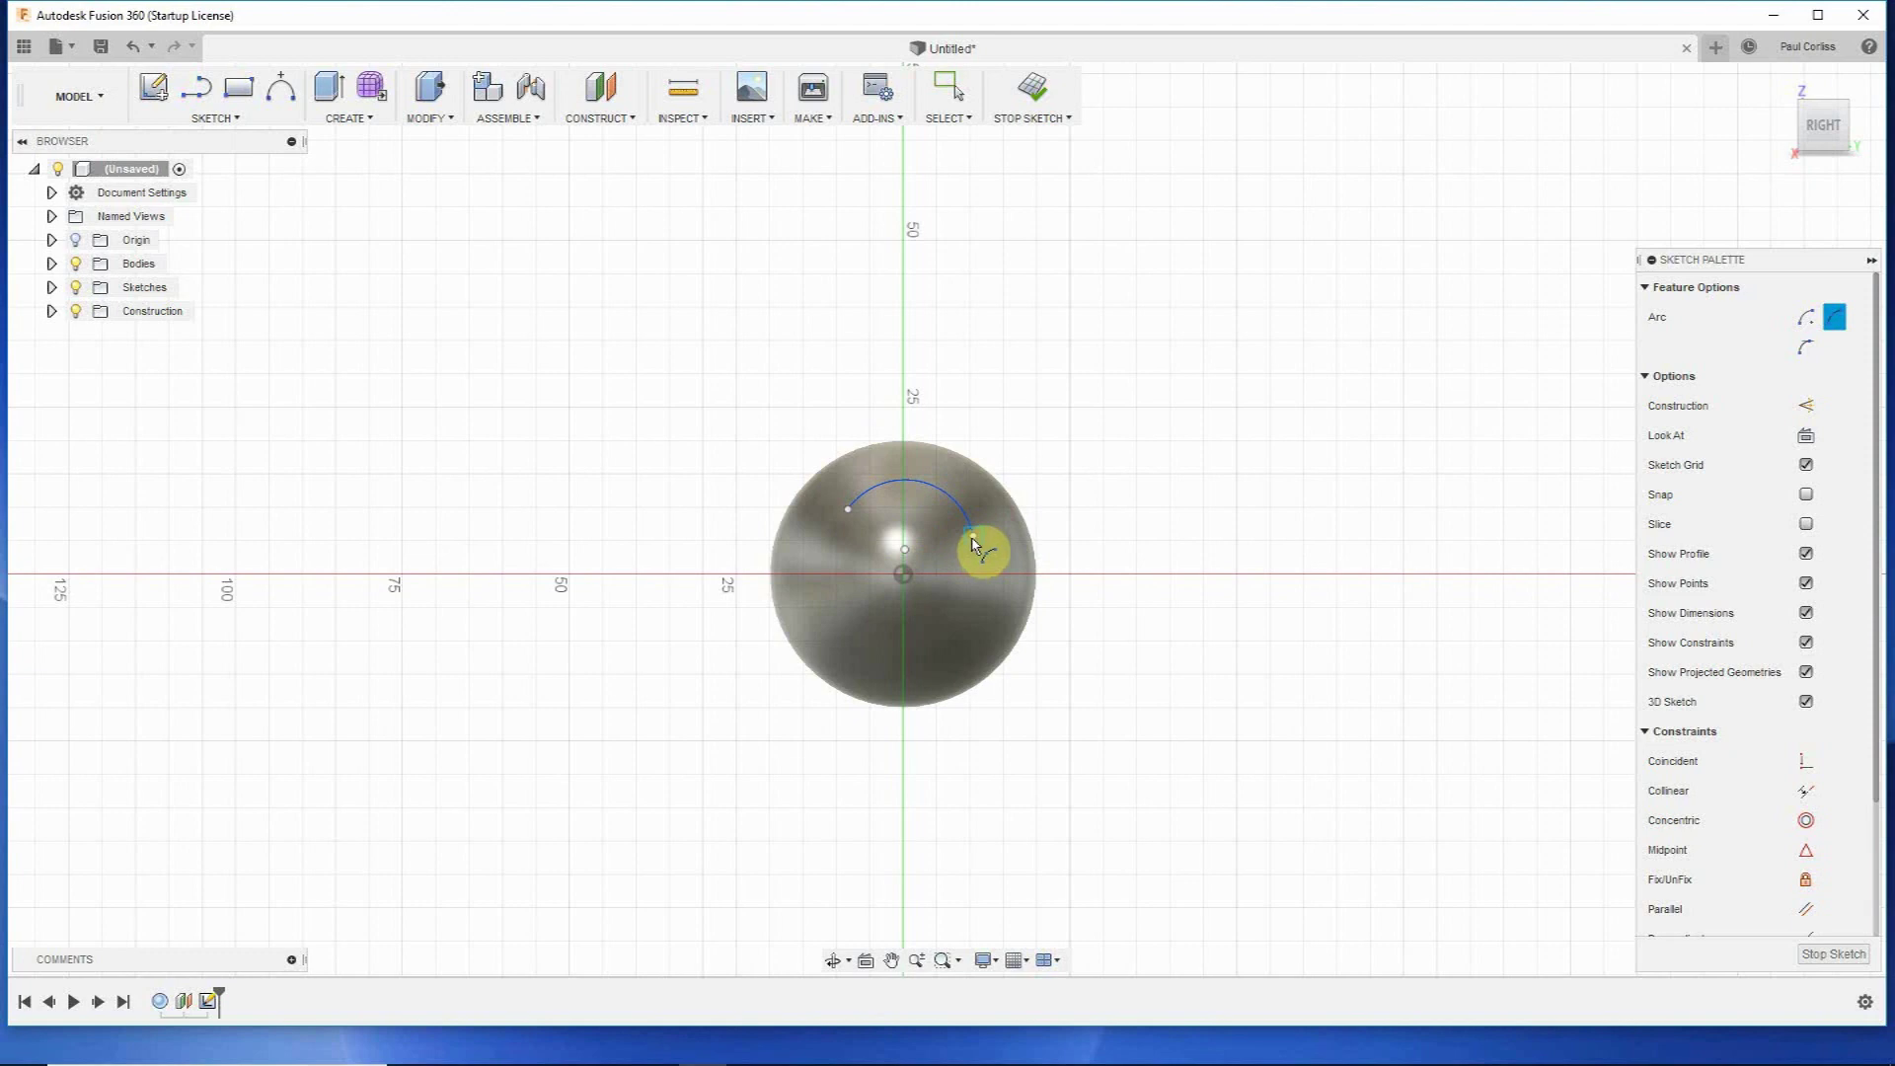
{"action": "left_click", "coordinate": [972, 538]}
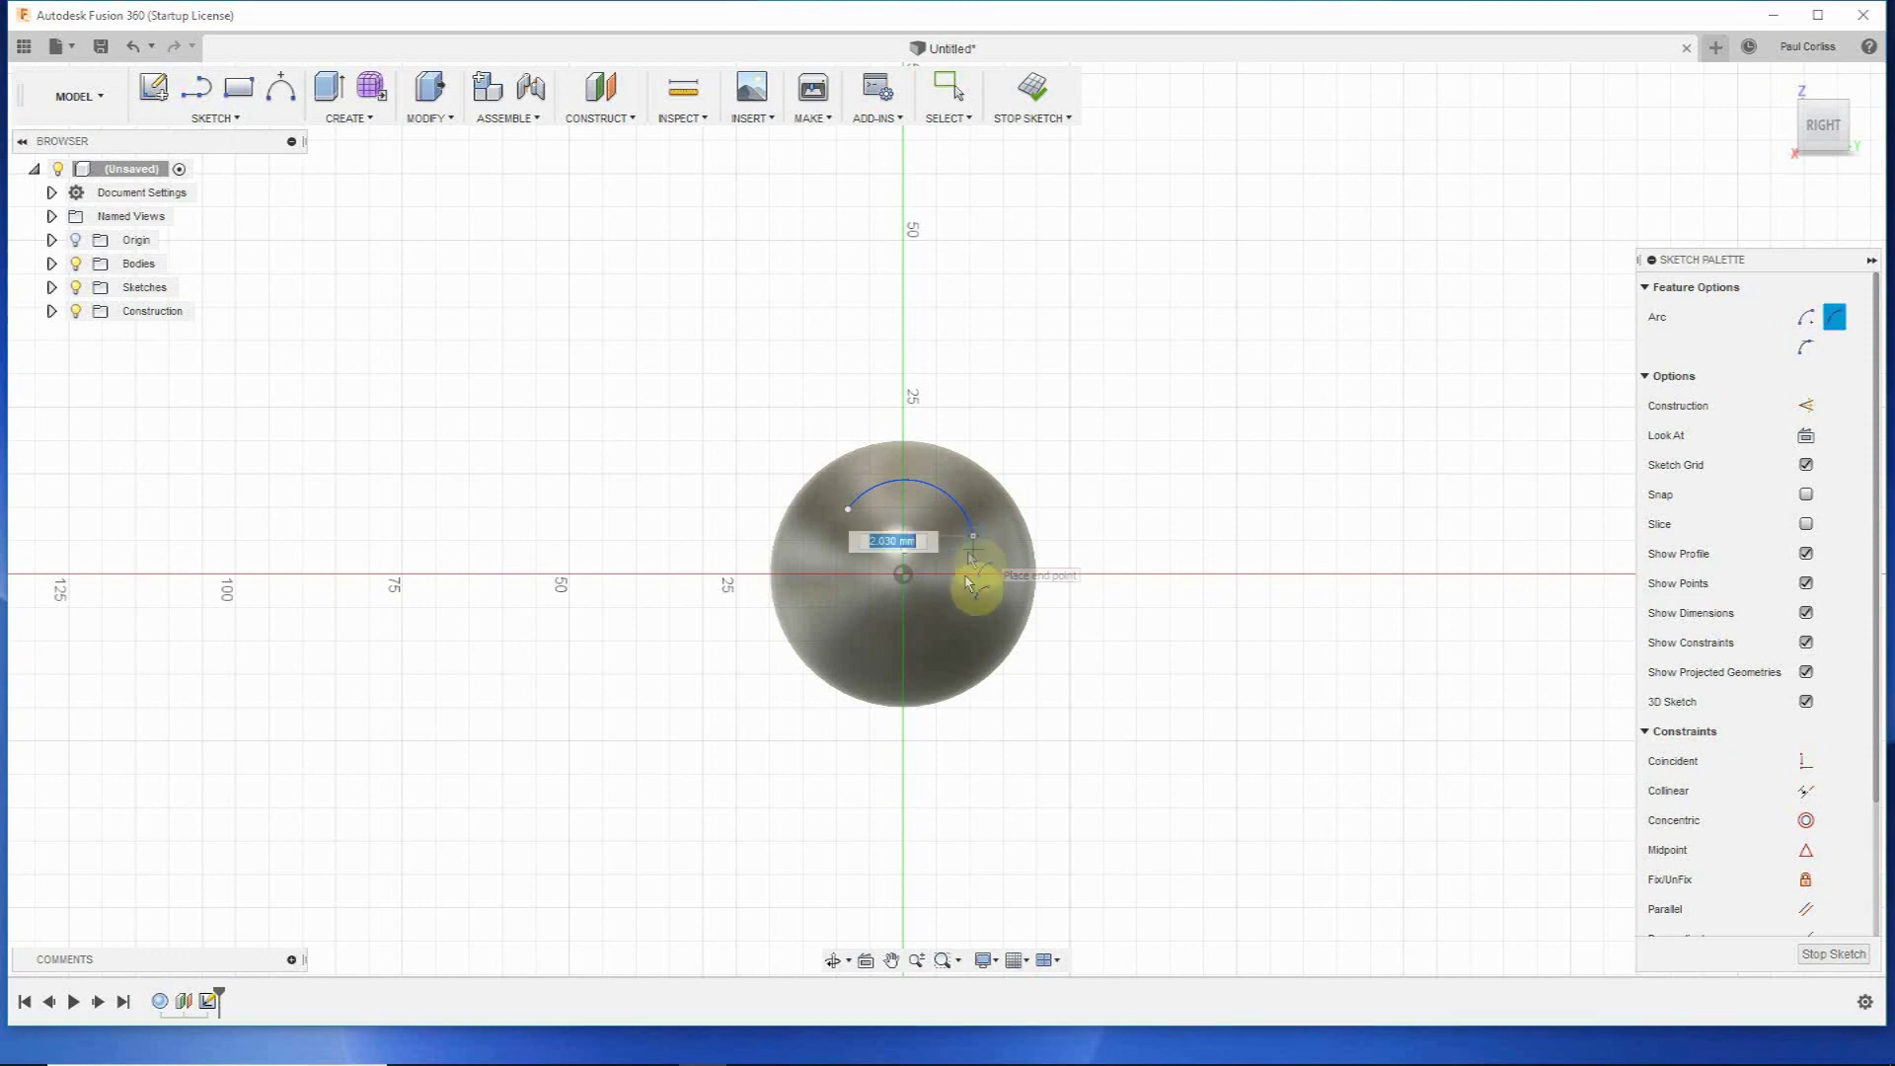
{"action": "left_click", "coordinate": [921, 637]}
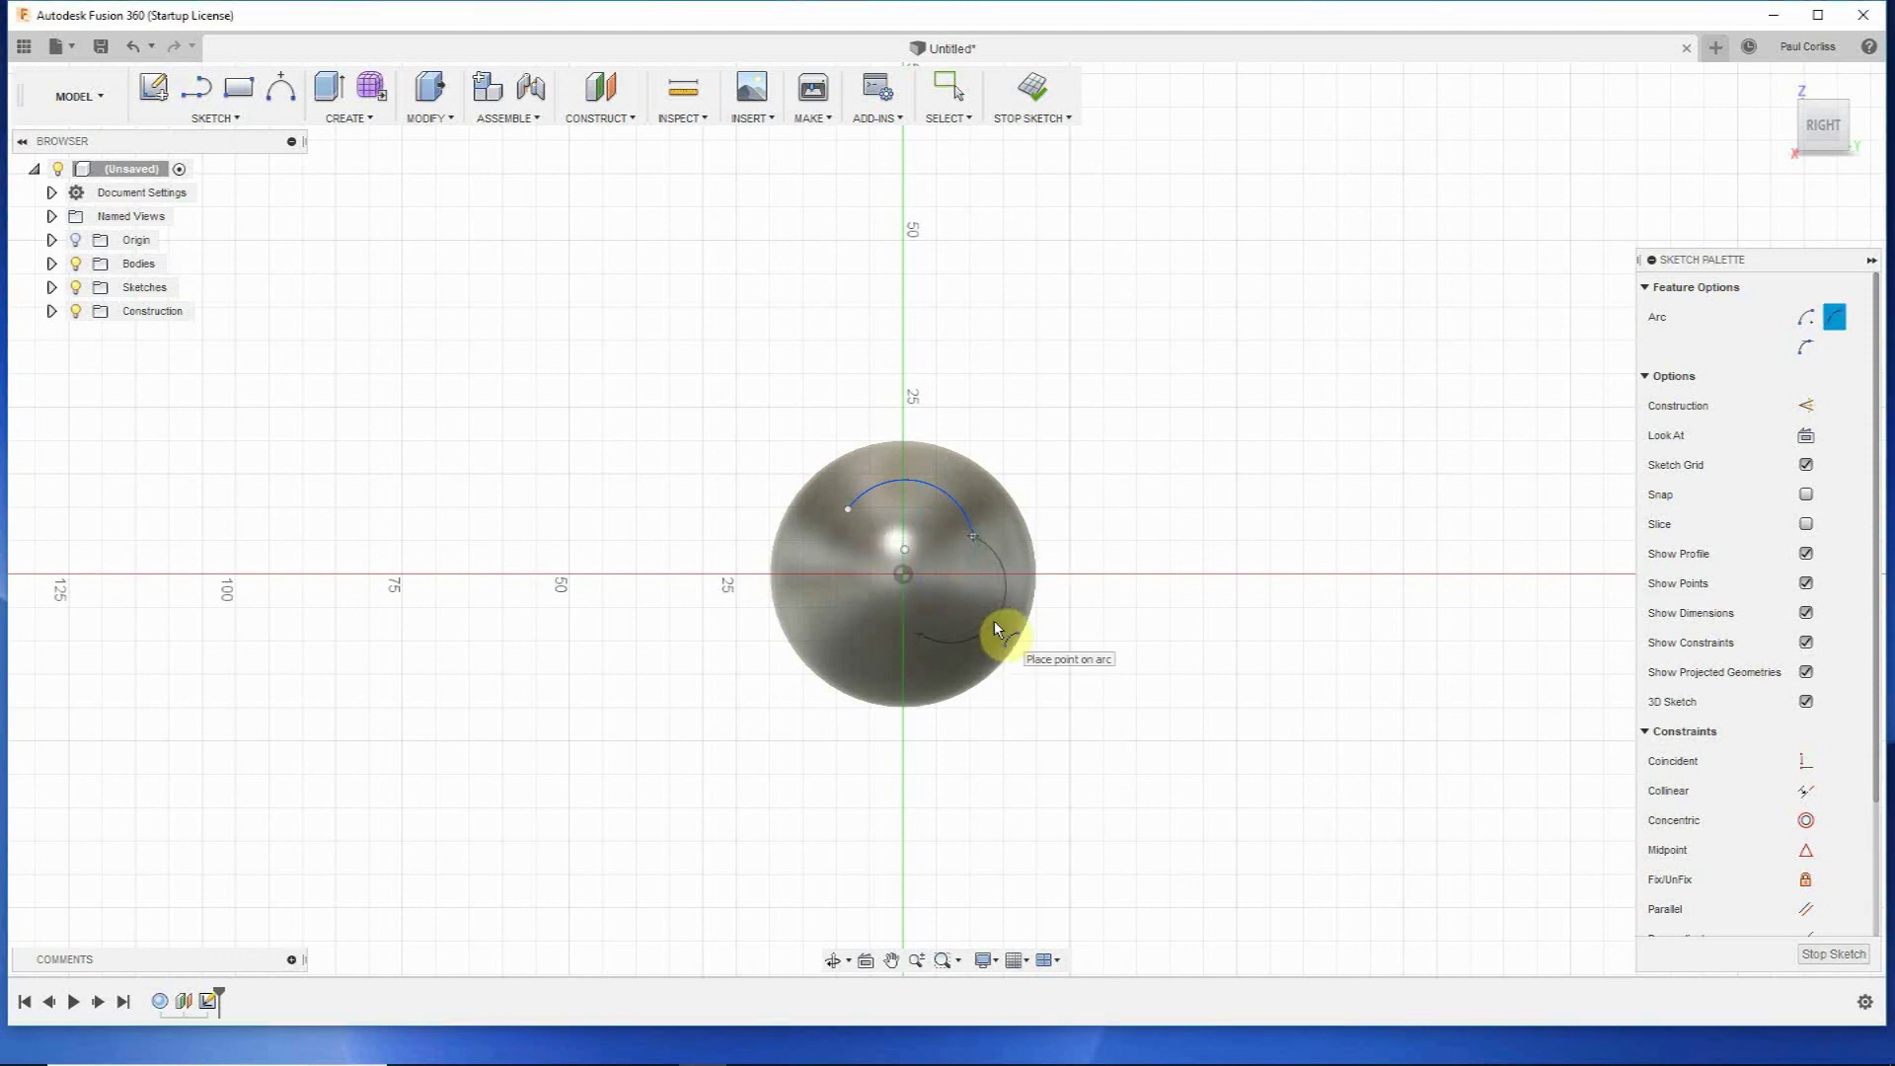
{"action": "left_click", "coordinate": [994, 622]}
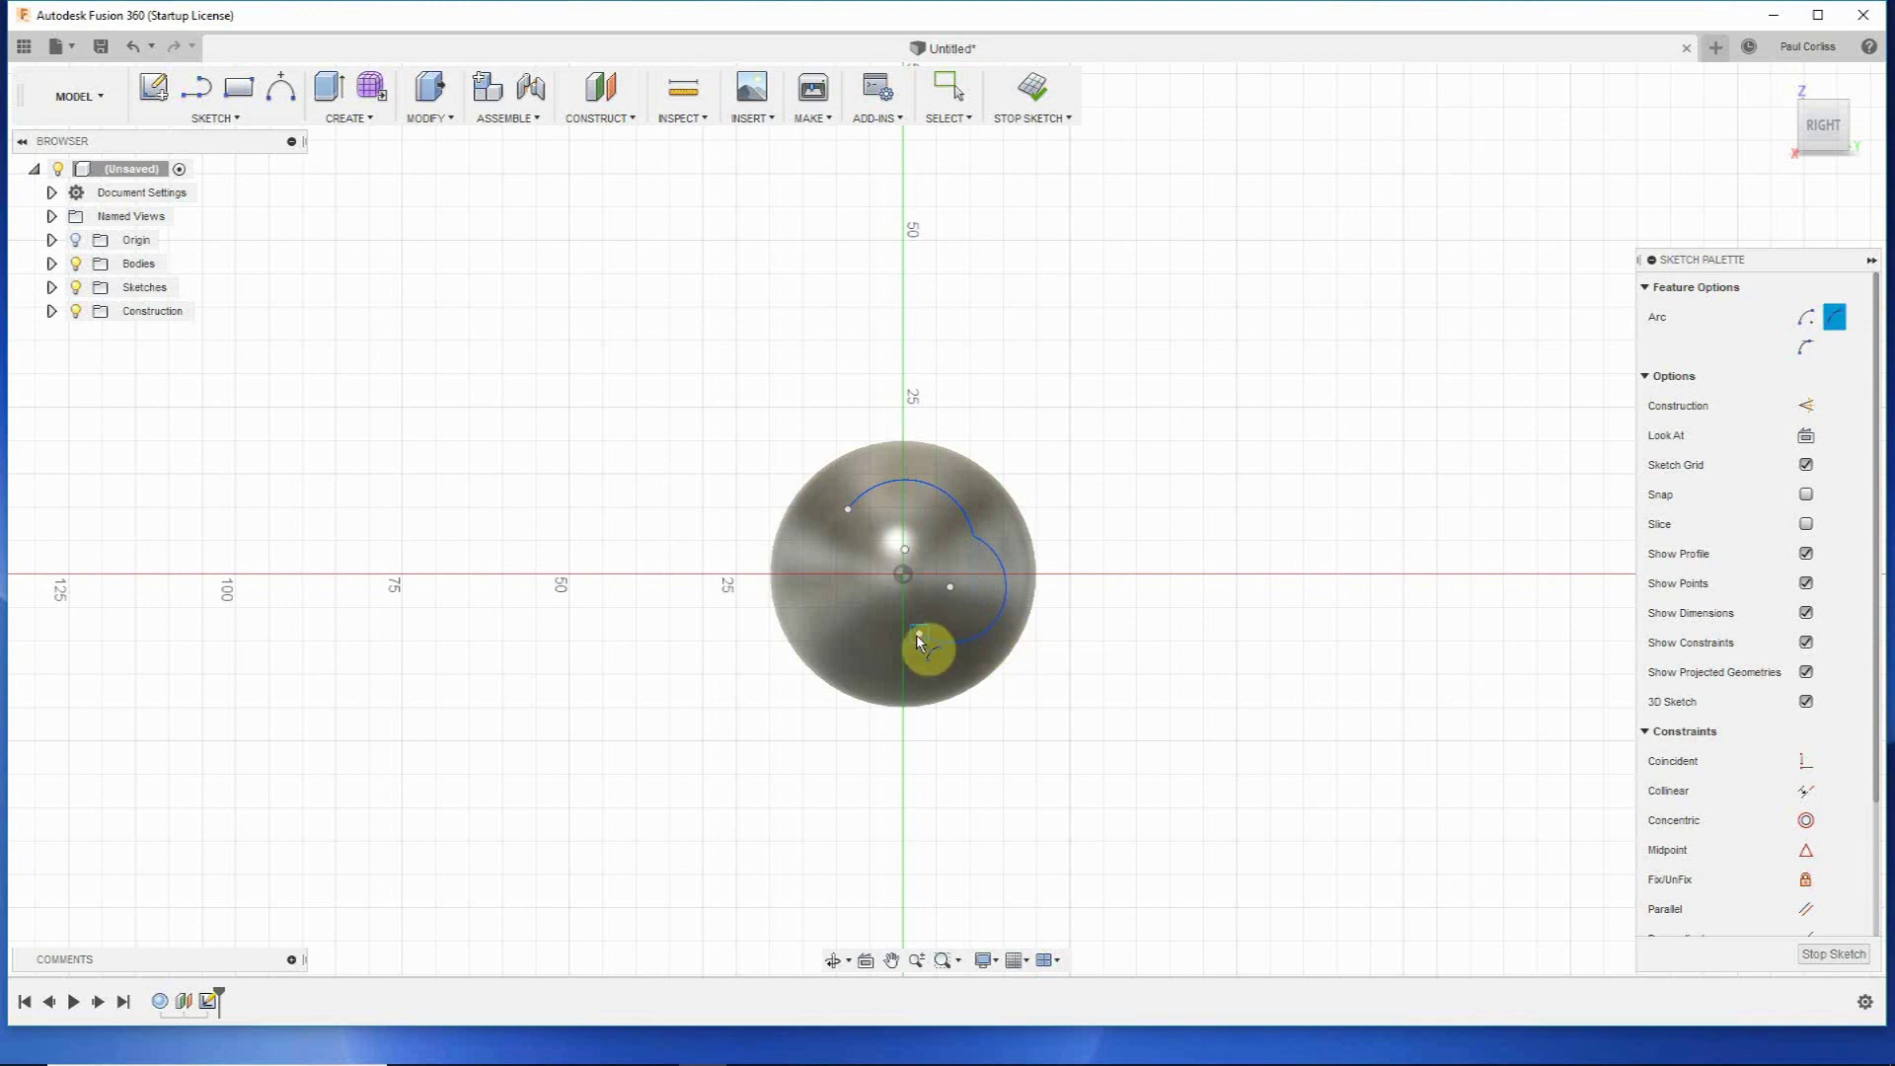
Add the inner and closing arcs to complete the lobed profile, then orbit to view it.
{"action": "left_click", "coordinate": [919, 638]}
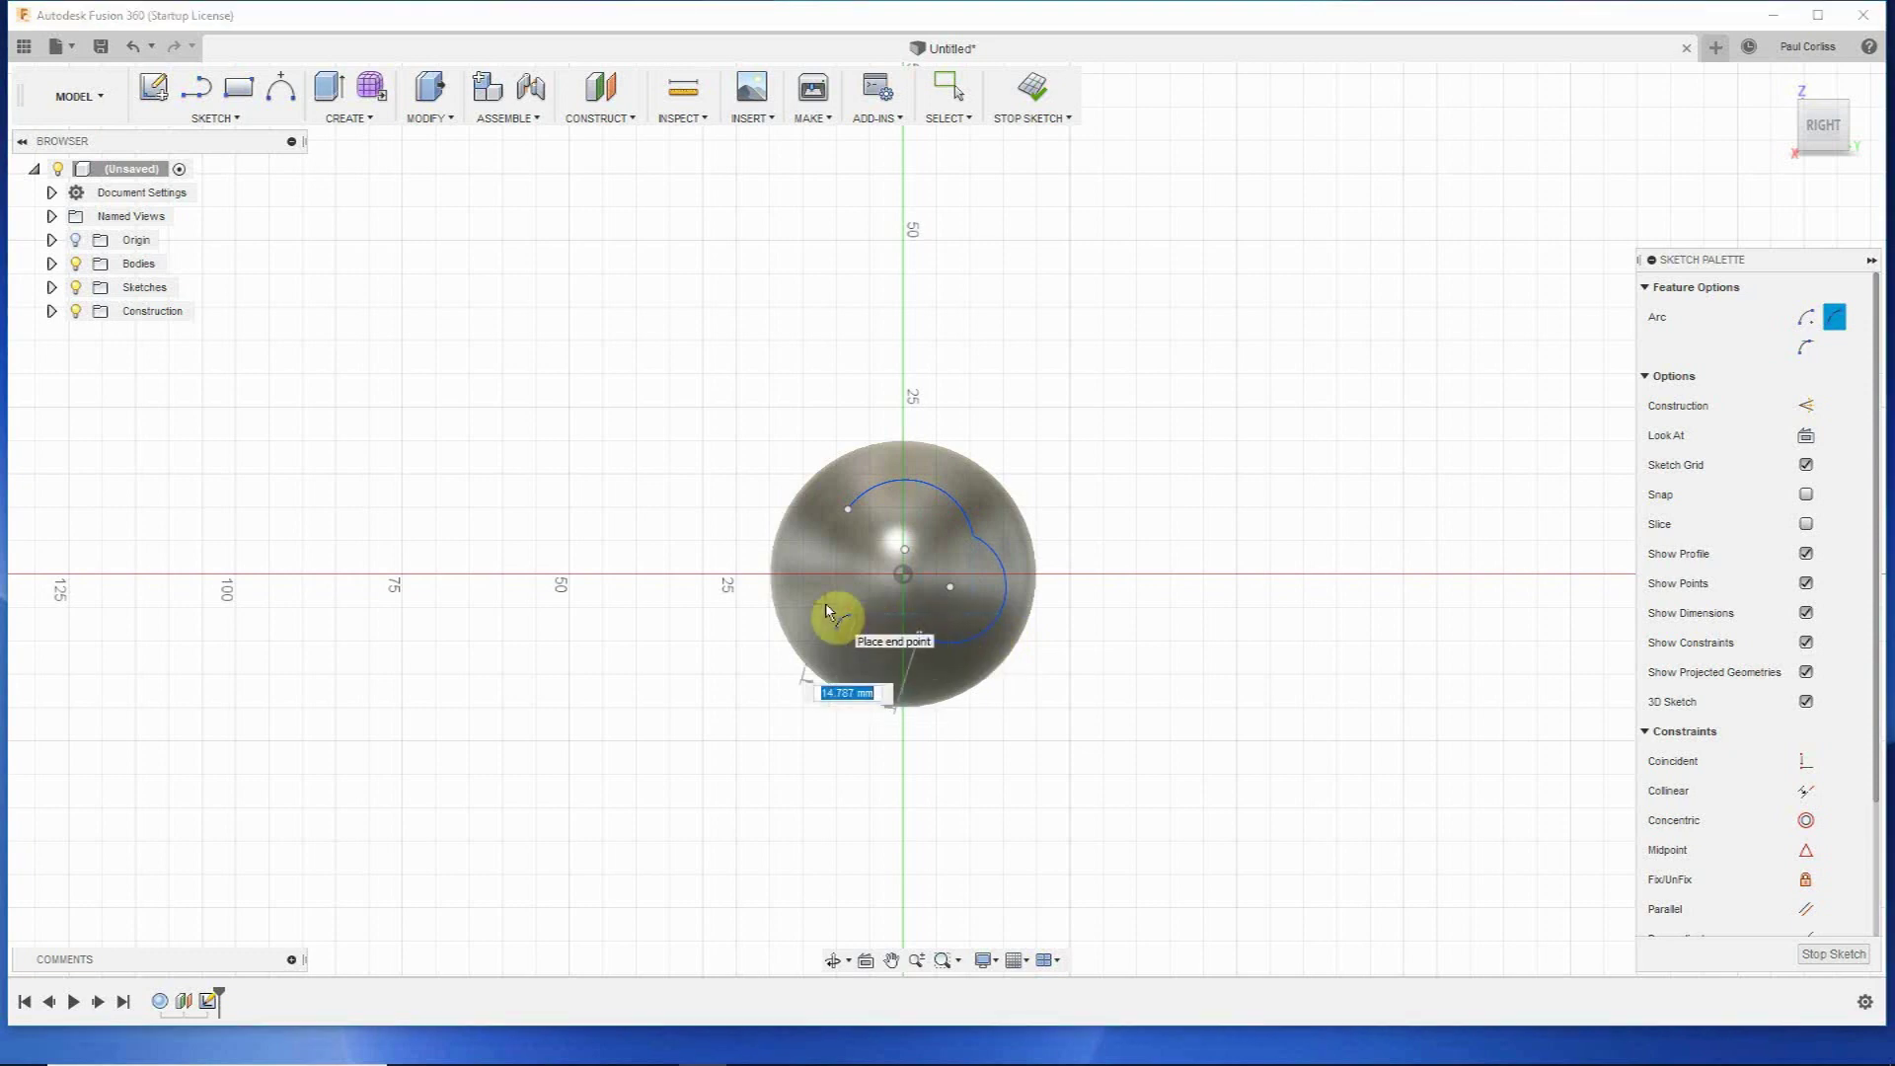
{"action": "left_click", "coordinate": [825, 605]}
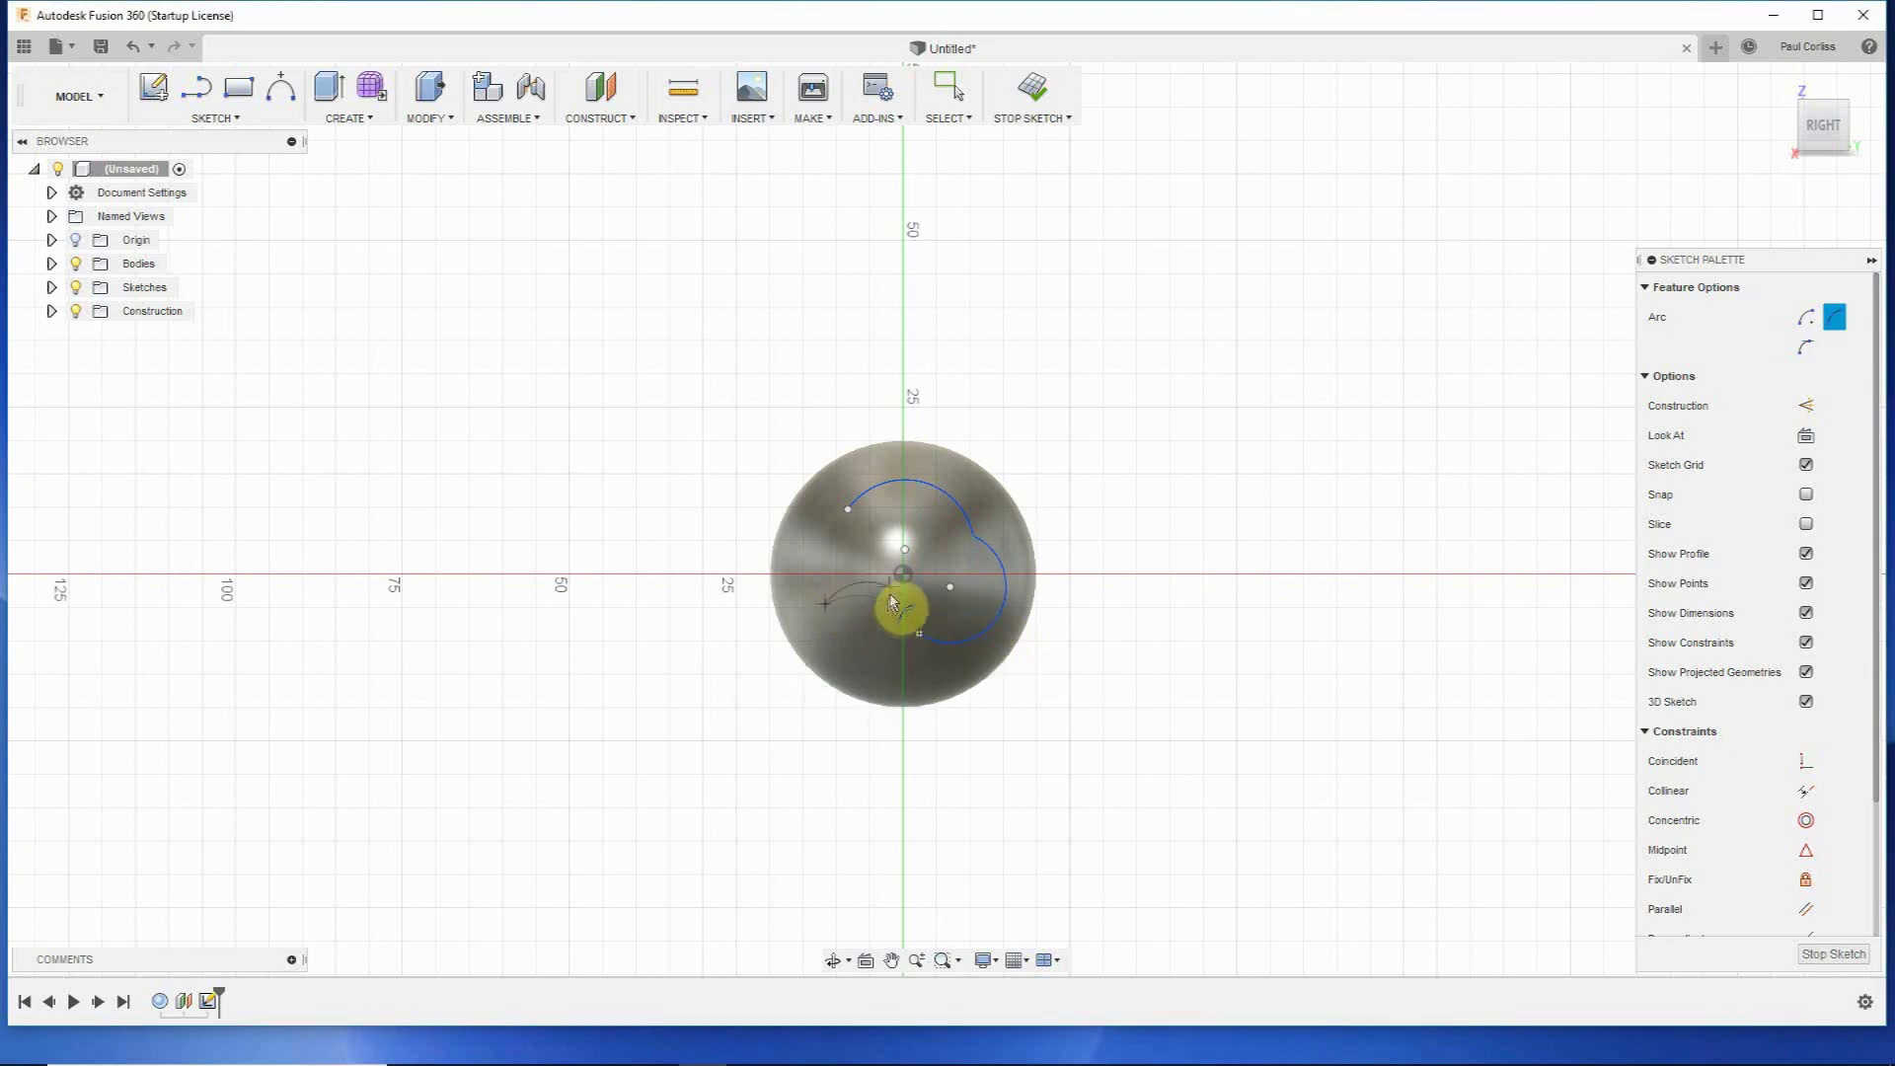
{"action": "left_click", "coordinate": [850, 615]}
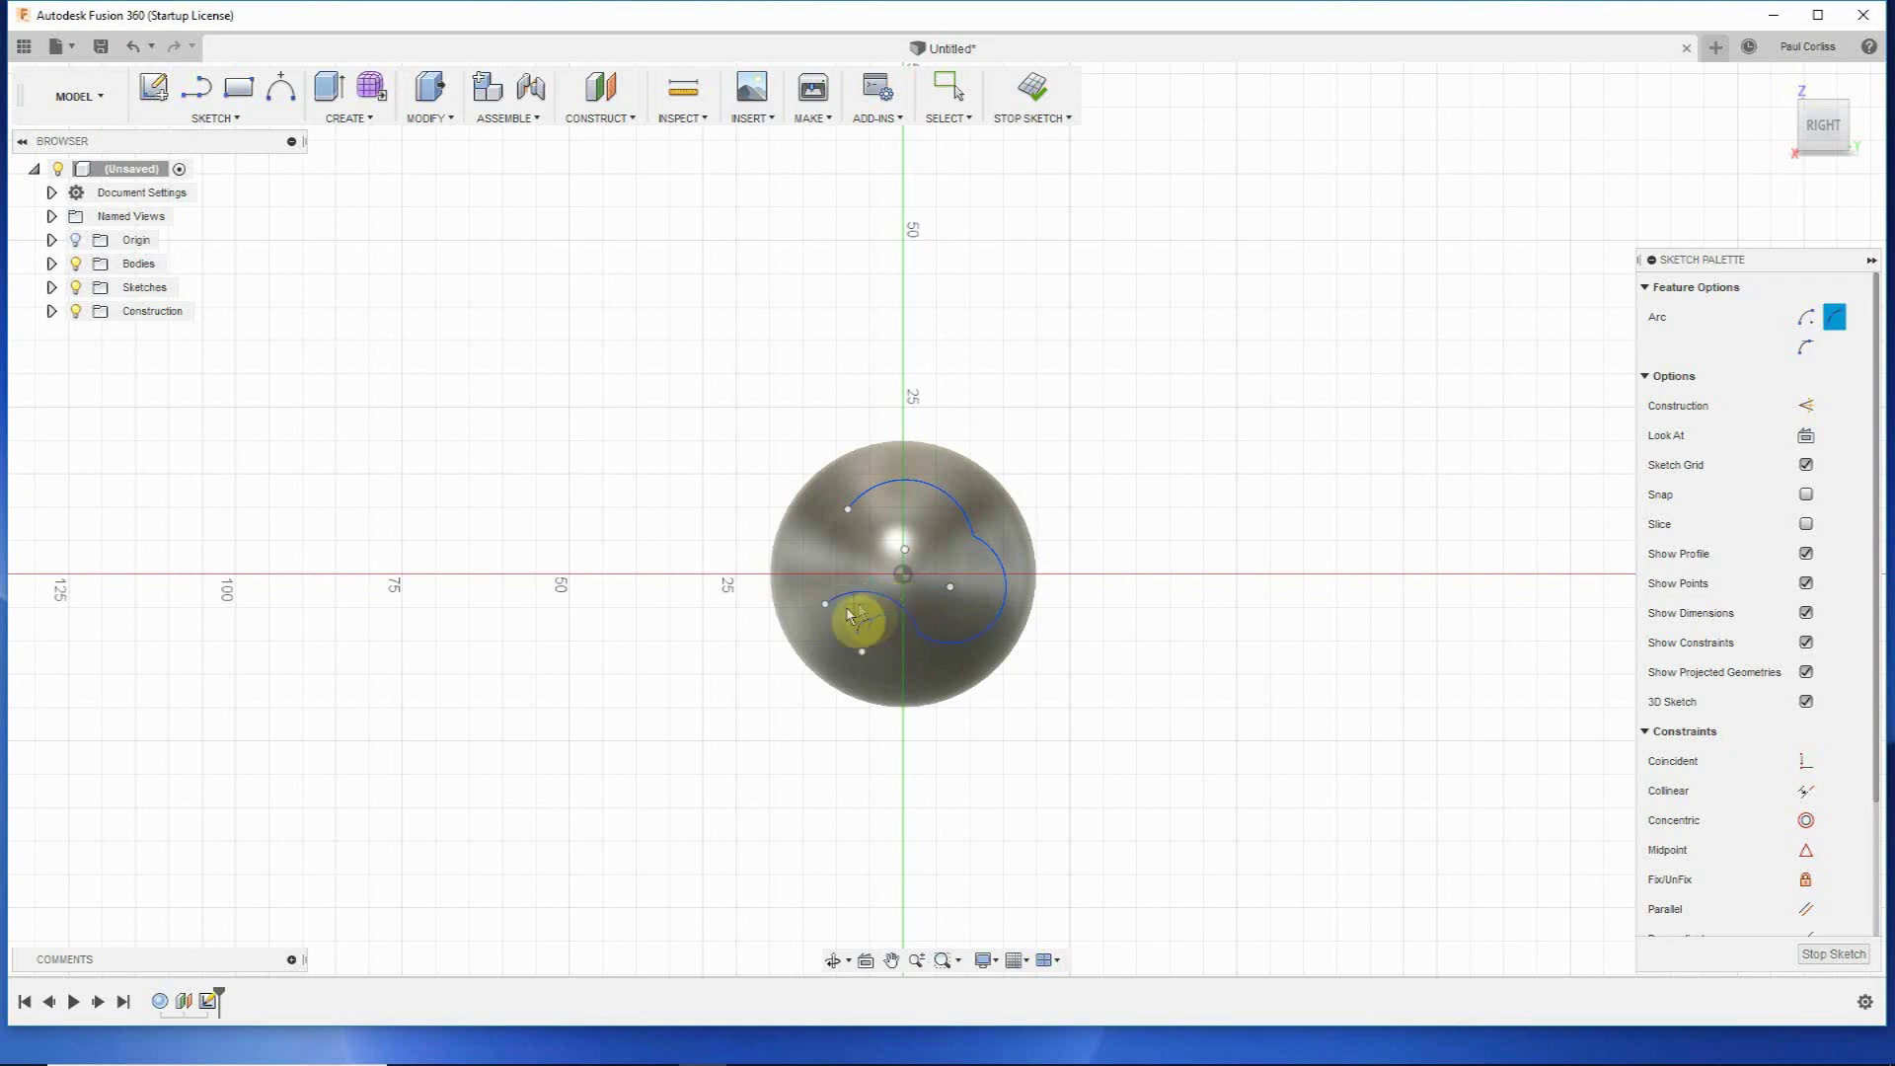
{"action": "left_click", "coordinate": [827, 604]}
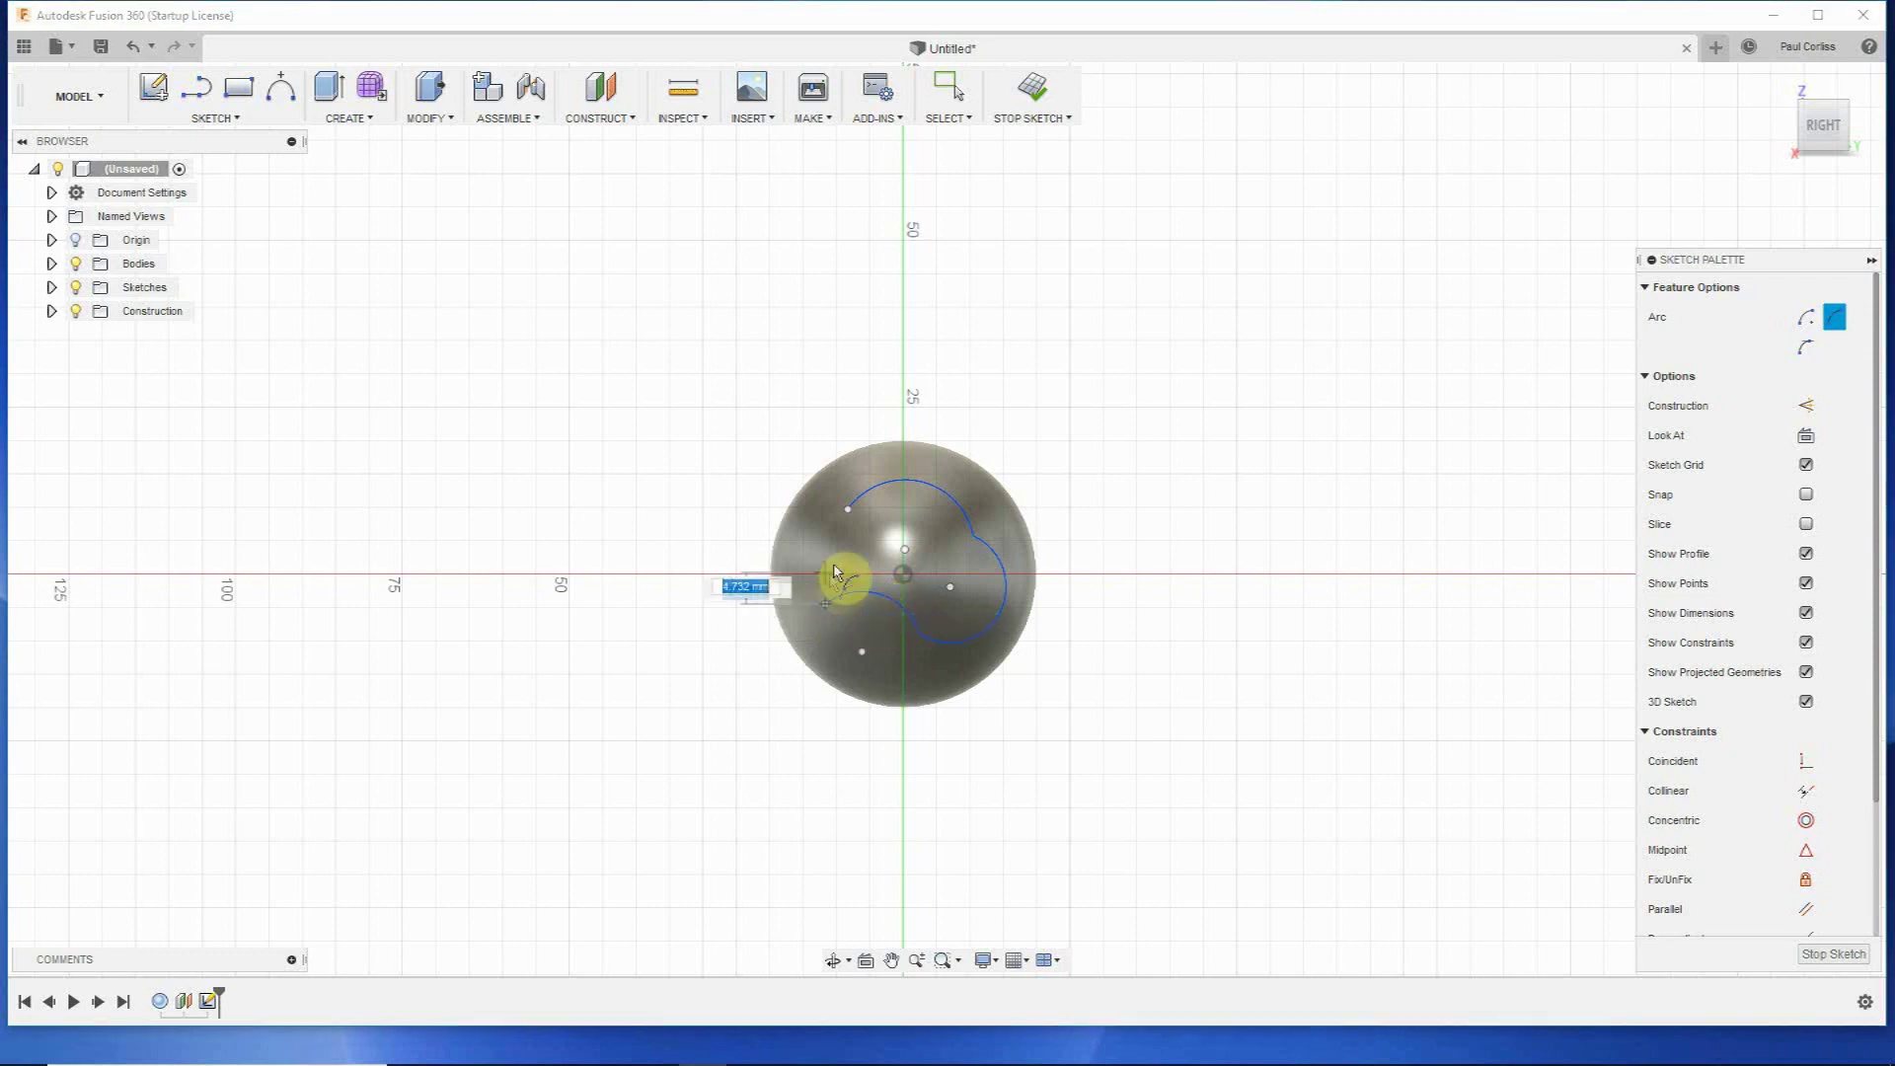
{"action": "left_click", "coordinate": [847, 513]}
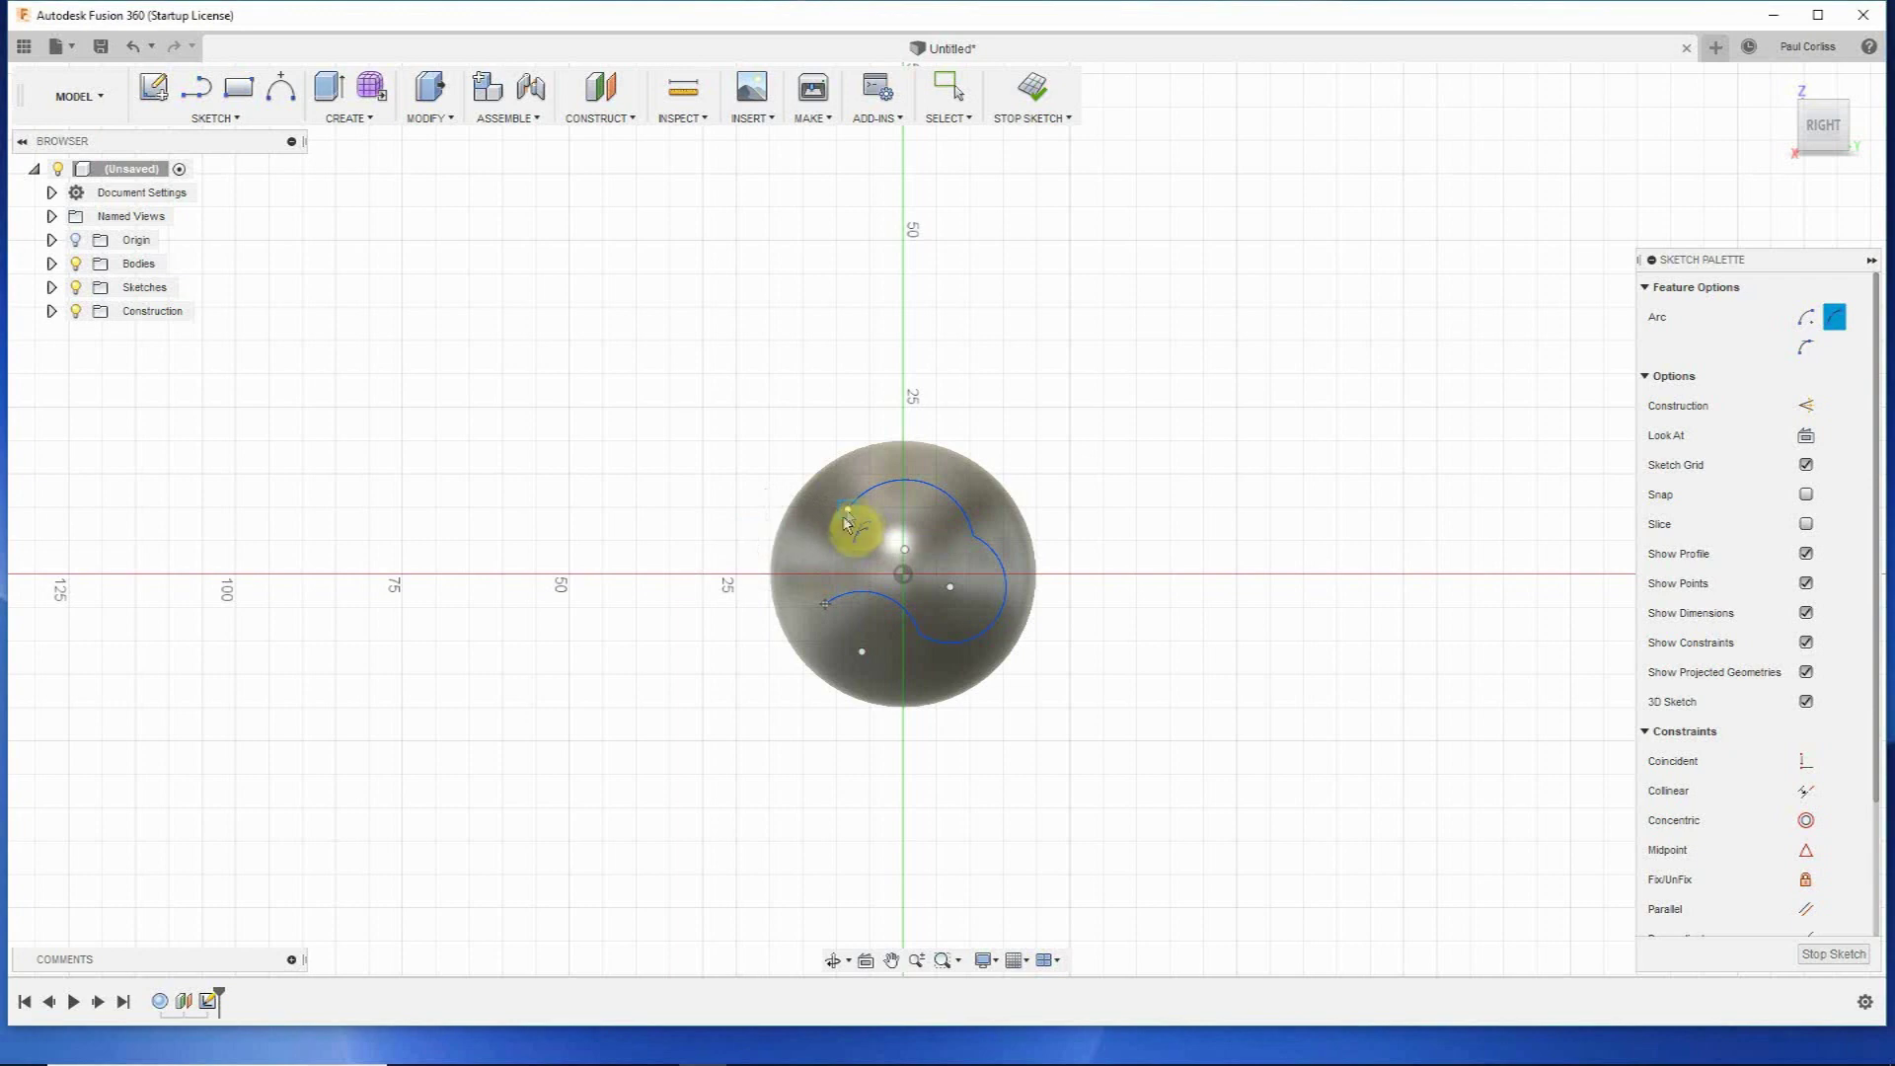
{"action": "left_click", "coordinate": [802, 550]}
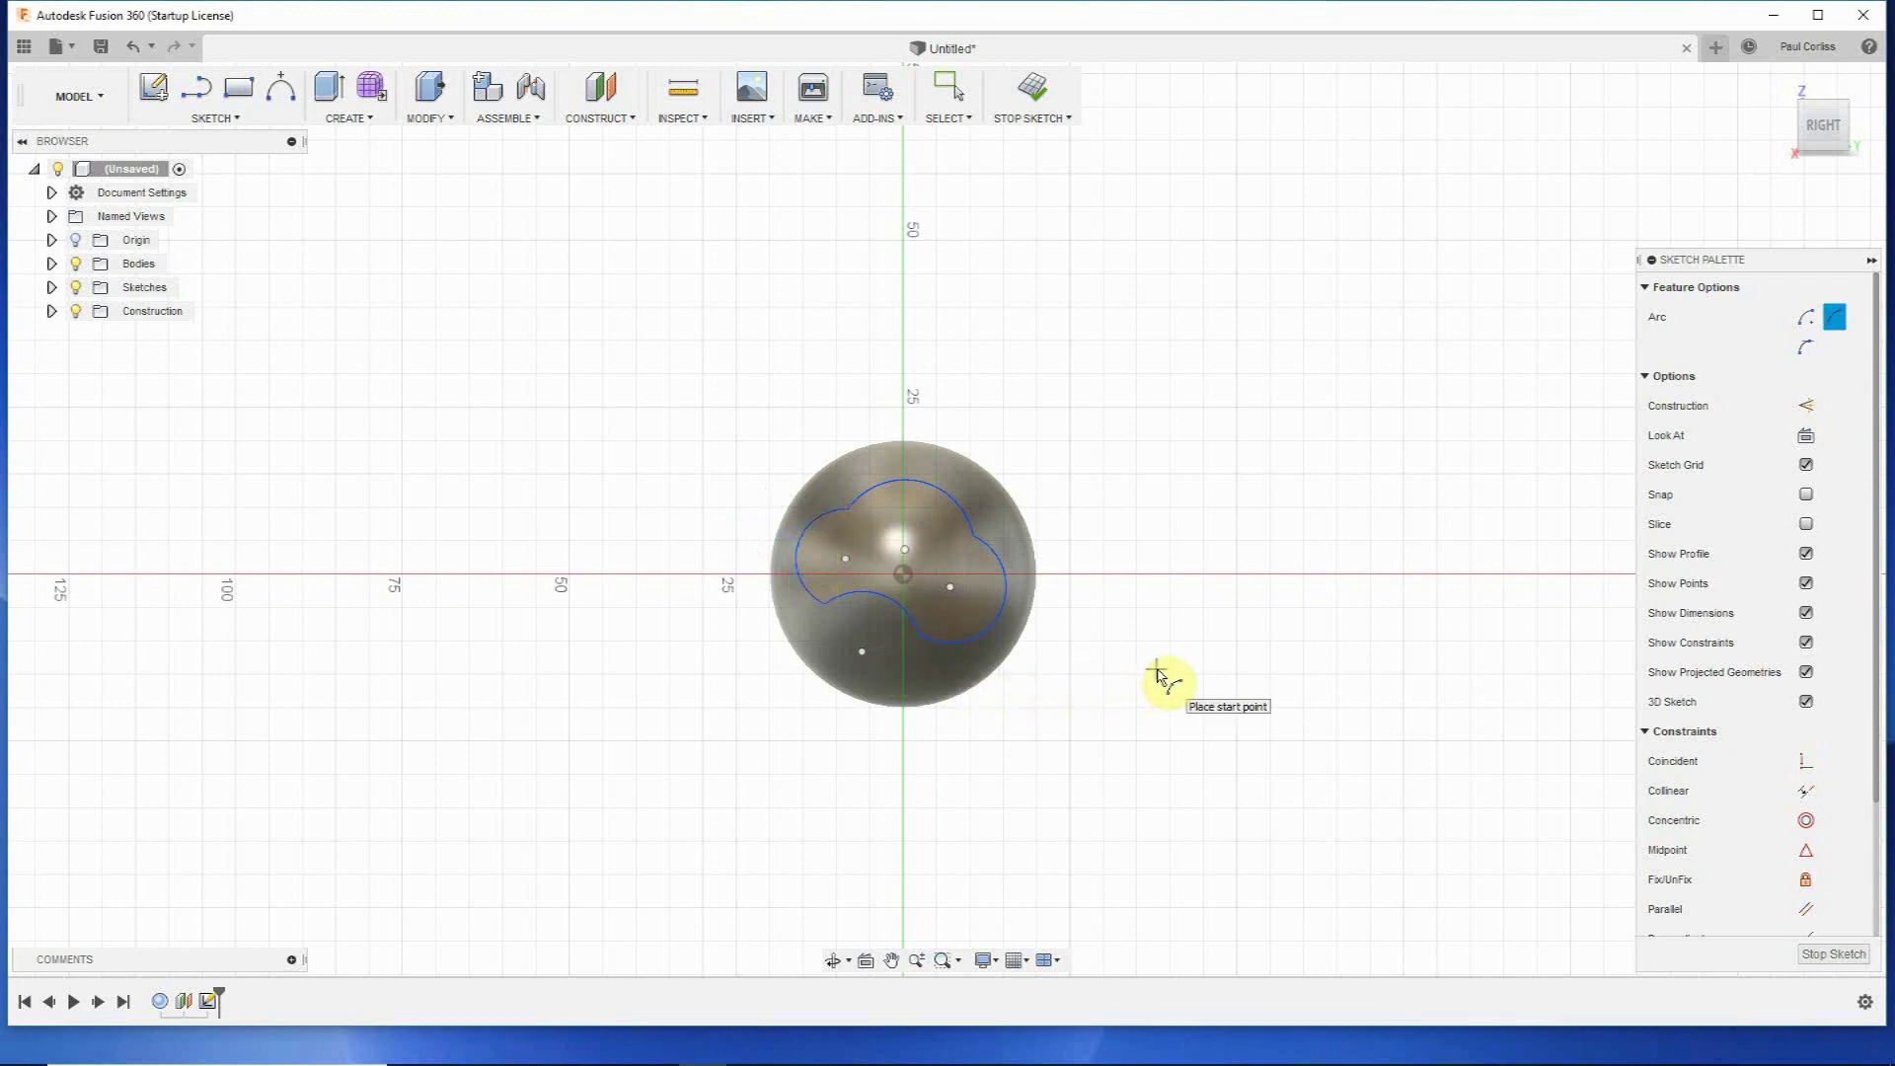
{"action": "left_click", "coordinate": [833, 959]}
{"action": "left_click_drag", "start_coordinate": [1091, 664], "coordinate": [1006, 732]}
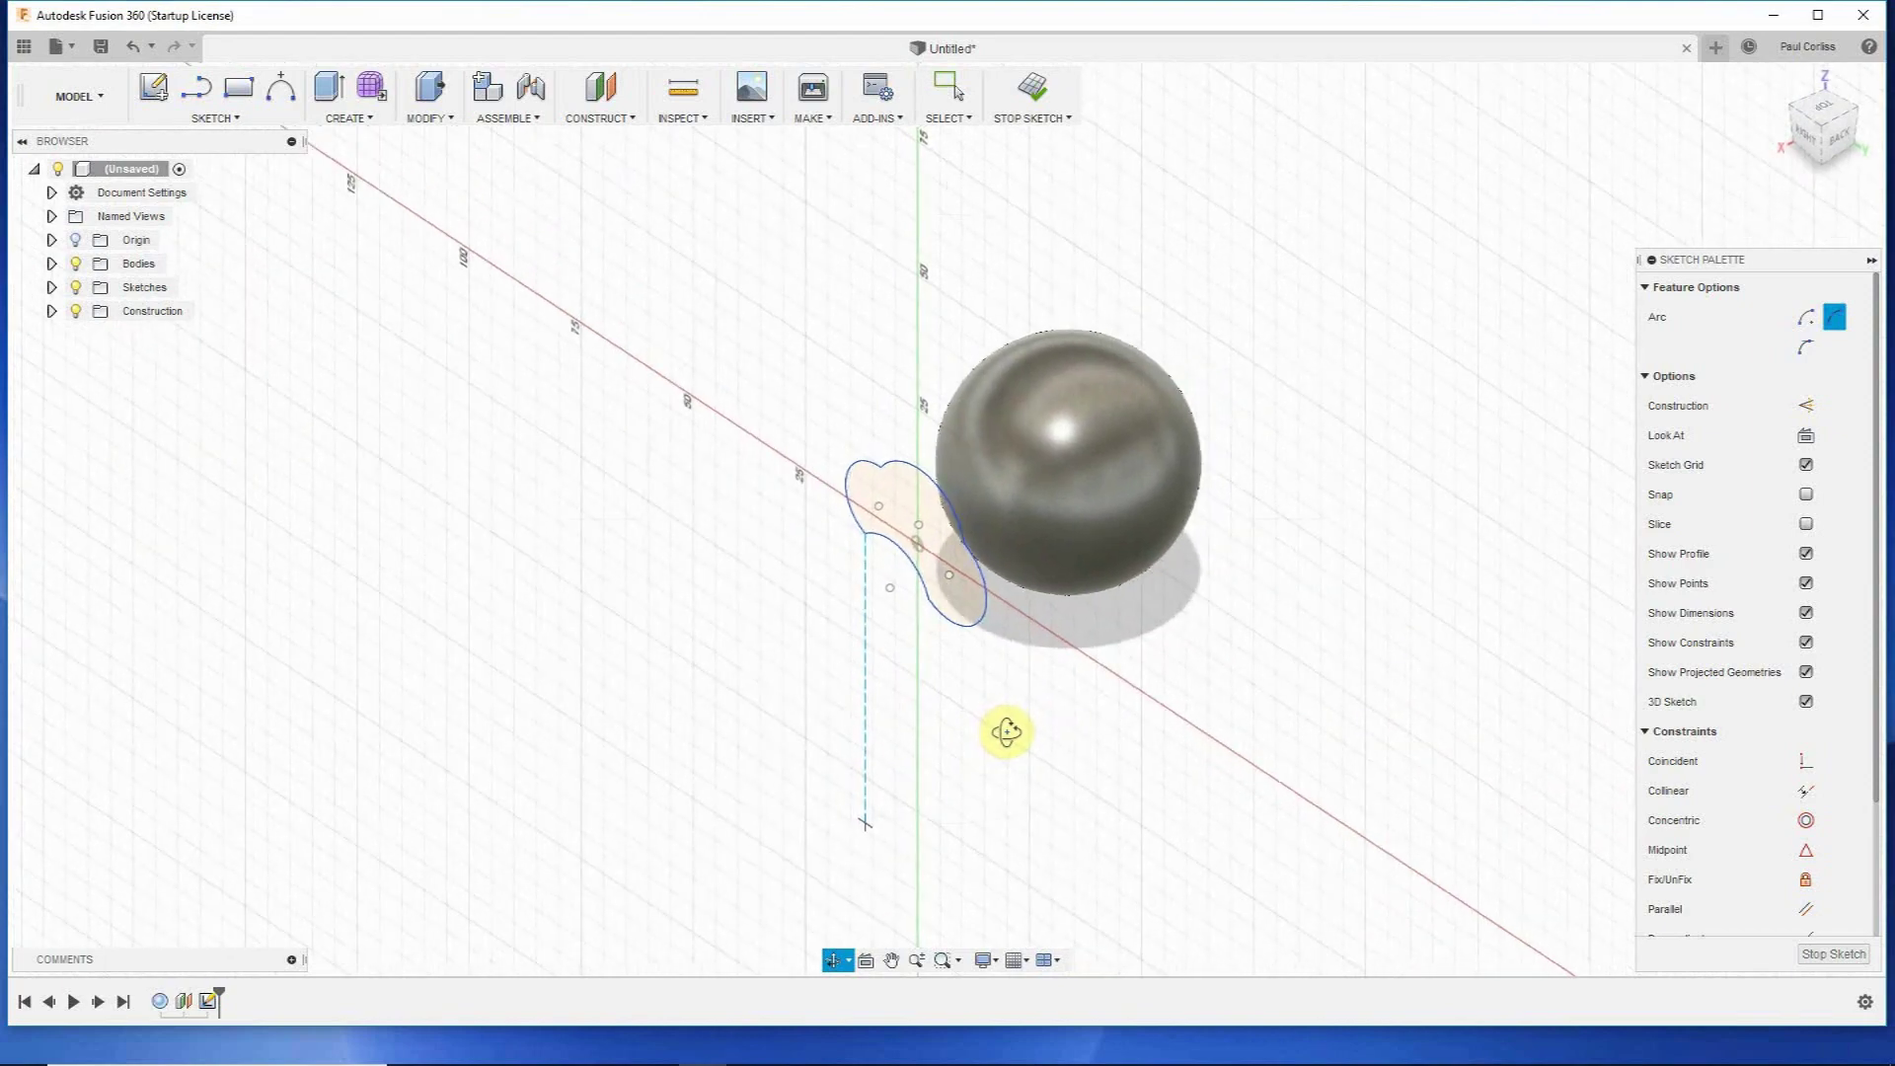
{"action": "key", "text": "Escape"}
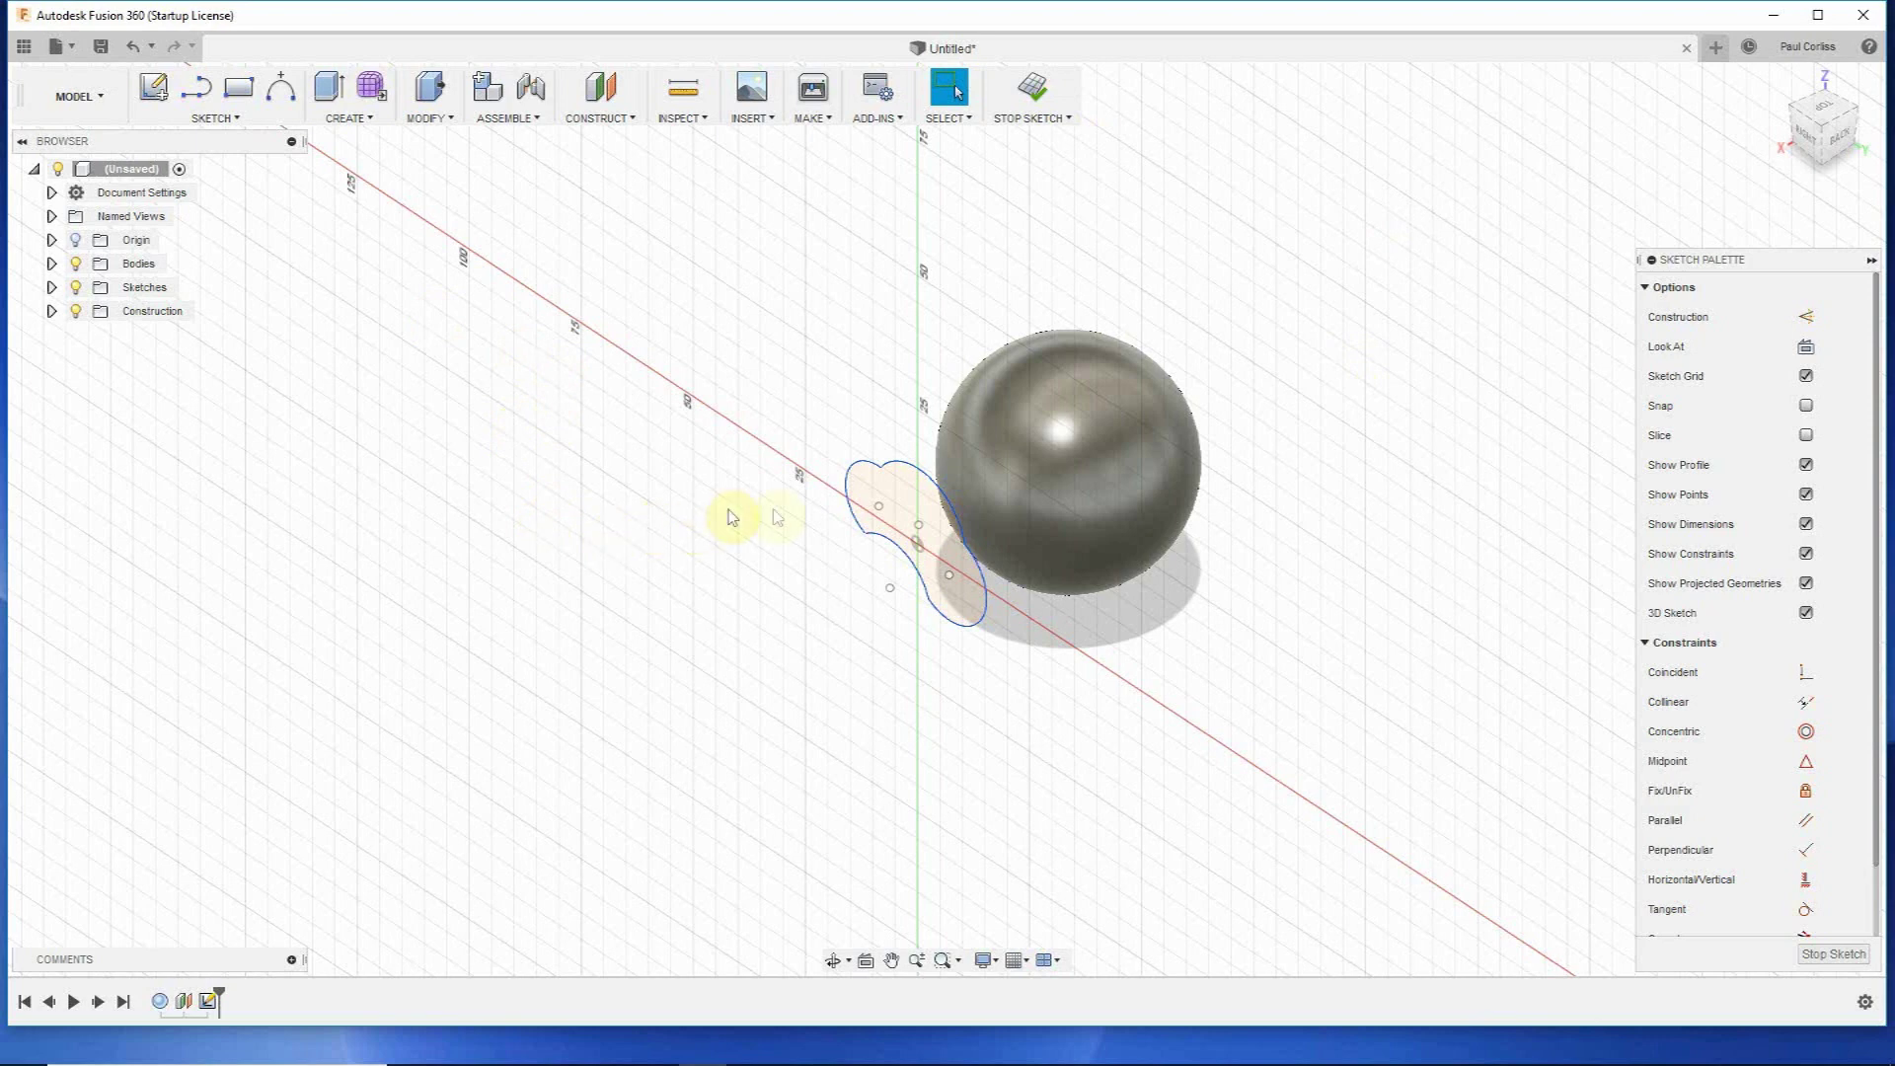
Select the lobed arc profile and begin an Extrude on it.
{"action": "left_click", "coordinate": [893, 496]}
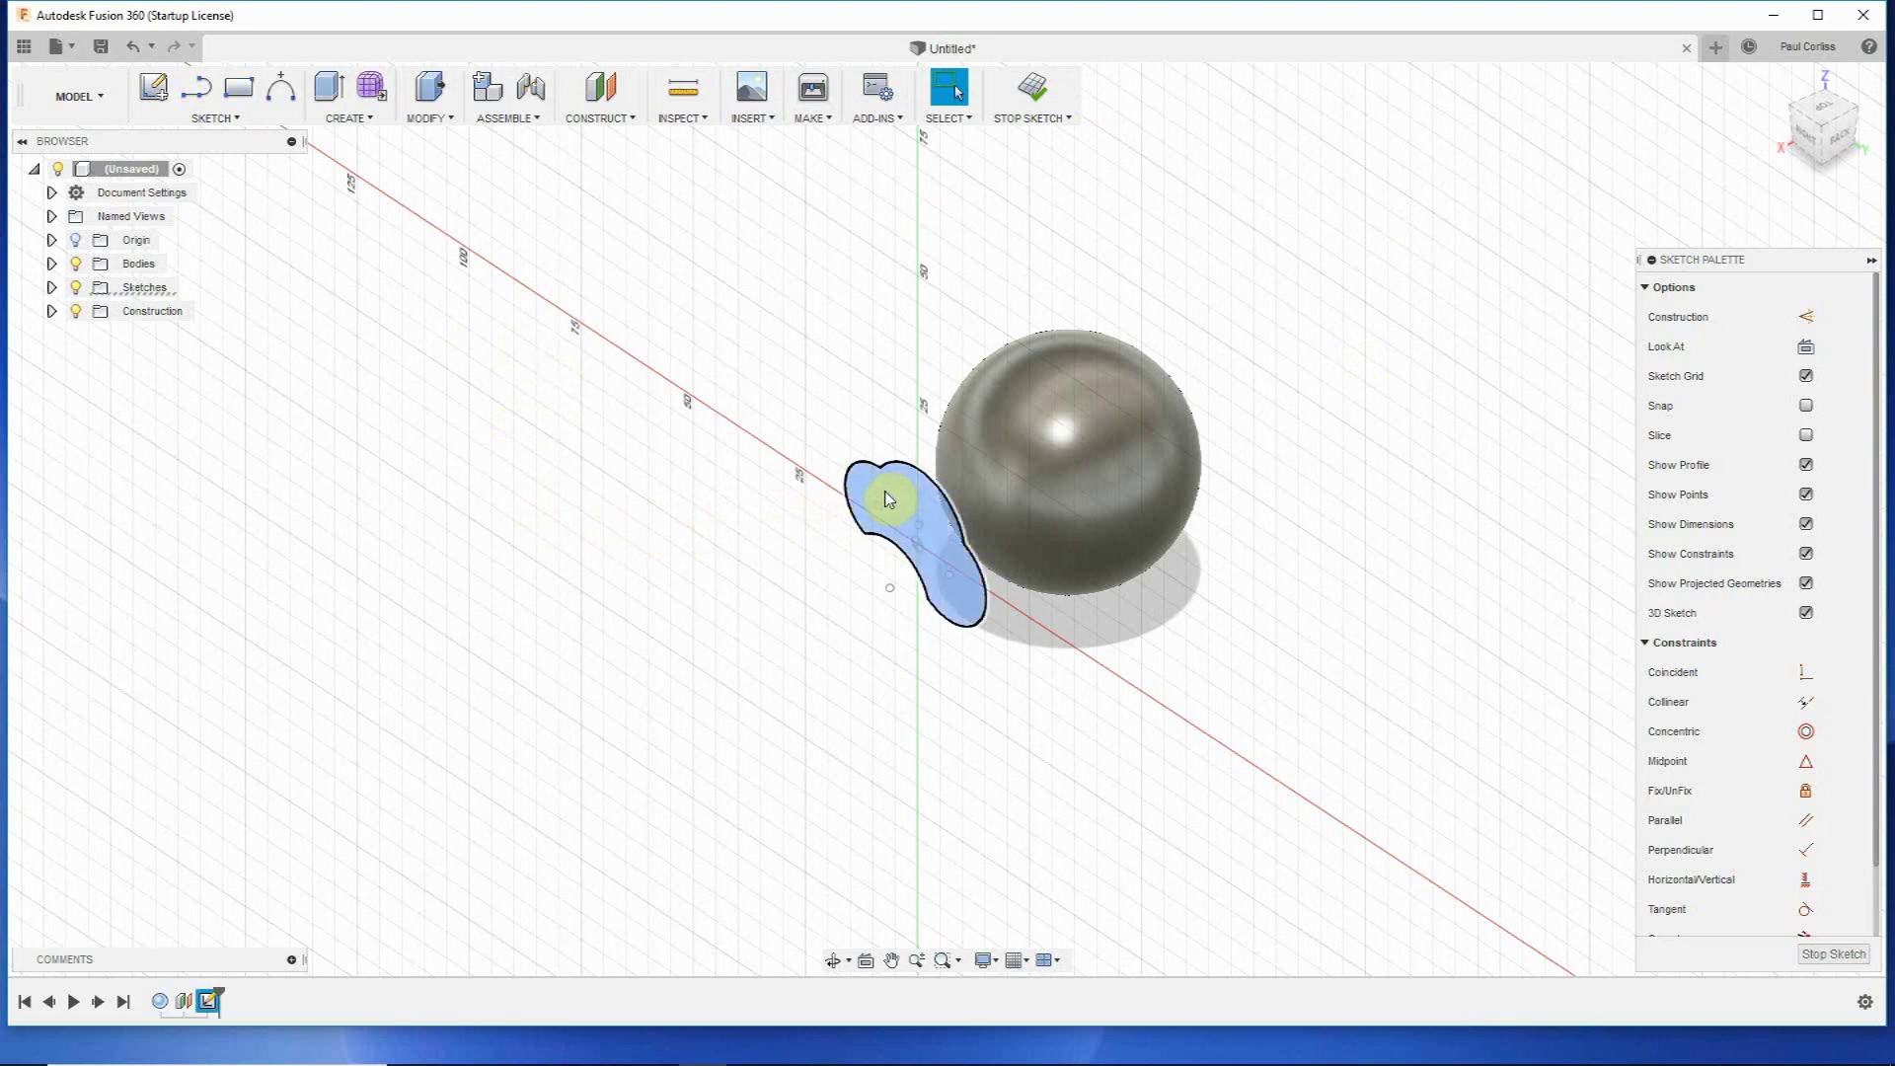
{"action": "right_click", "coordinate": [903, 493]}
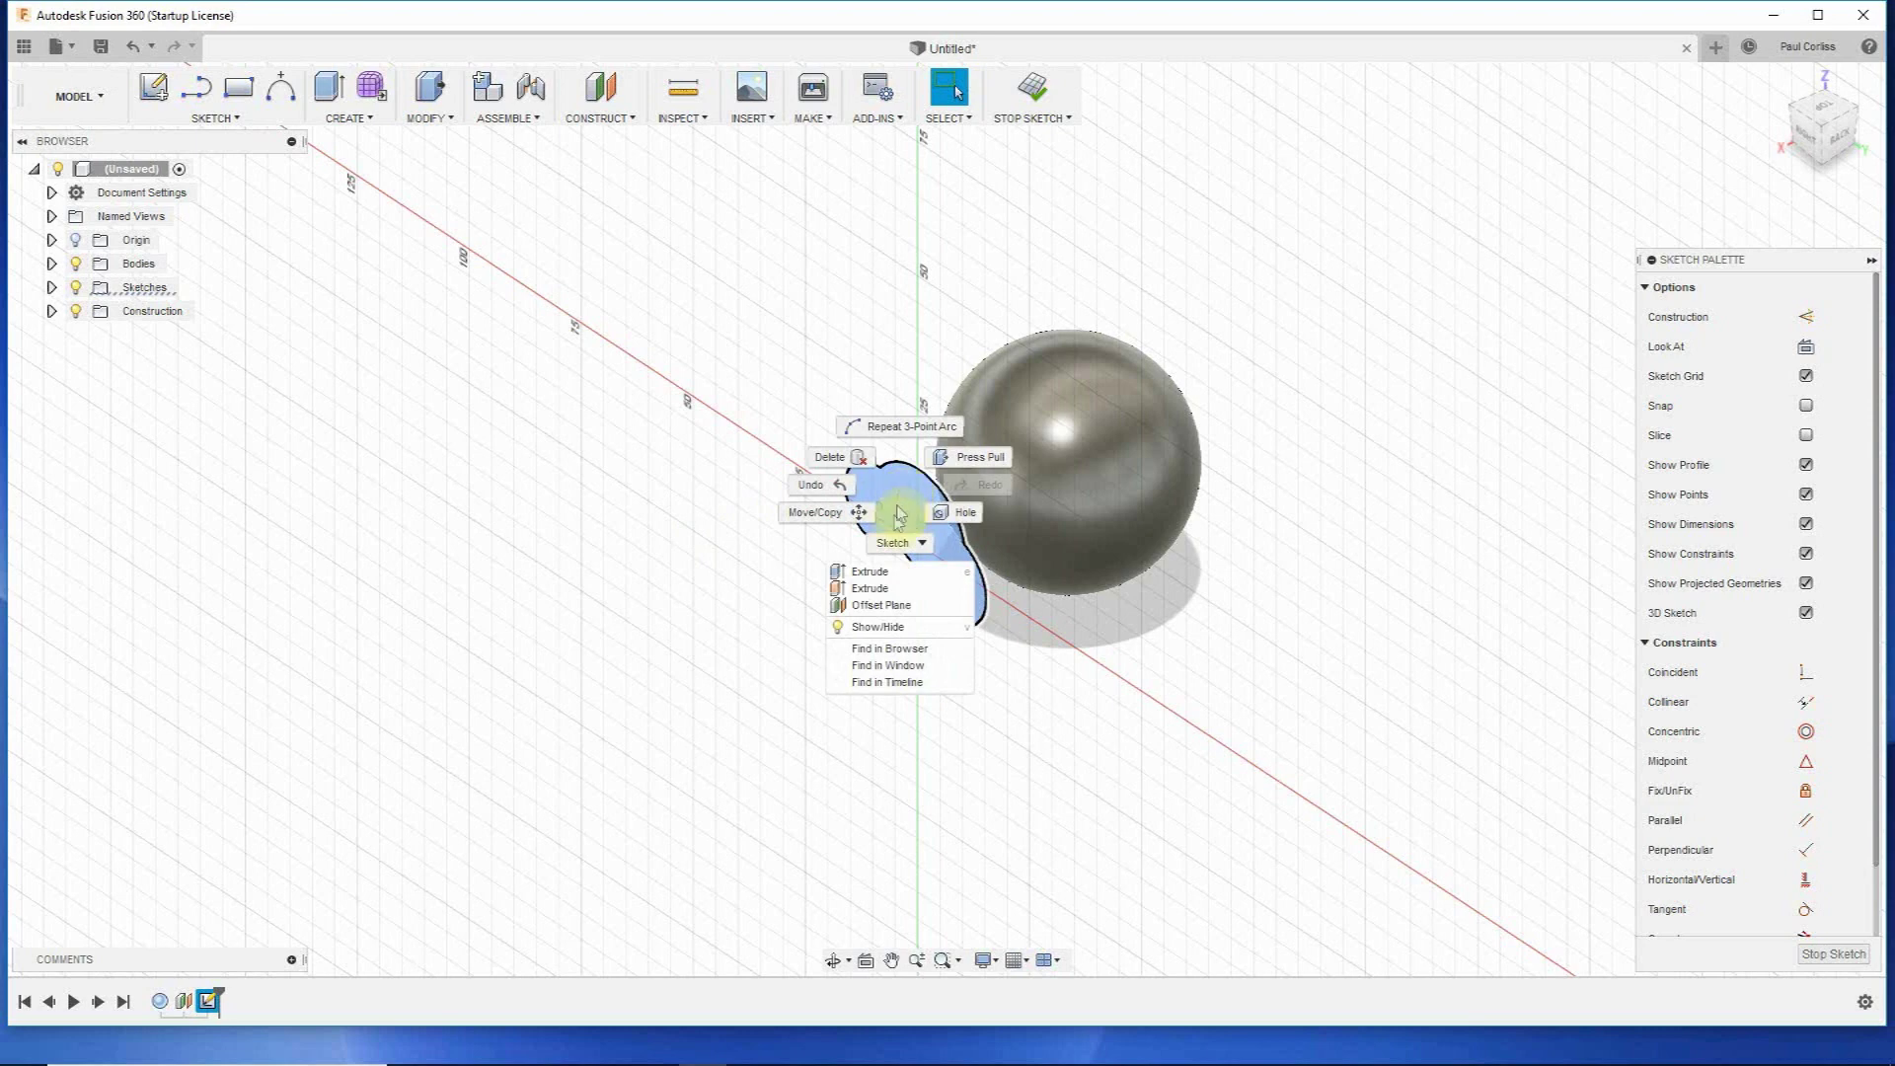
{"action": "left_click", "coordinate": [651, 620]}
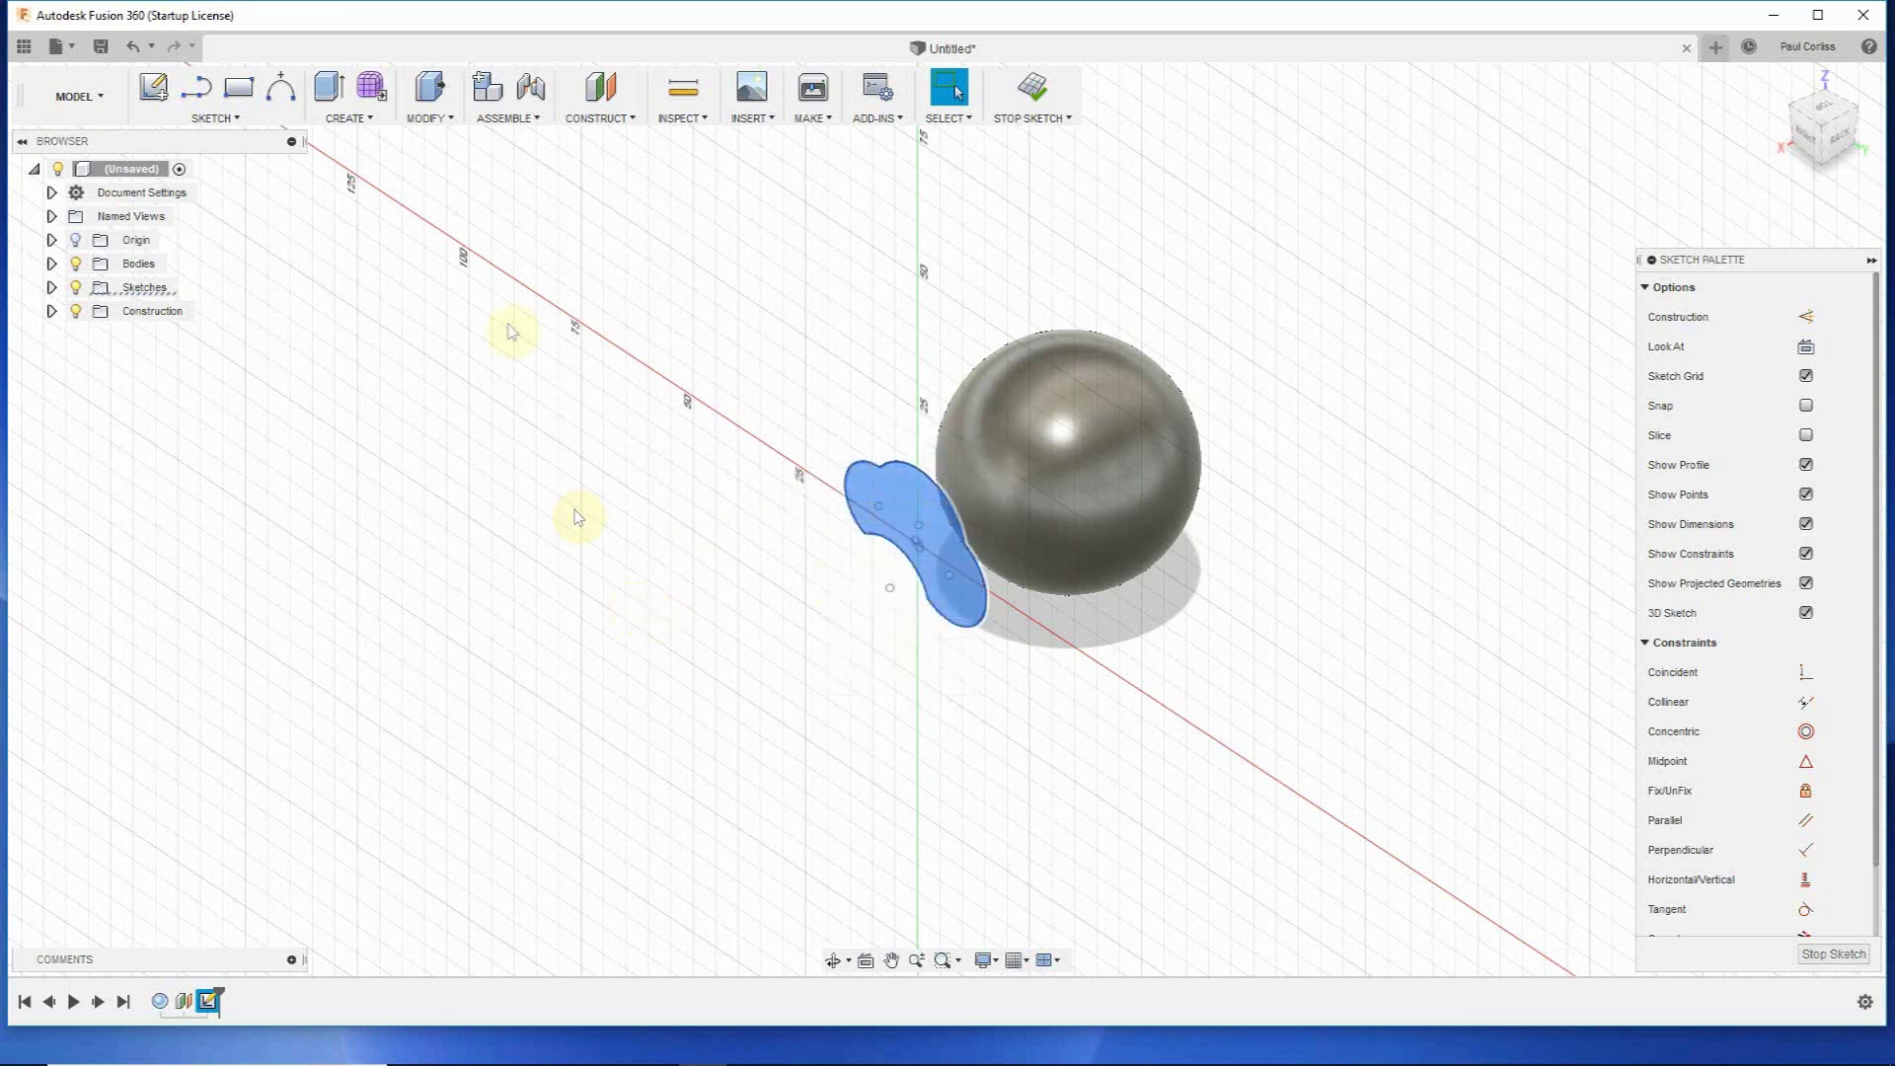
{"action": "left_click", "coordinate": [351, 118]}
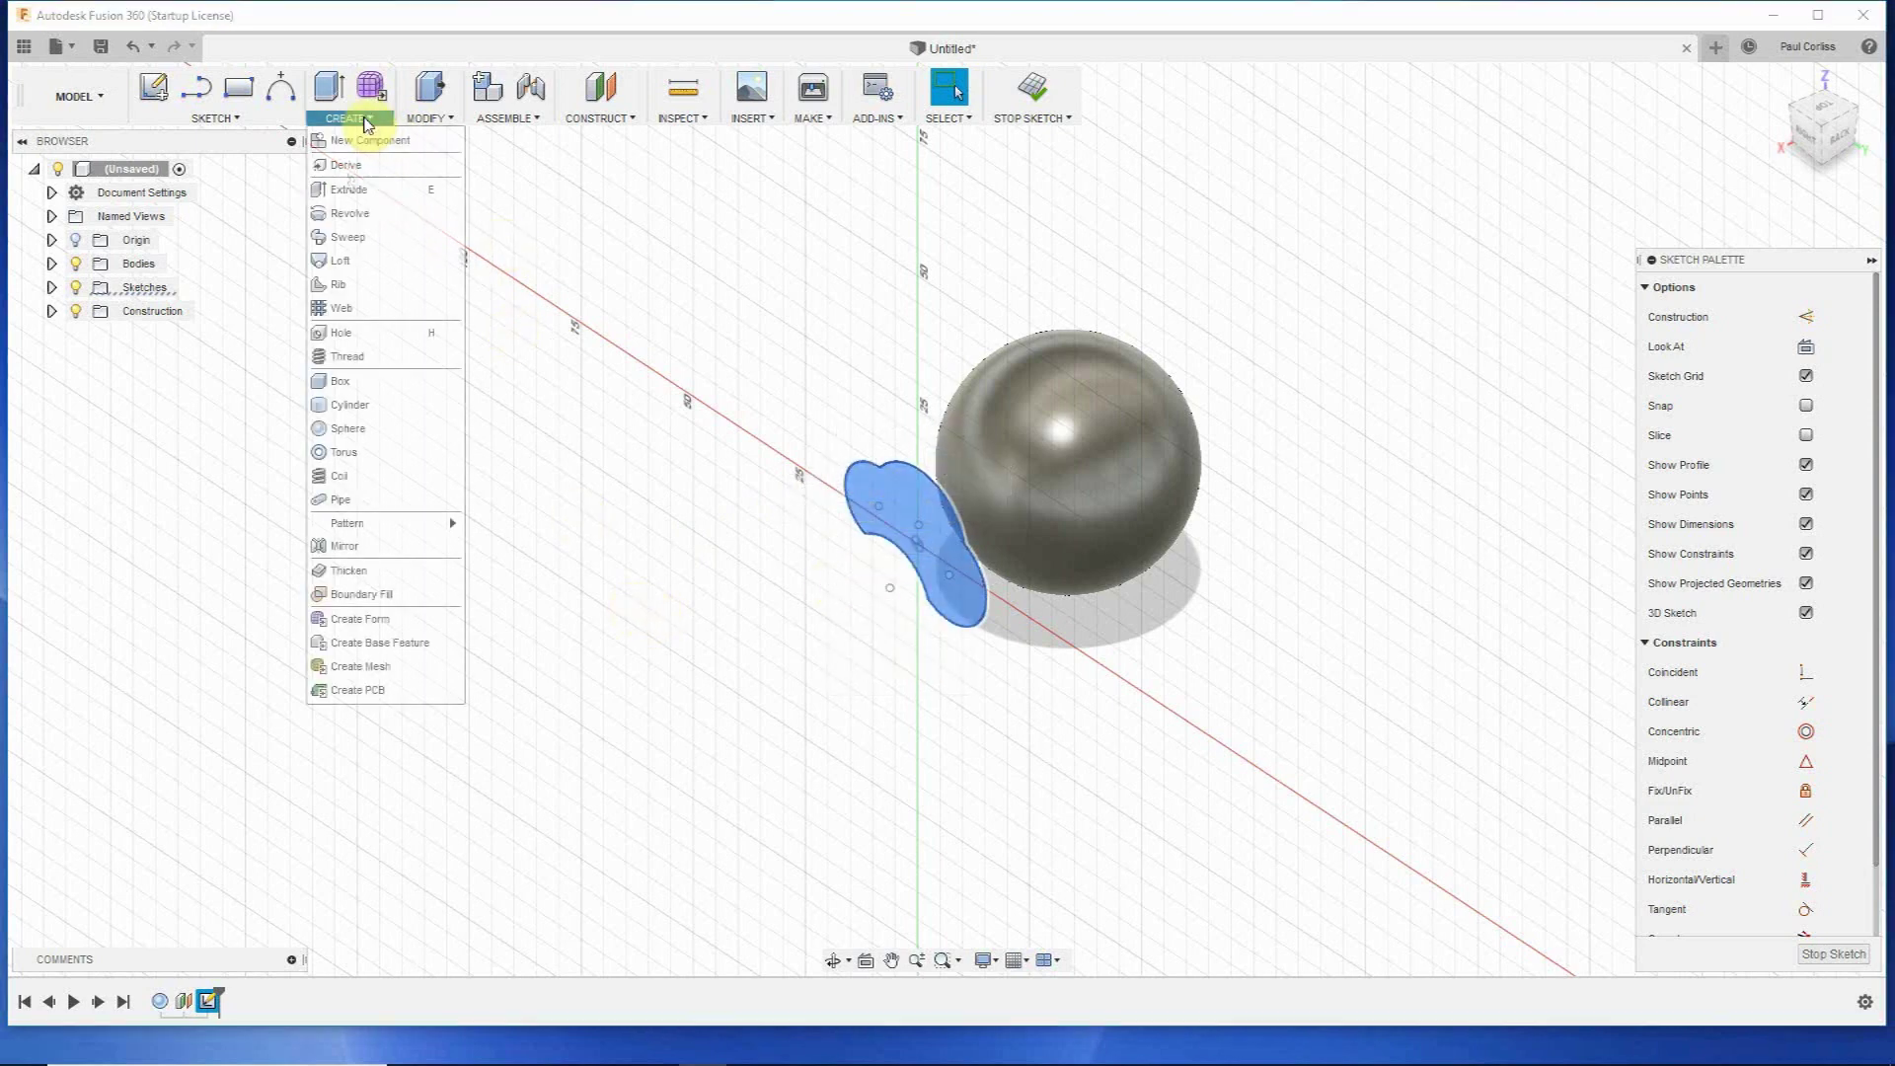
{"action": "left_click", "coordinate": [347, 198]}
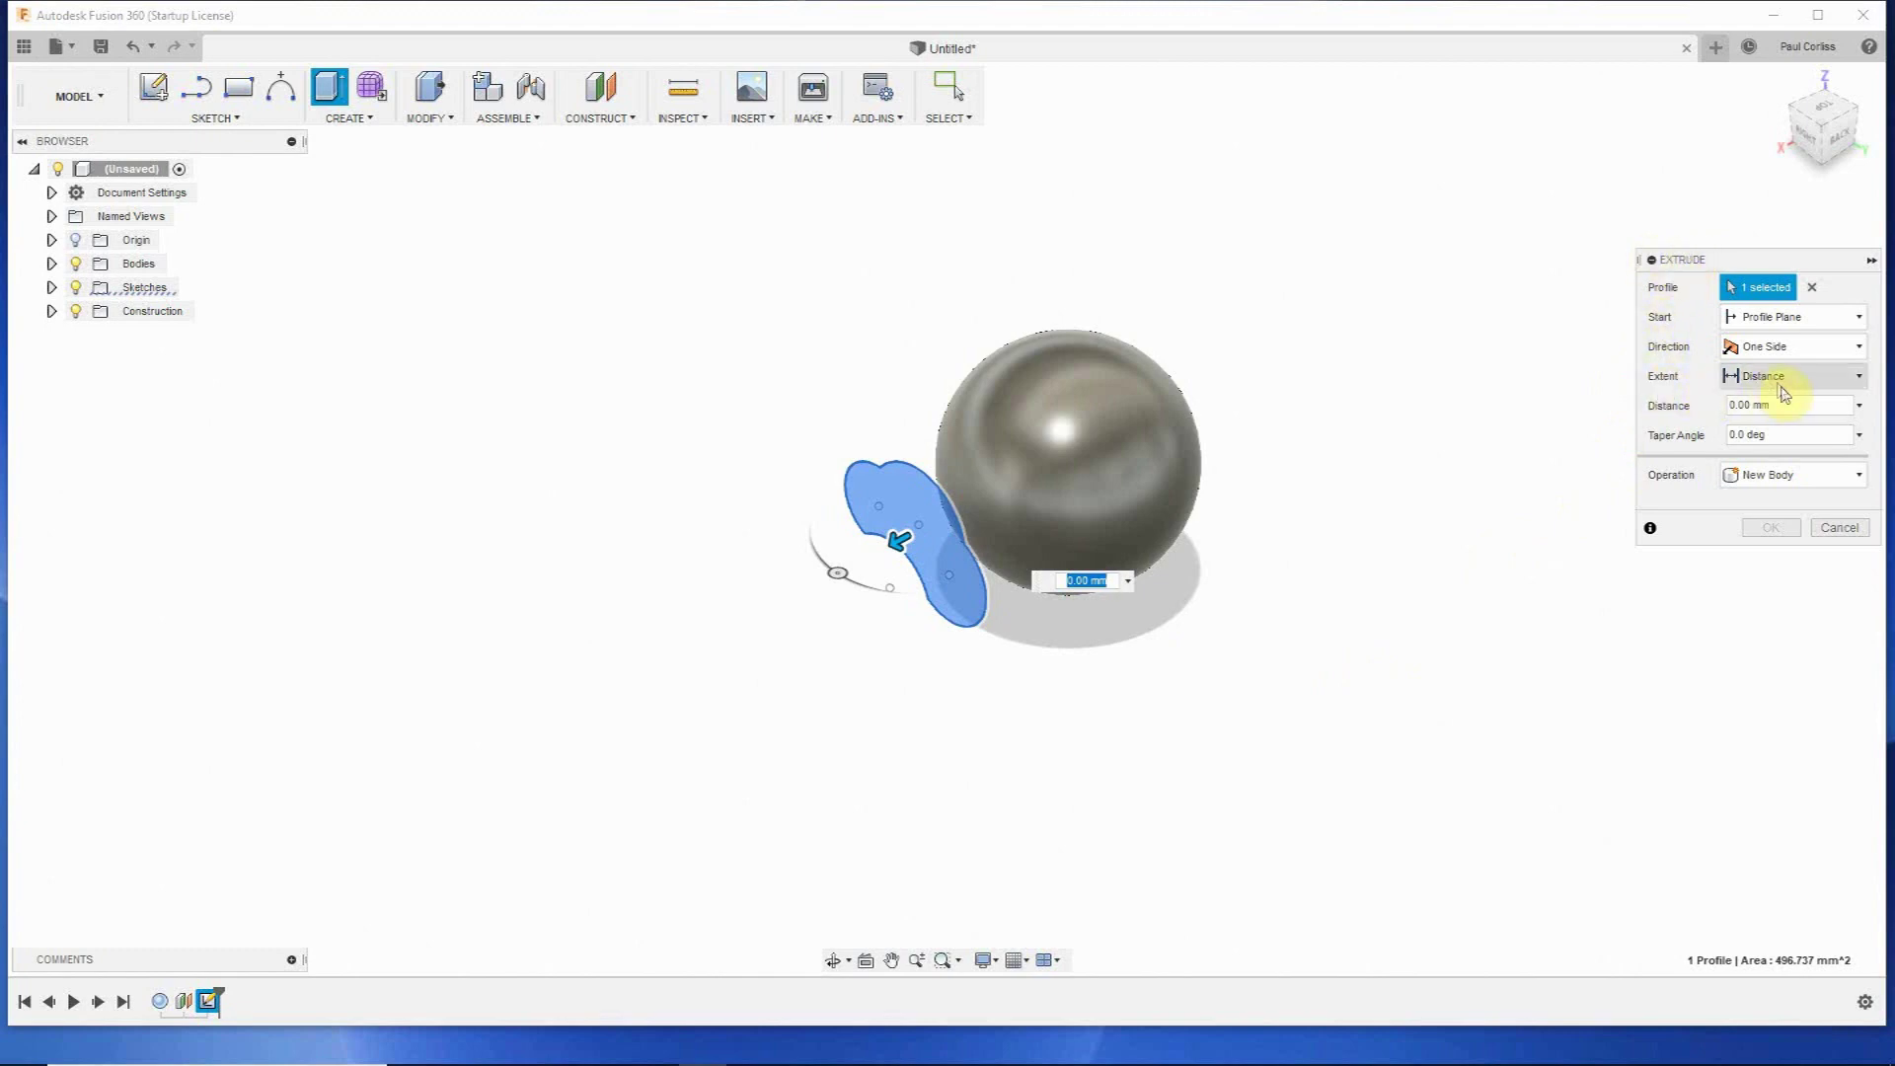
Extrude the profile To Object up to the sphere as a New Body.
{"action": "left_click", "coordinate": [1859, 383]}
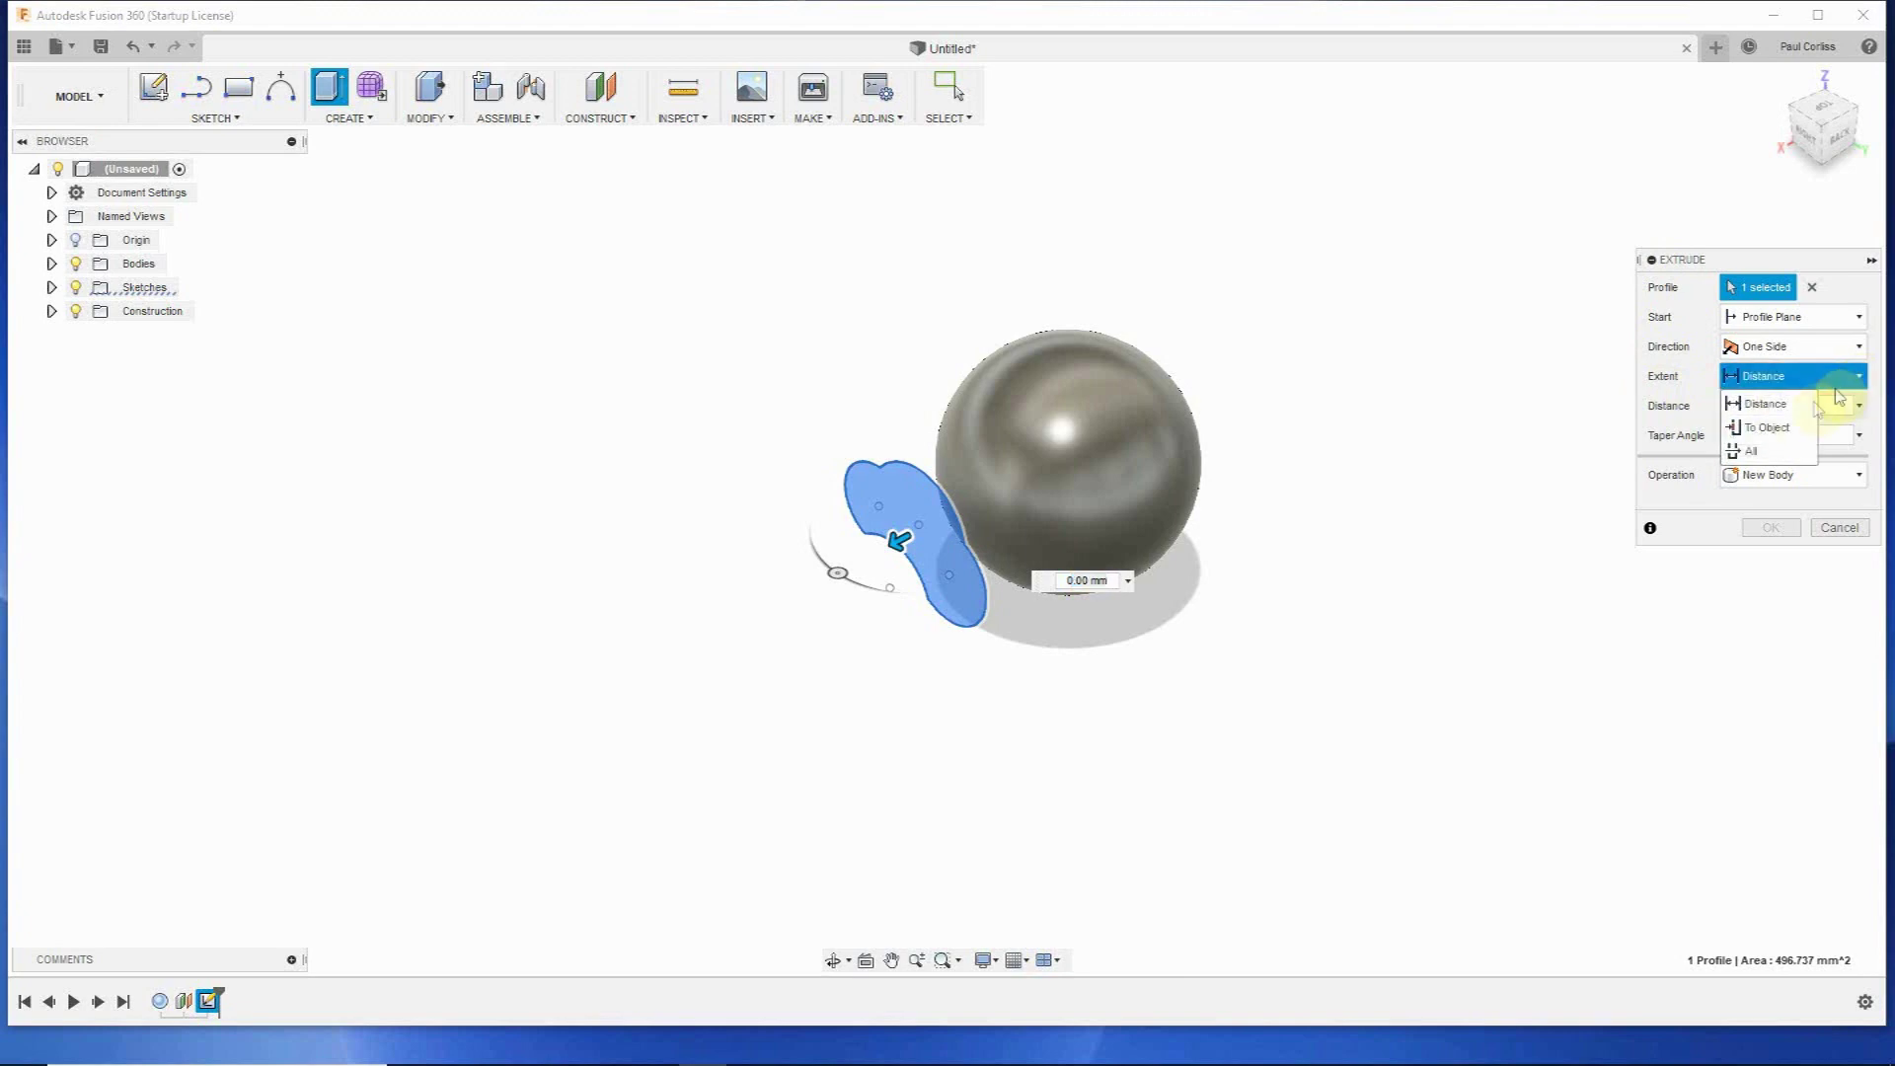
{"action": "left_click", "coordinate": [1773, 430]}
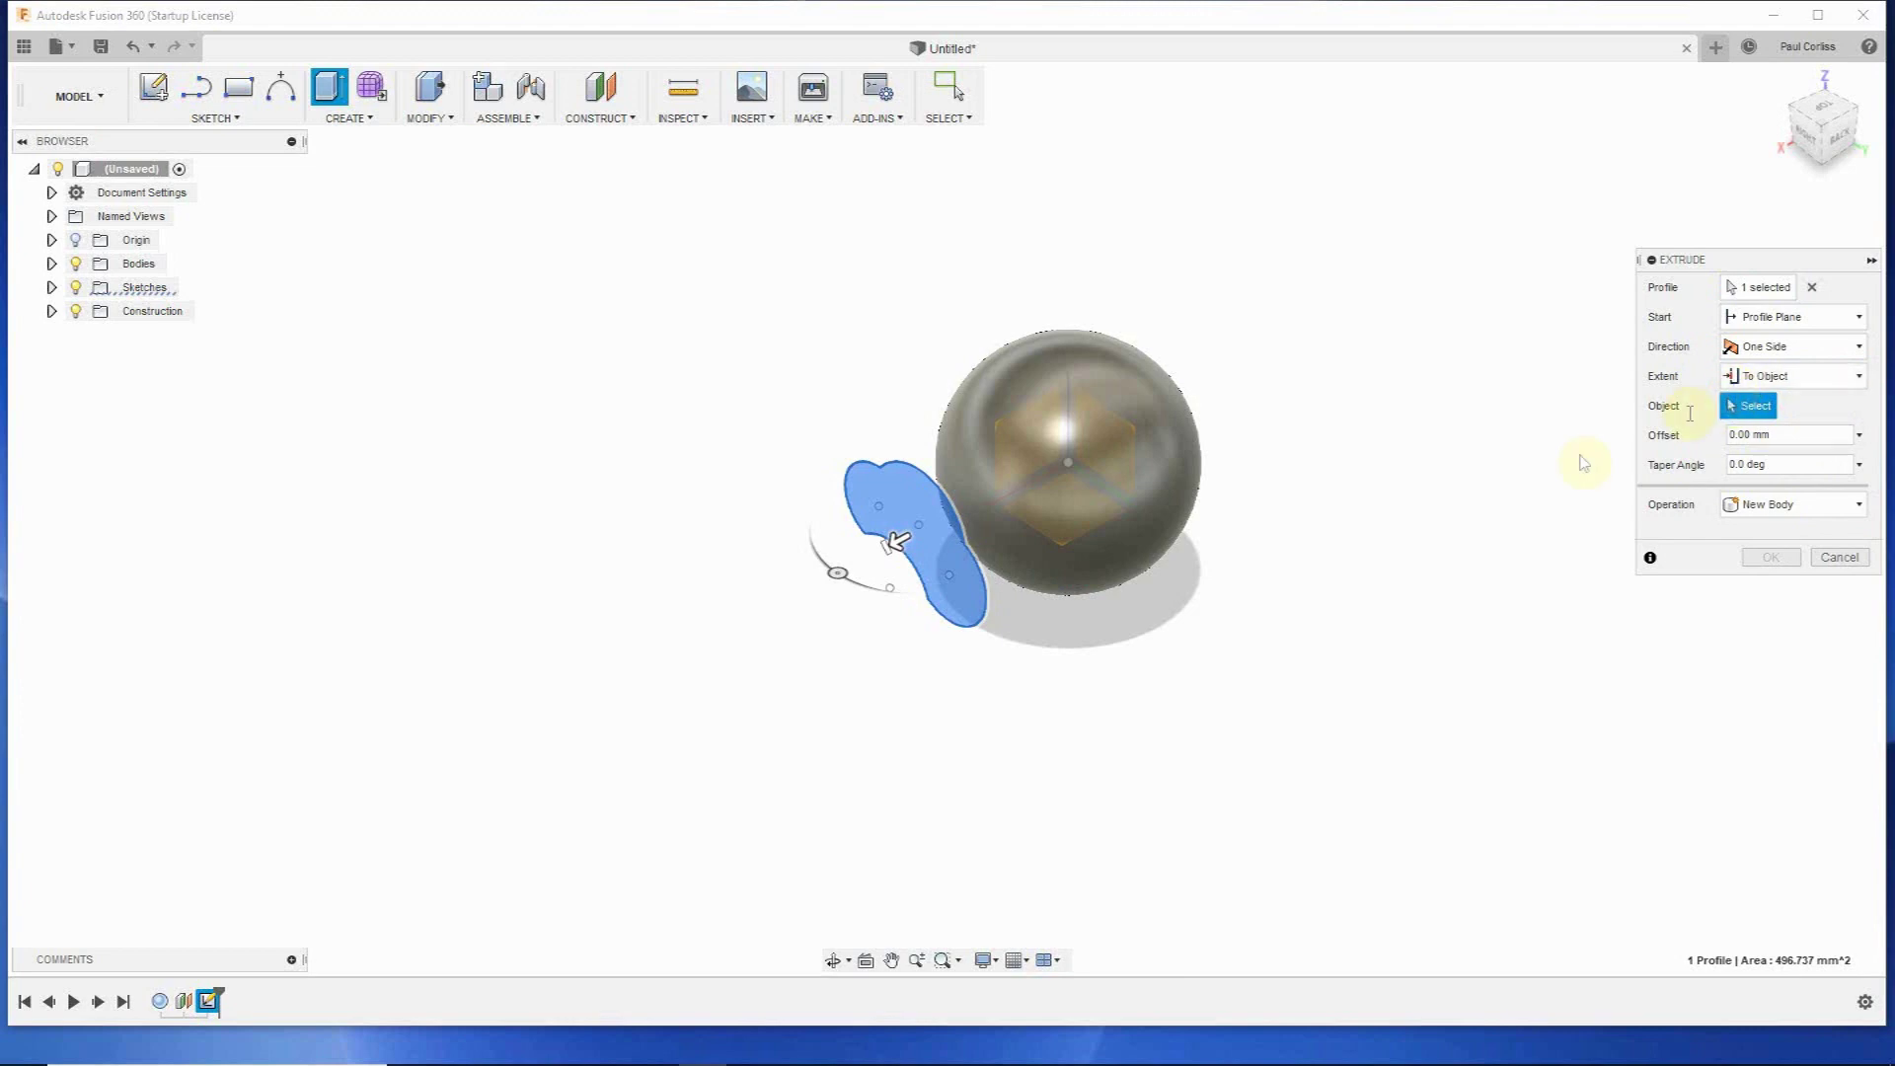
{"action": "left_click", "coordinate": [1123, 565]}
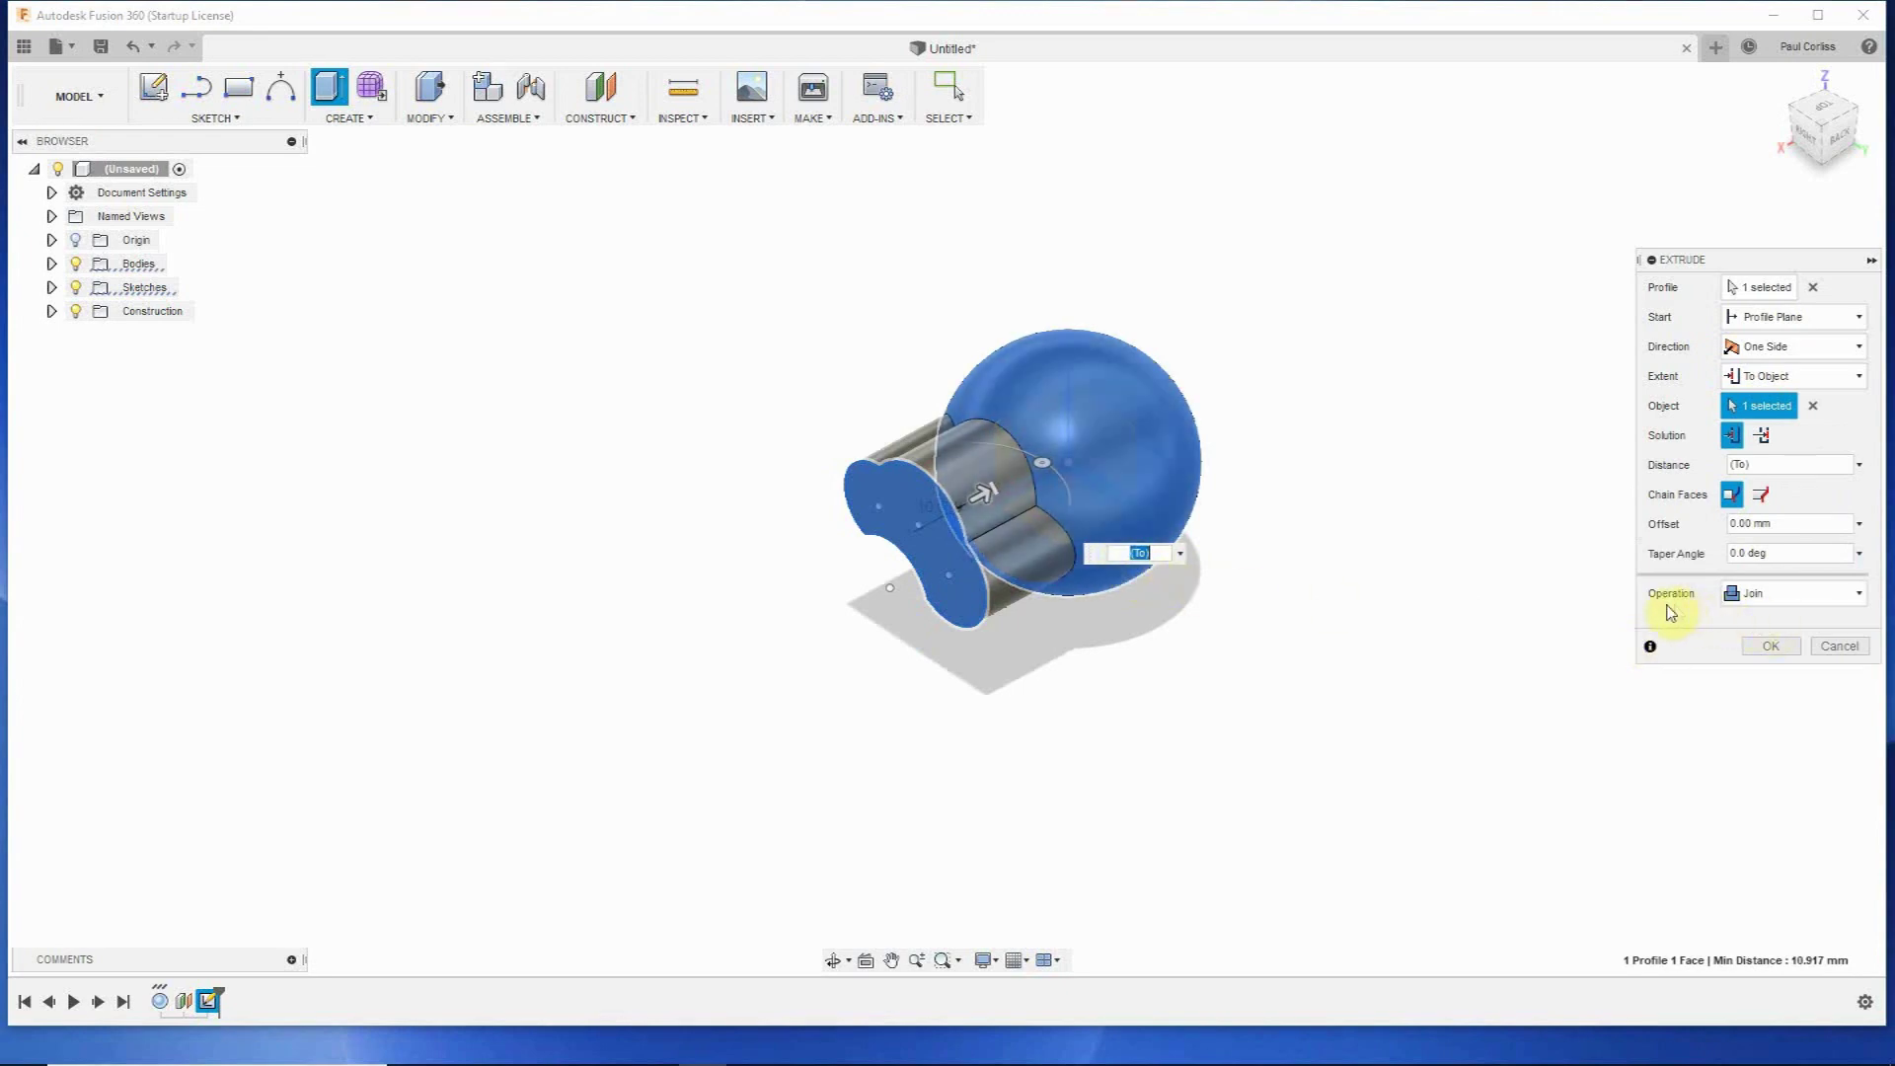
{"action": "left_click", "coordinate": [1860, 597]}
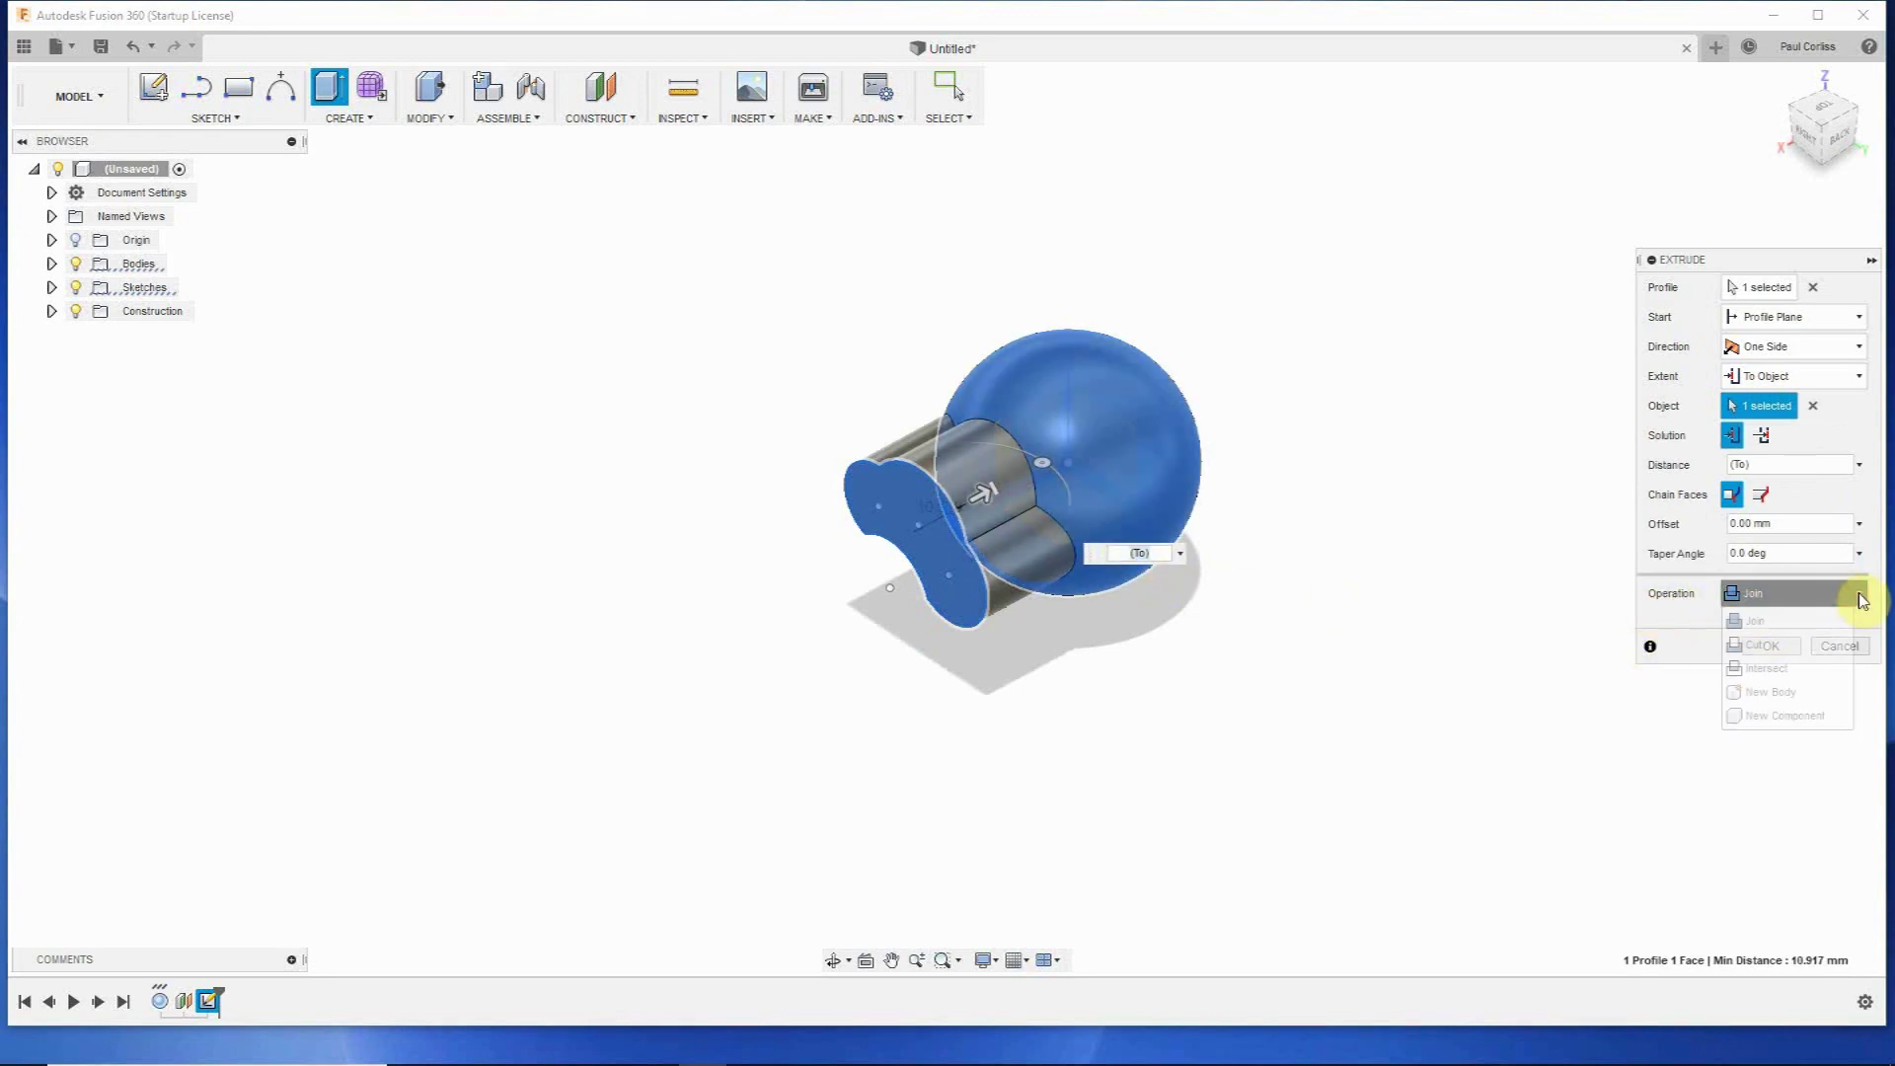
{"action": "left_click", "coordinate": [1770, 696]}
{"action": "key", "text": "Return"}
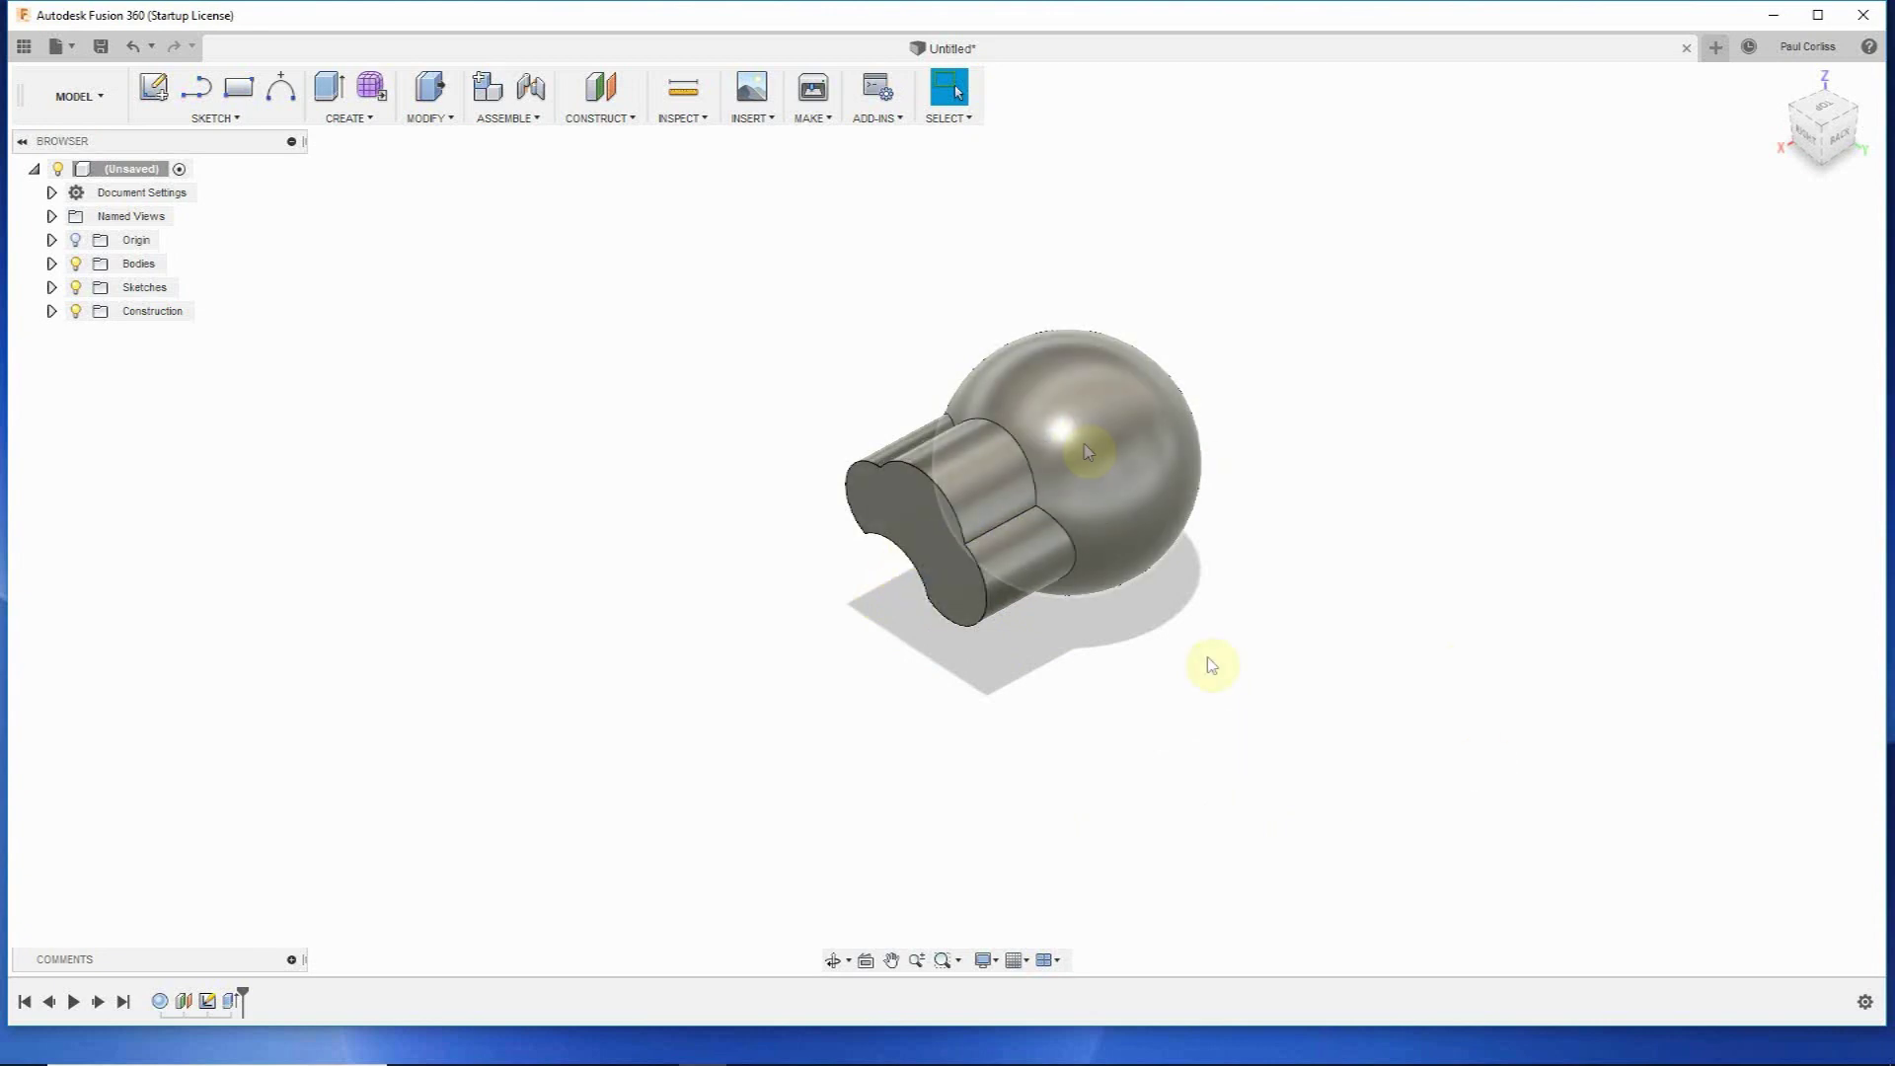
Orbit the view and window-select the extruded arc body.
{"action": "left_click", "coordinate": [834, 962]}
{"action": "mouse_move", "coordinate": [1096, 757]}
{"action": "left_mouse_down"}
{"action": "mouse_move", "coordinate": [1057, 761]}
{"action": "mouse_move", "coordinate": [1070, 736]}
{"action": "mouse_move", "coordinate": [1049, 736]}
{"action": "mouse_move", "coordinate": [1044, 785]}
{"action": "left_mouse_up"}
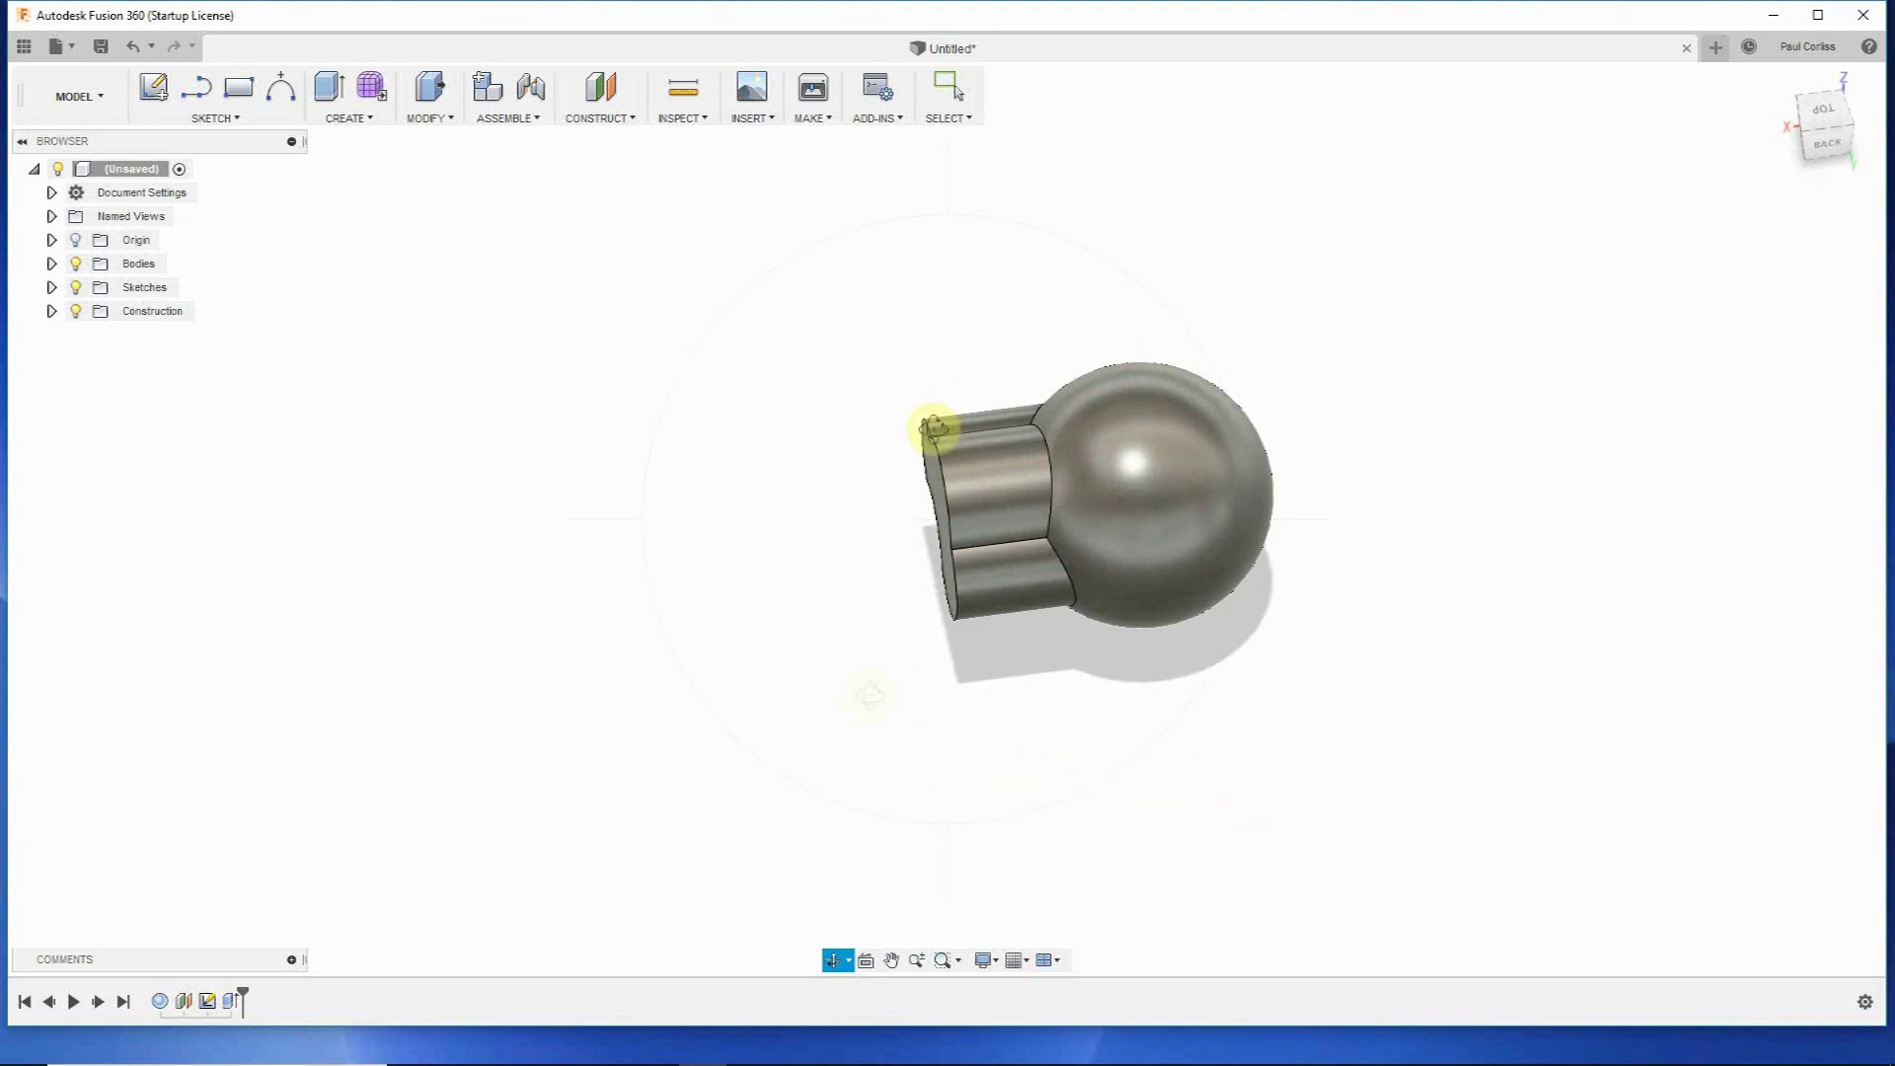
{"action": "key", "text": "Escape"}
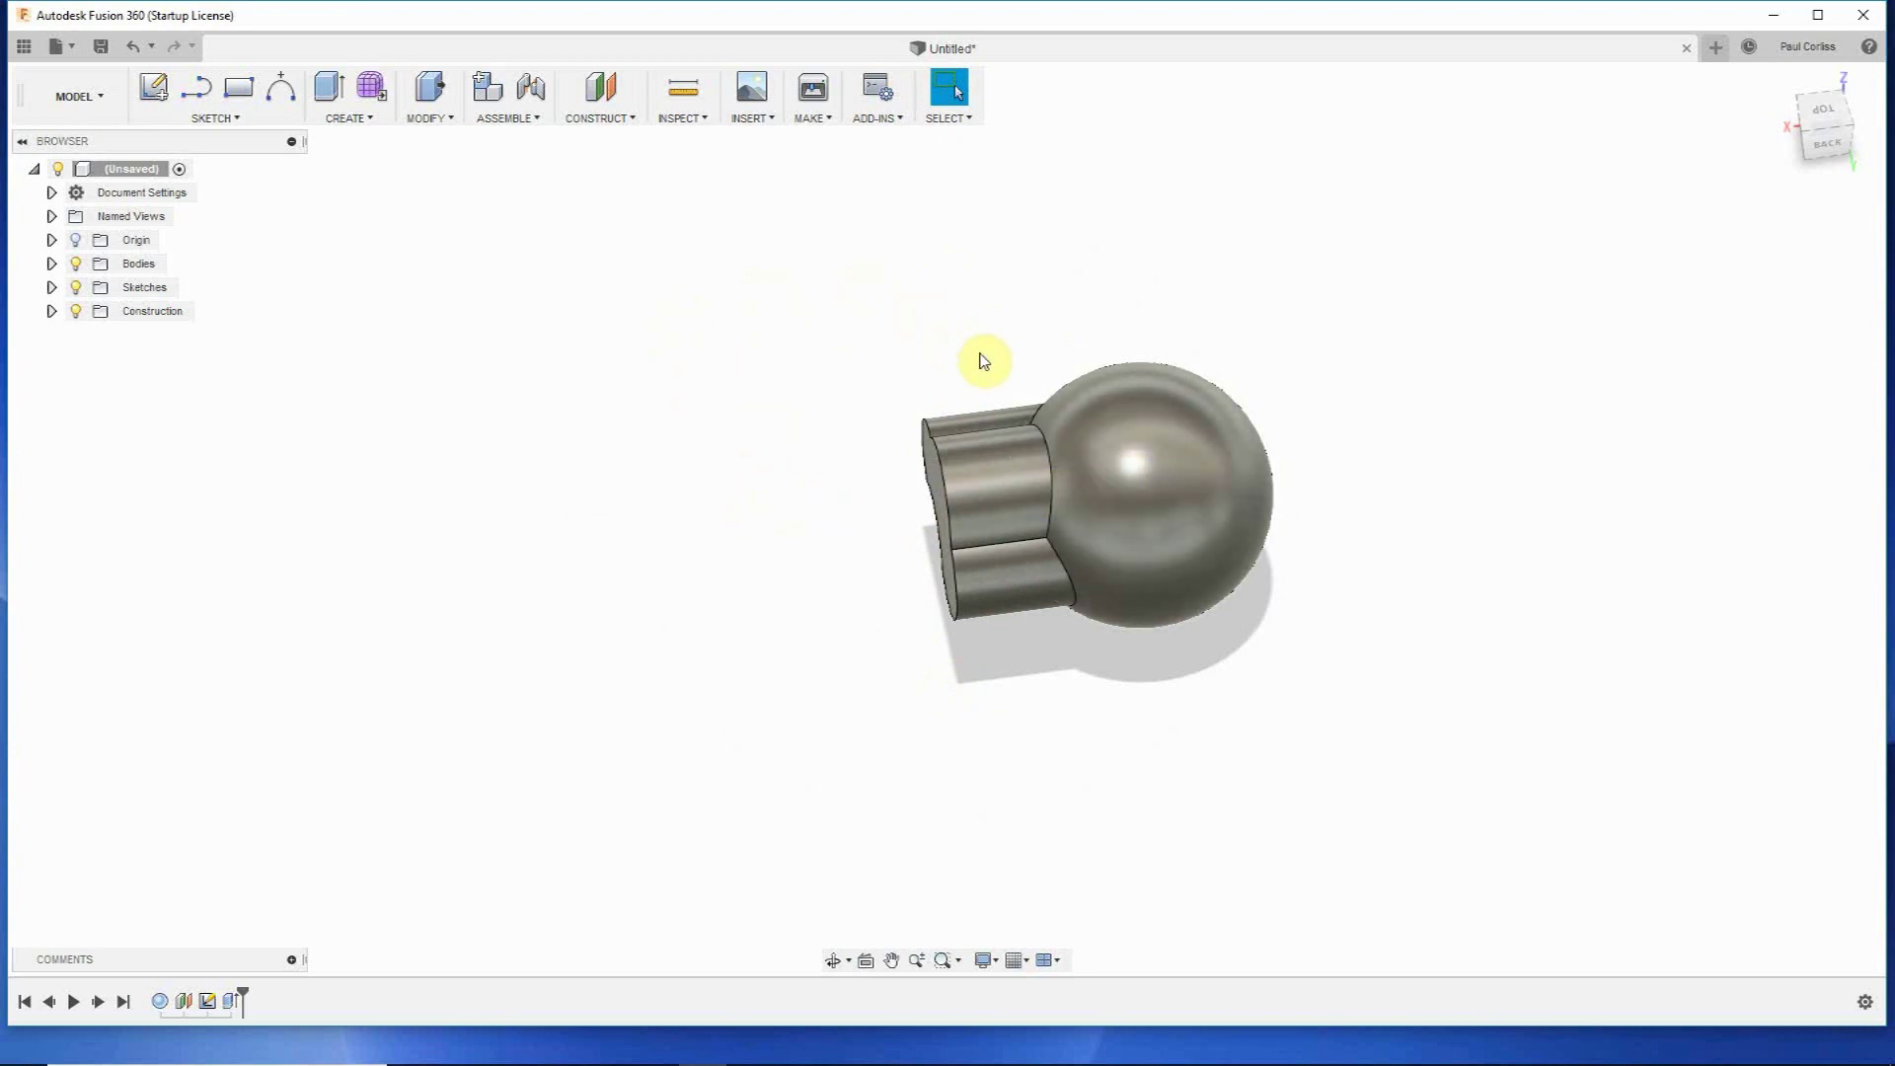
{"action": "left_click_drag", "start_coordinate": [980, 352], "coordinate": [888, 758]}
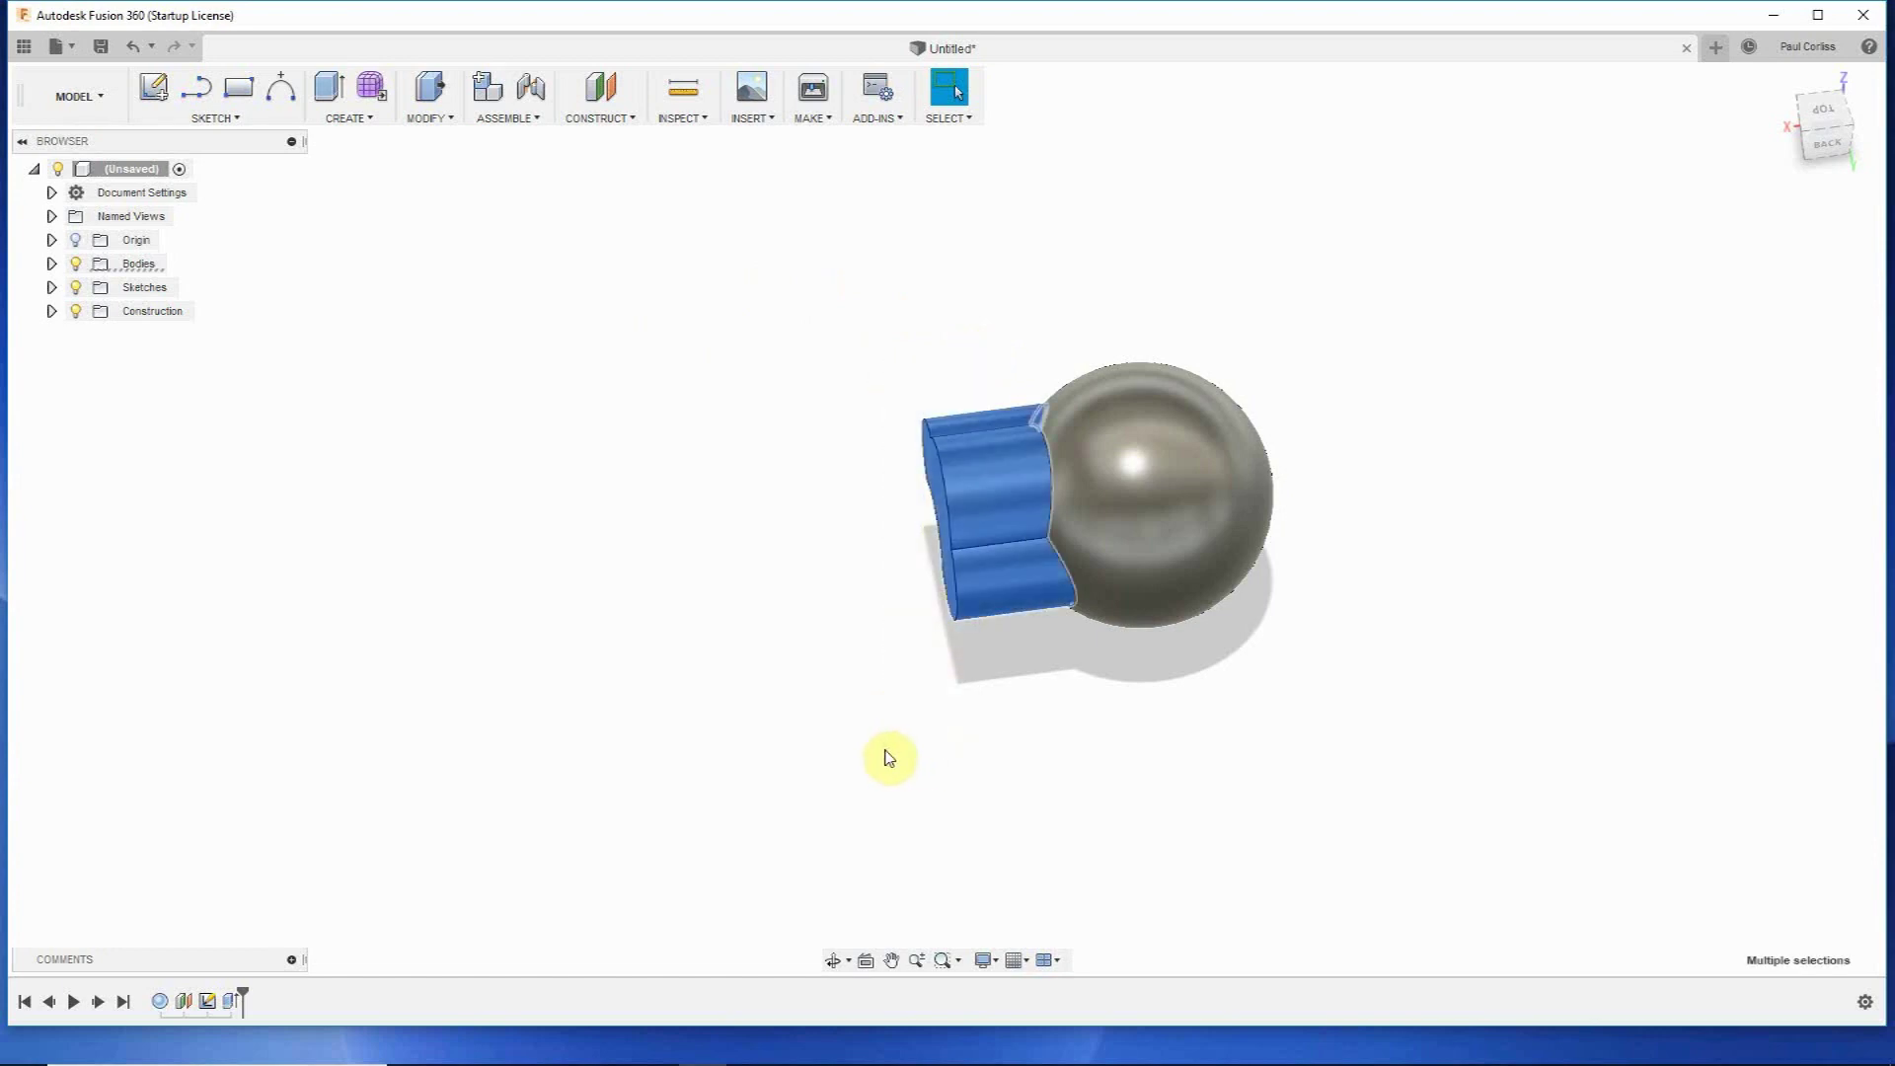
Move the arc body by 0.104 mm in Y and -1.799 mm in Z.
{"action": "right_click", "coordinate": [934, 471]}
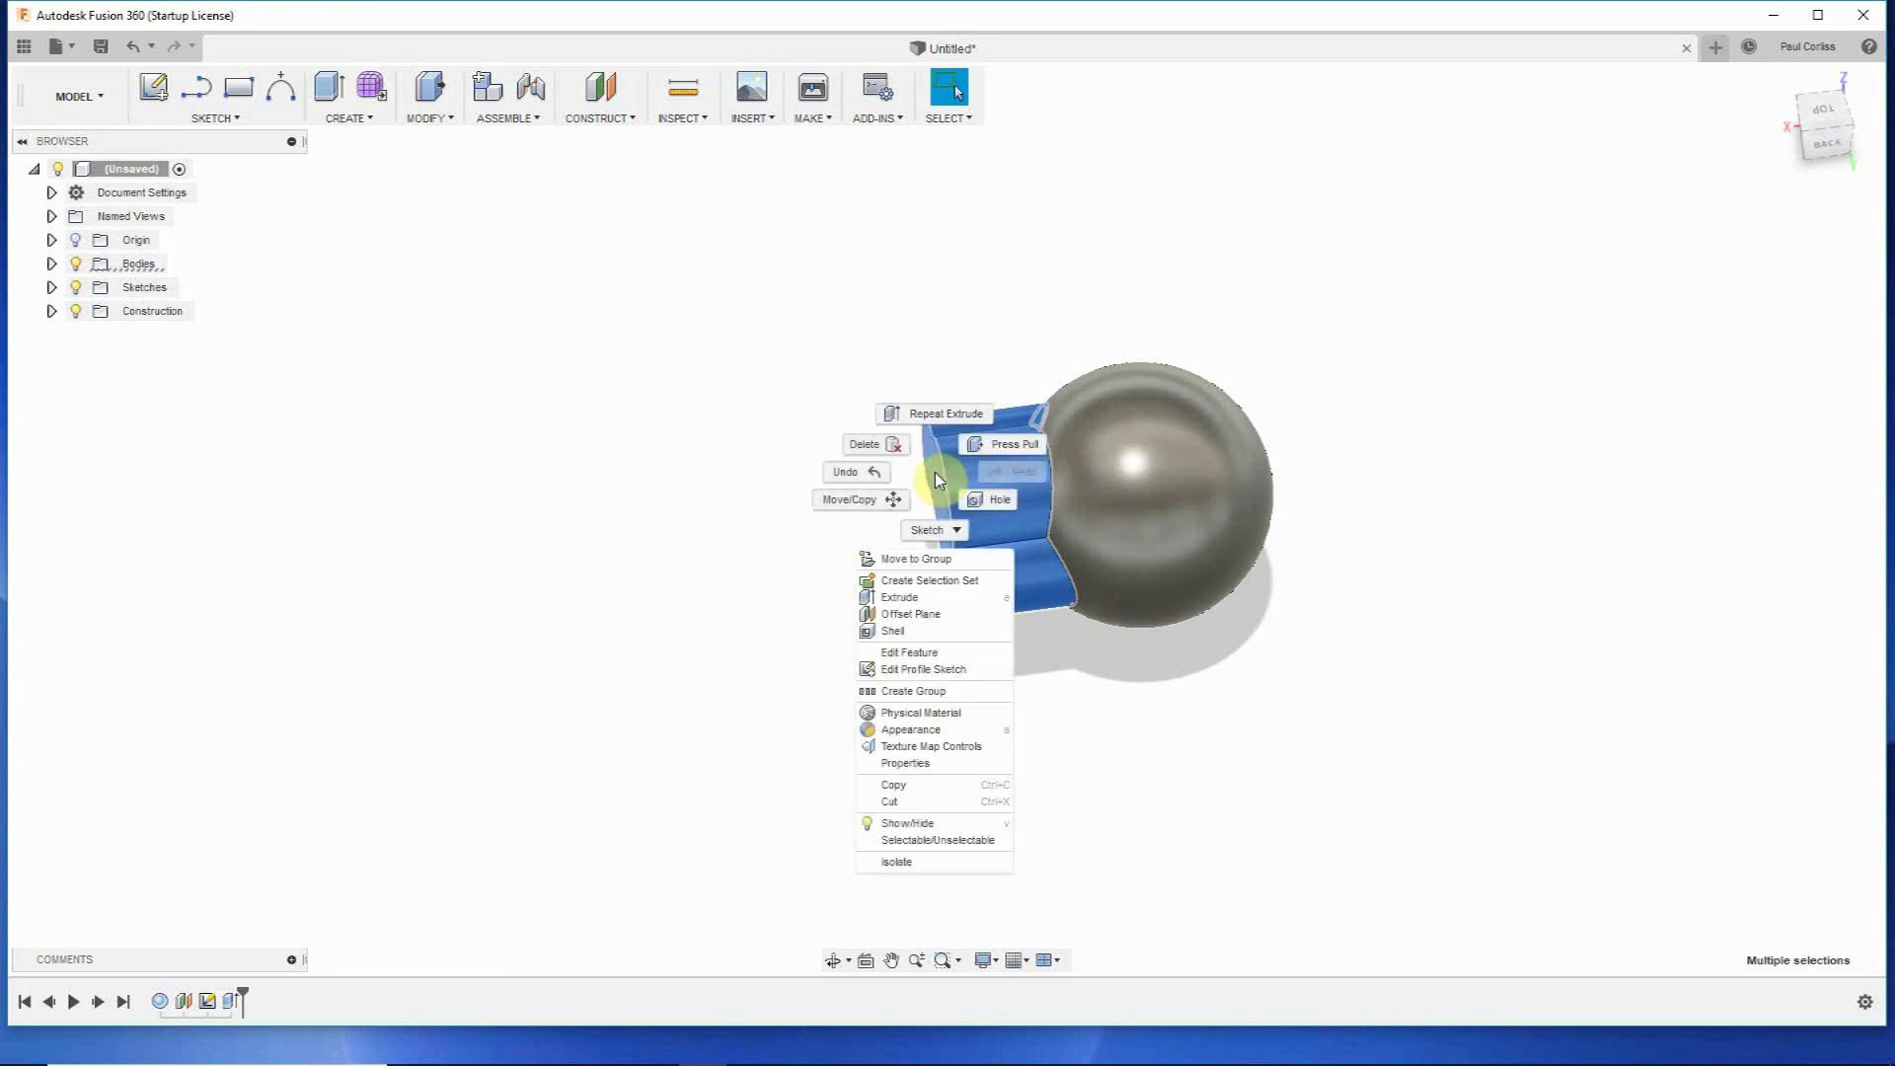
{"action": "left_click", "coordinate": [861, 507]}
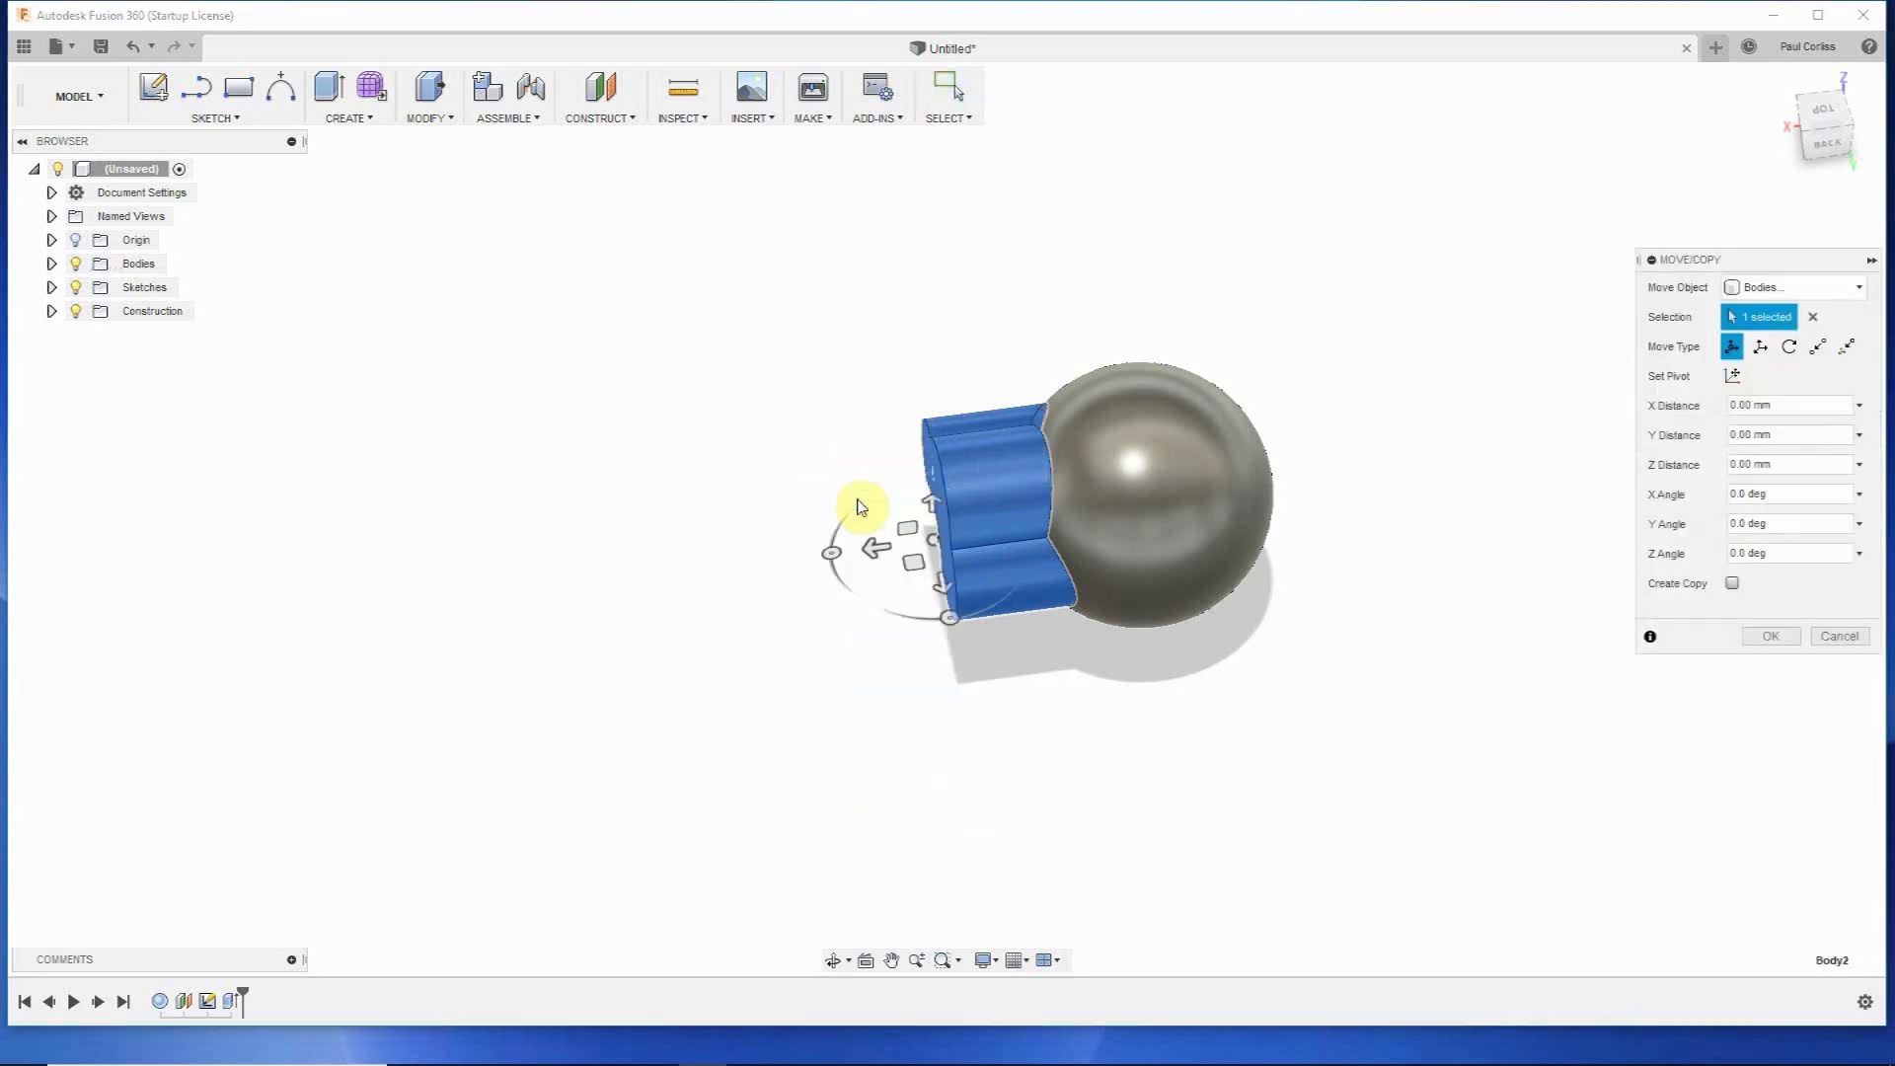
{"action": "left_click", "coordinate": [912, 530]}
{"action": "left_click_drag", "start_coordinate": [911, 530], "coordinate": [923, 528]}
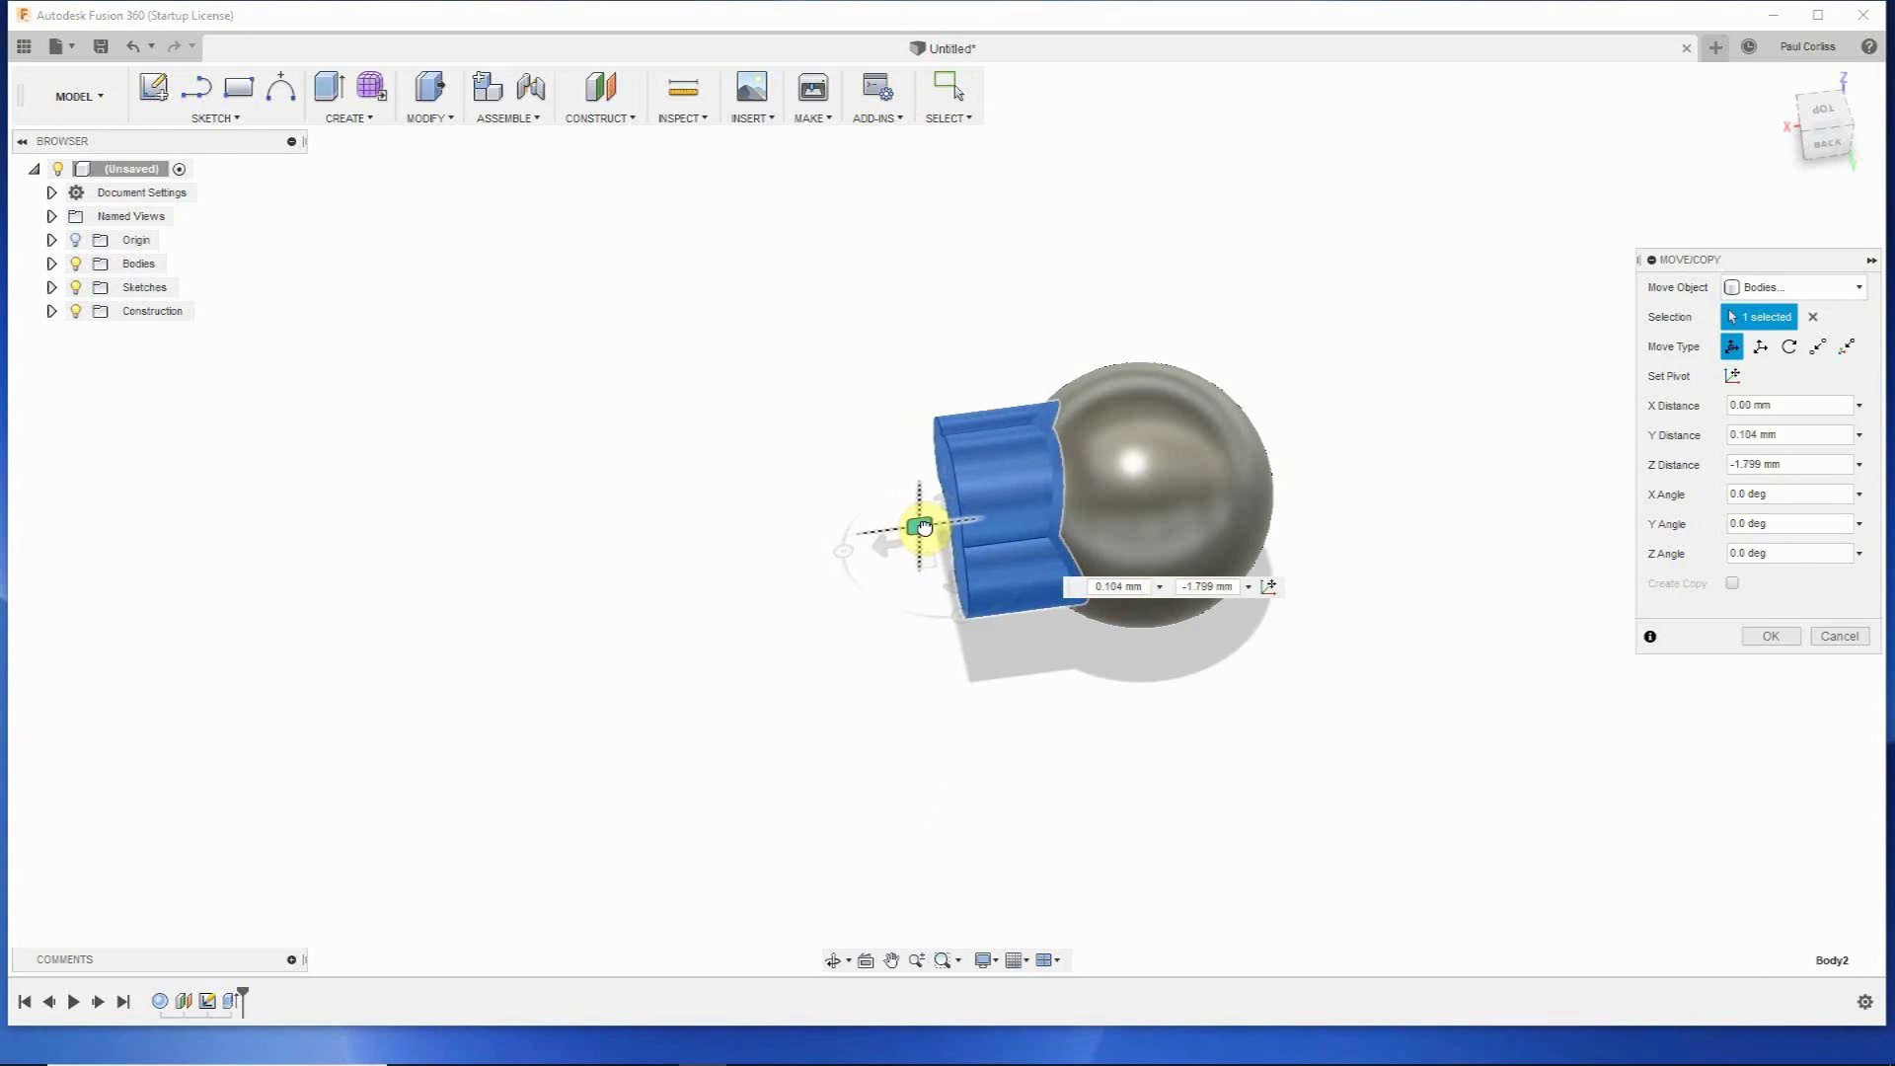
{"action": "left_click_drag", "start_coordinate": [924, 528], "coordinate": [918, 529]}
{"action": "left_click", "coordinate": [1767, 638]}
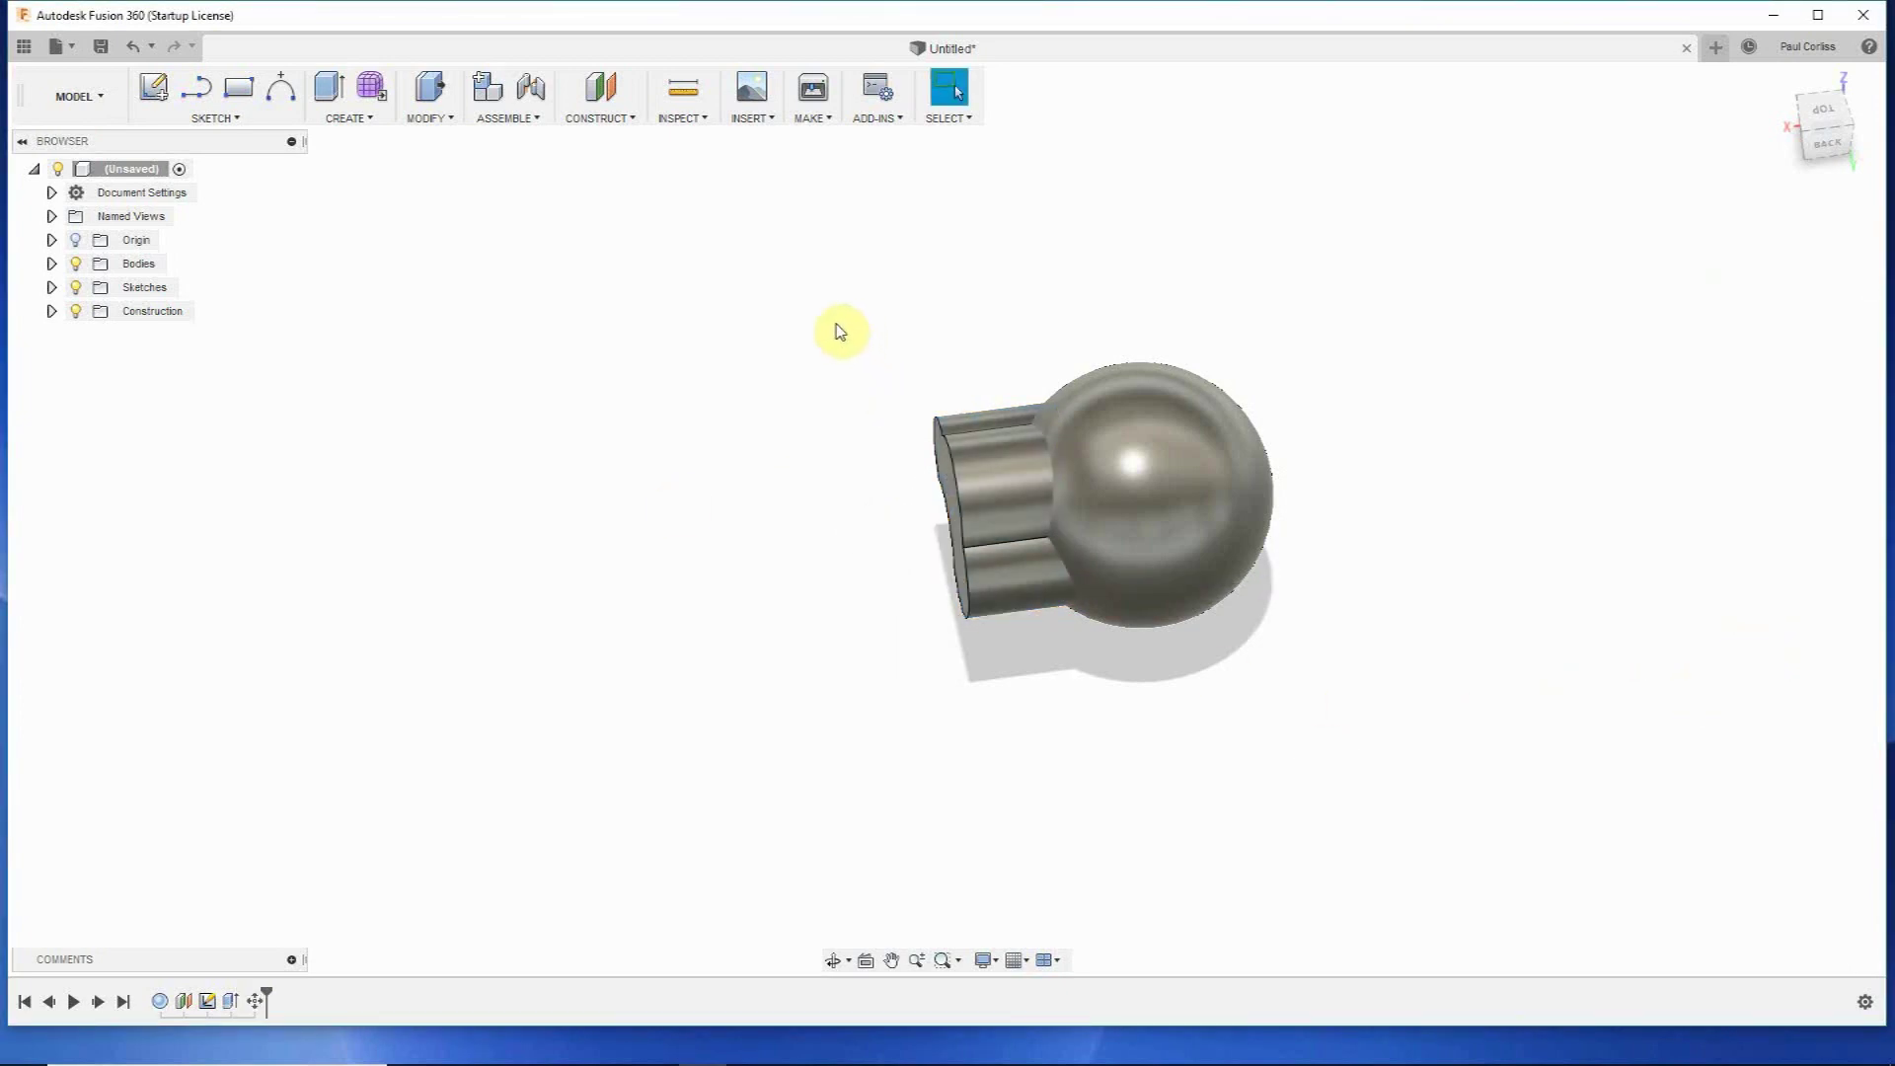
Combine with Cut, using the sphere as target and the arc body as tool.
{"action": "left_click", "coordinate": [427, 120]}
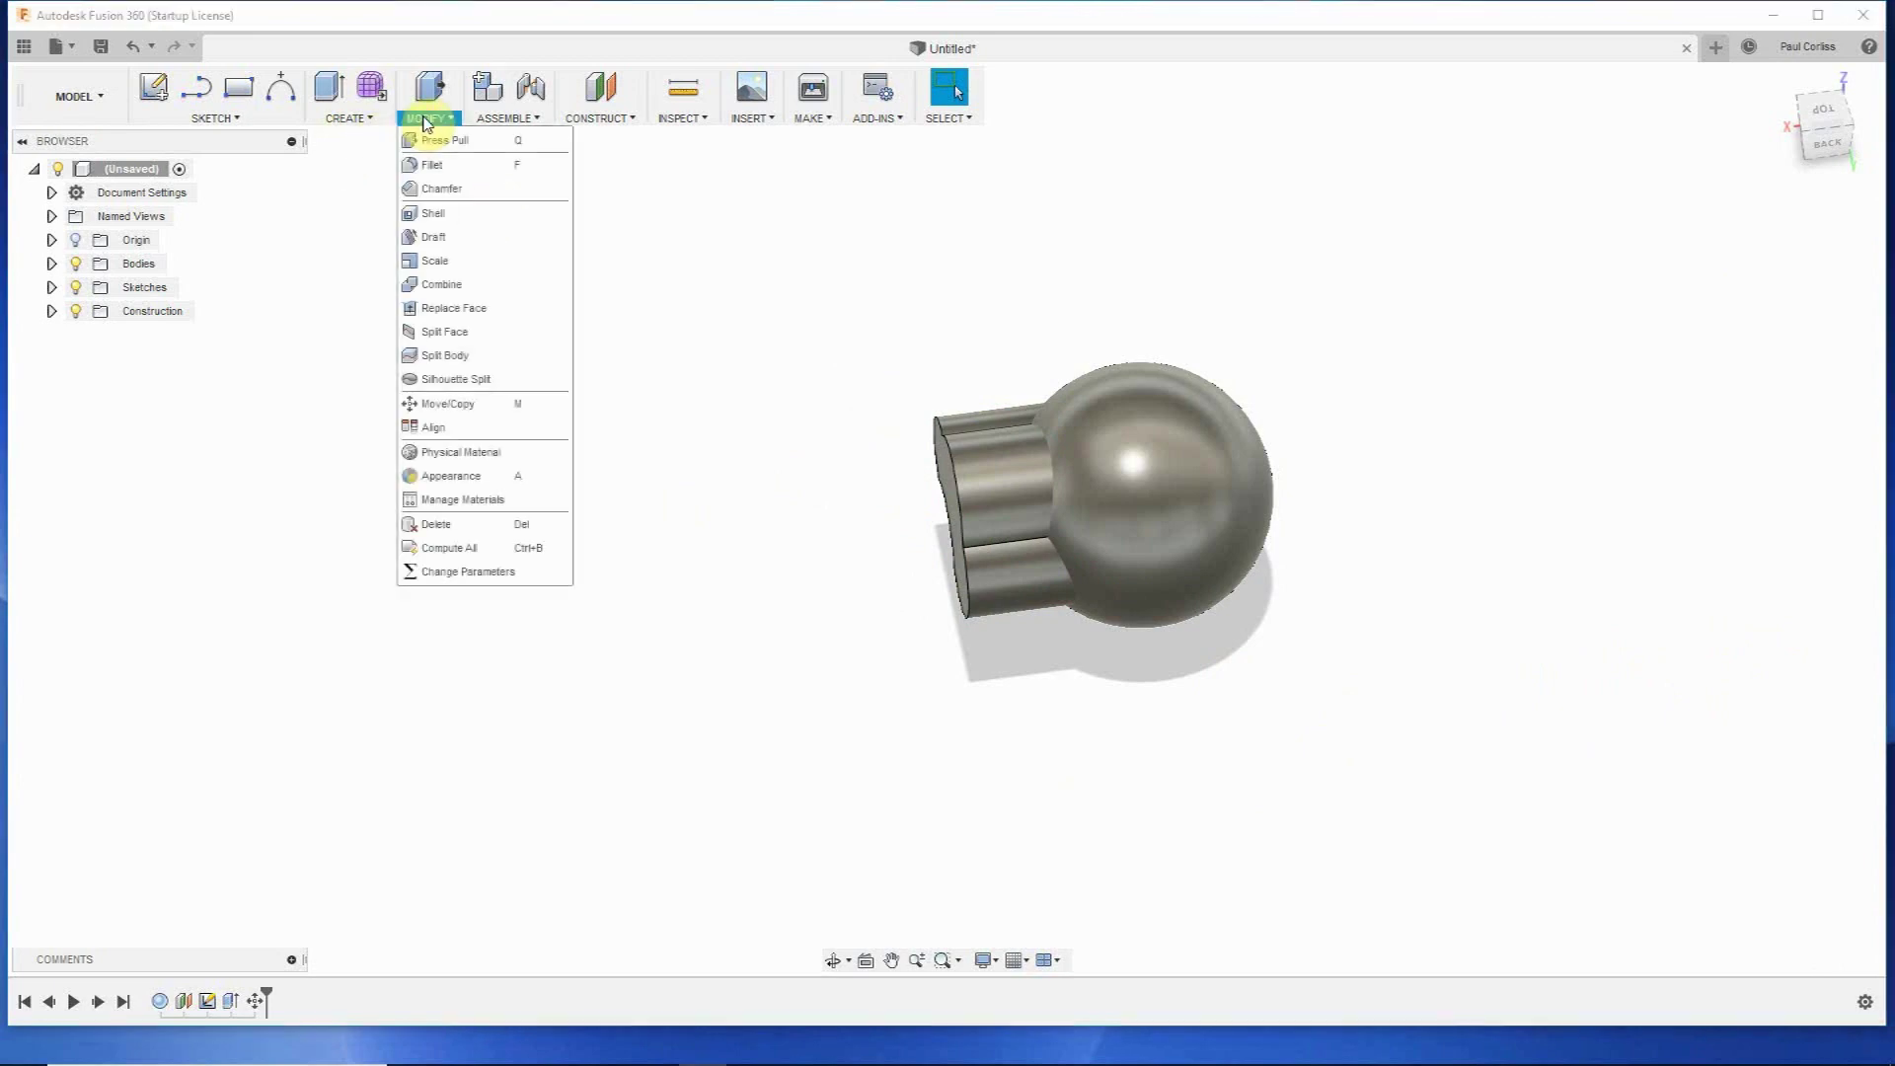
{"action": "left_click", "coordinate": [446, 285]}
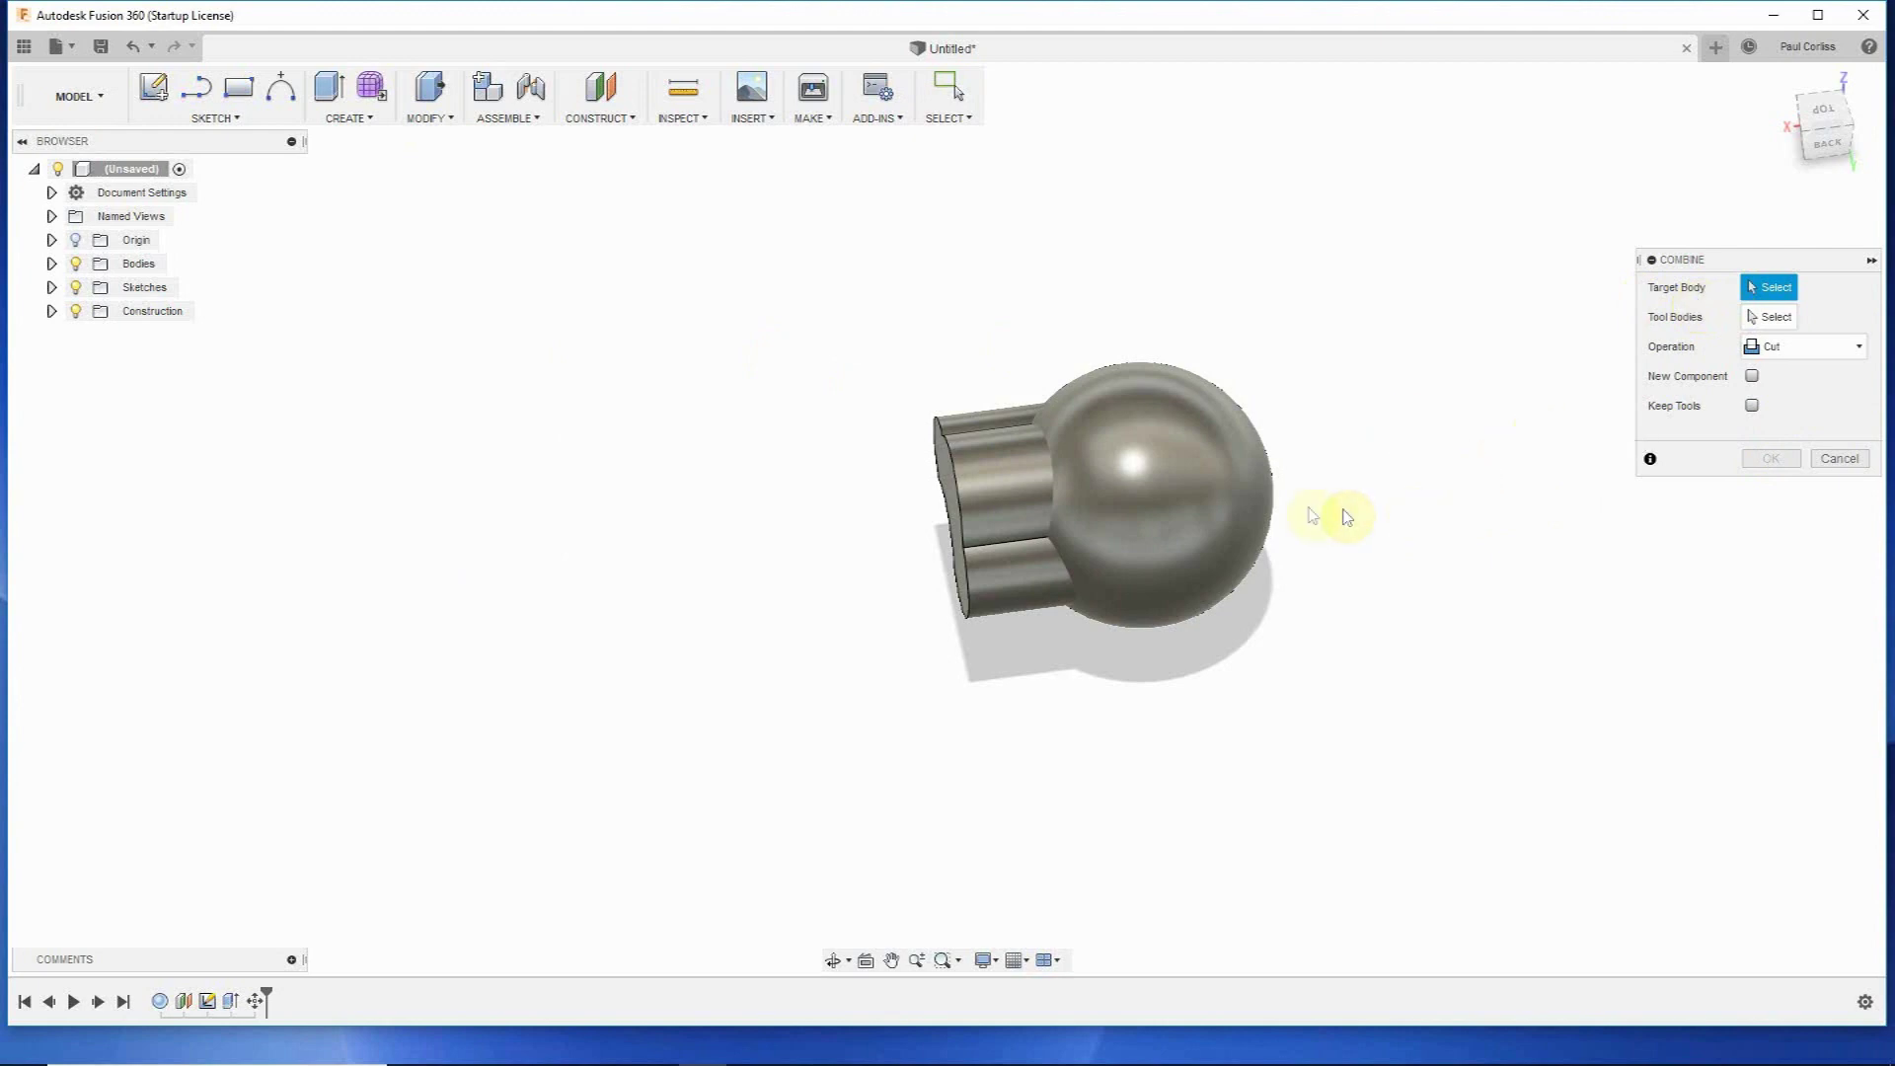
{"action": "left_click", "coordinate": [1181, 515]}
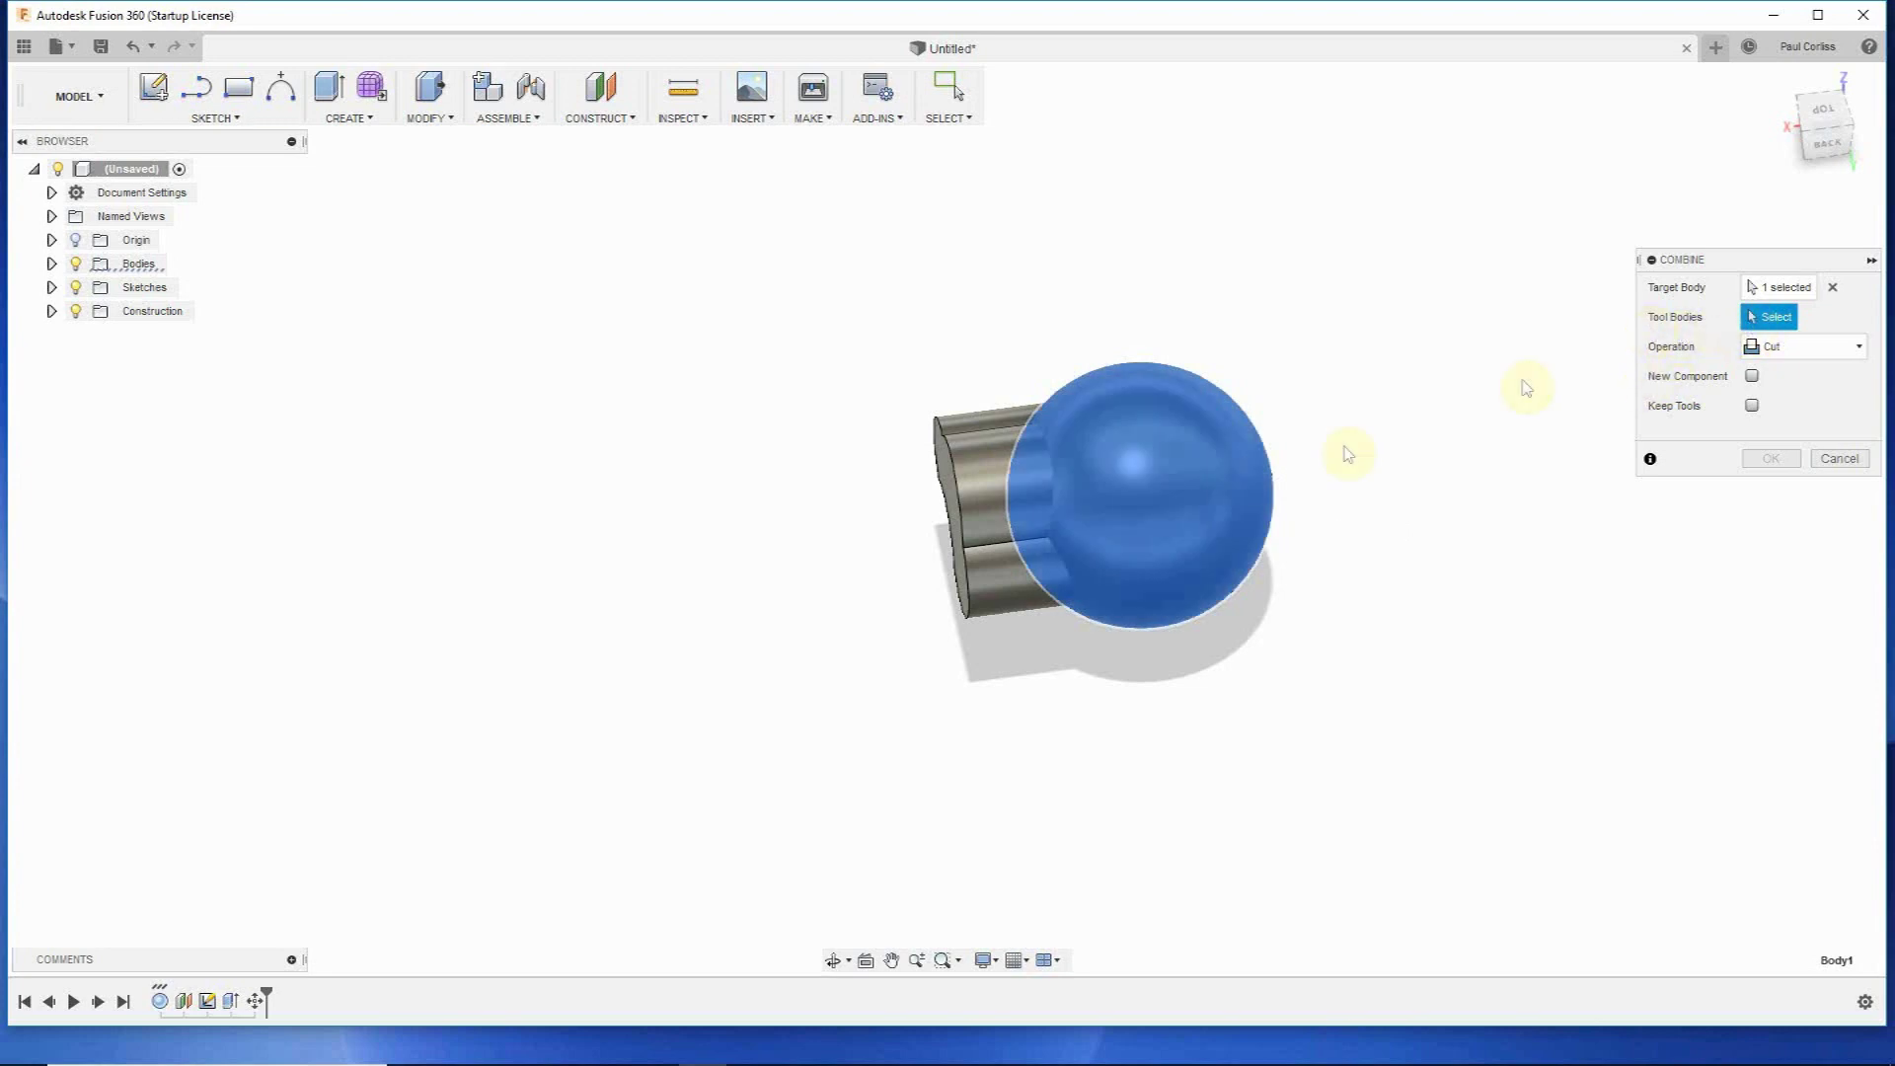
{"action": "left_click", "coordinate": [965, 502]}
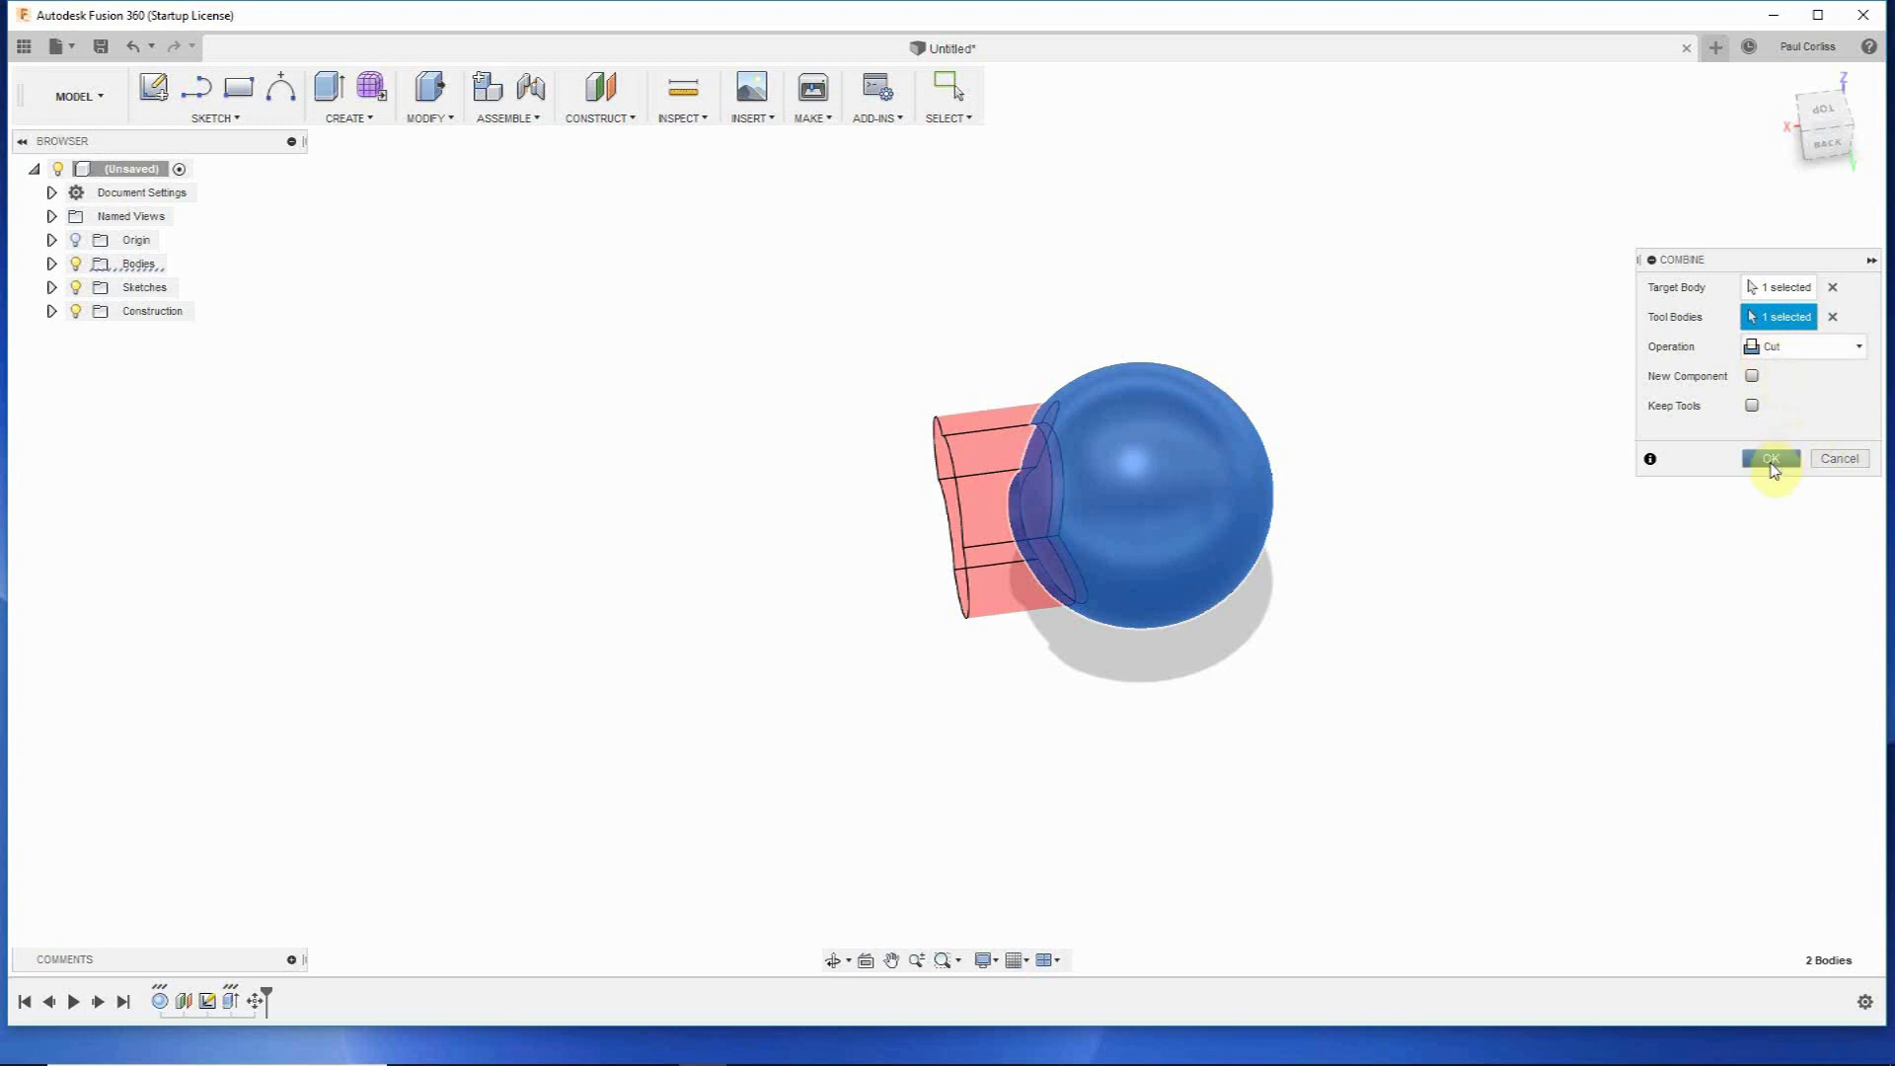
{"action": "left_click", "coordinate": [1771, 463]}
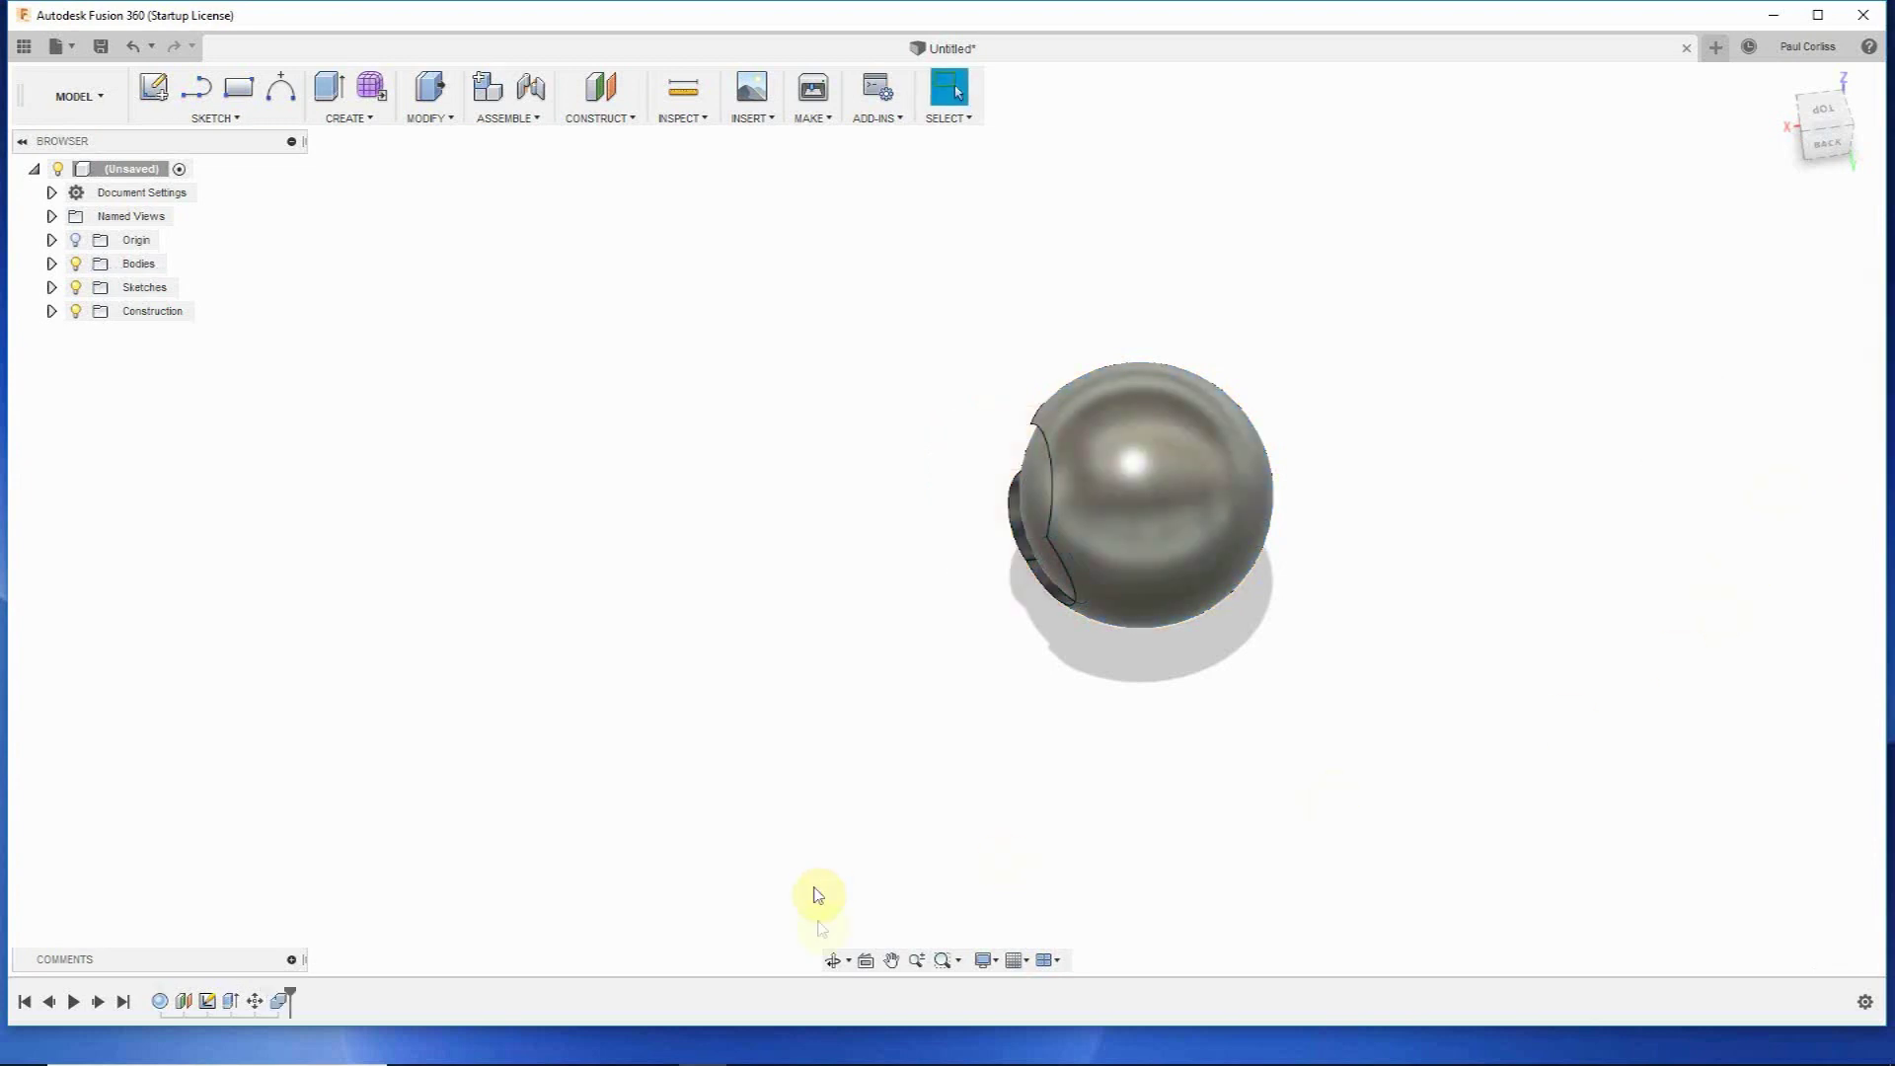
Orbit to reveal the recess and select its lobed face.
{"action": "left_click", "coordinate": [835, 962]}
{"action": "mouse_move", "coordinate": [879, 780]}
{"action": "left_mouse_down"}
{"action": "mouse_move", "coordinate": [991, 691]}
{"action": "mouse_move", "coordinate": [938, 668]}
{"action": "mouse_move", "coordinate": [932, 702]}
{"action": "mouse_move", "coordinate": [914, 690]}
{"action": "mouse_move", "coordinate": [953, 699]}
{"action": "left_mouse_up"}
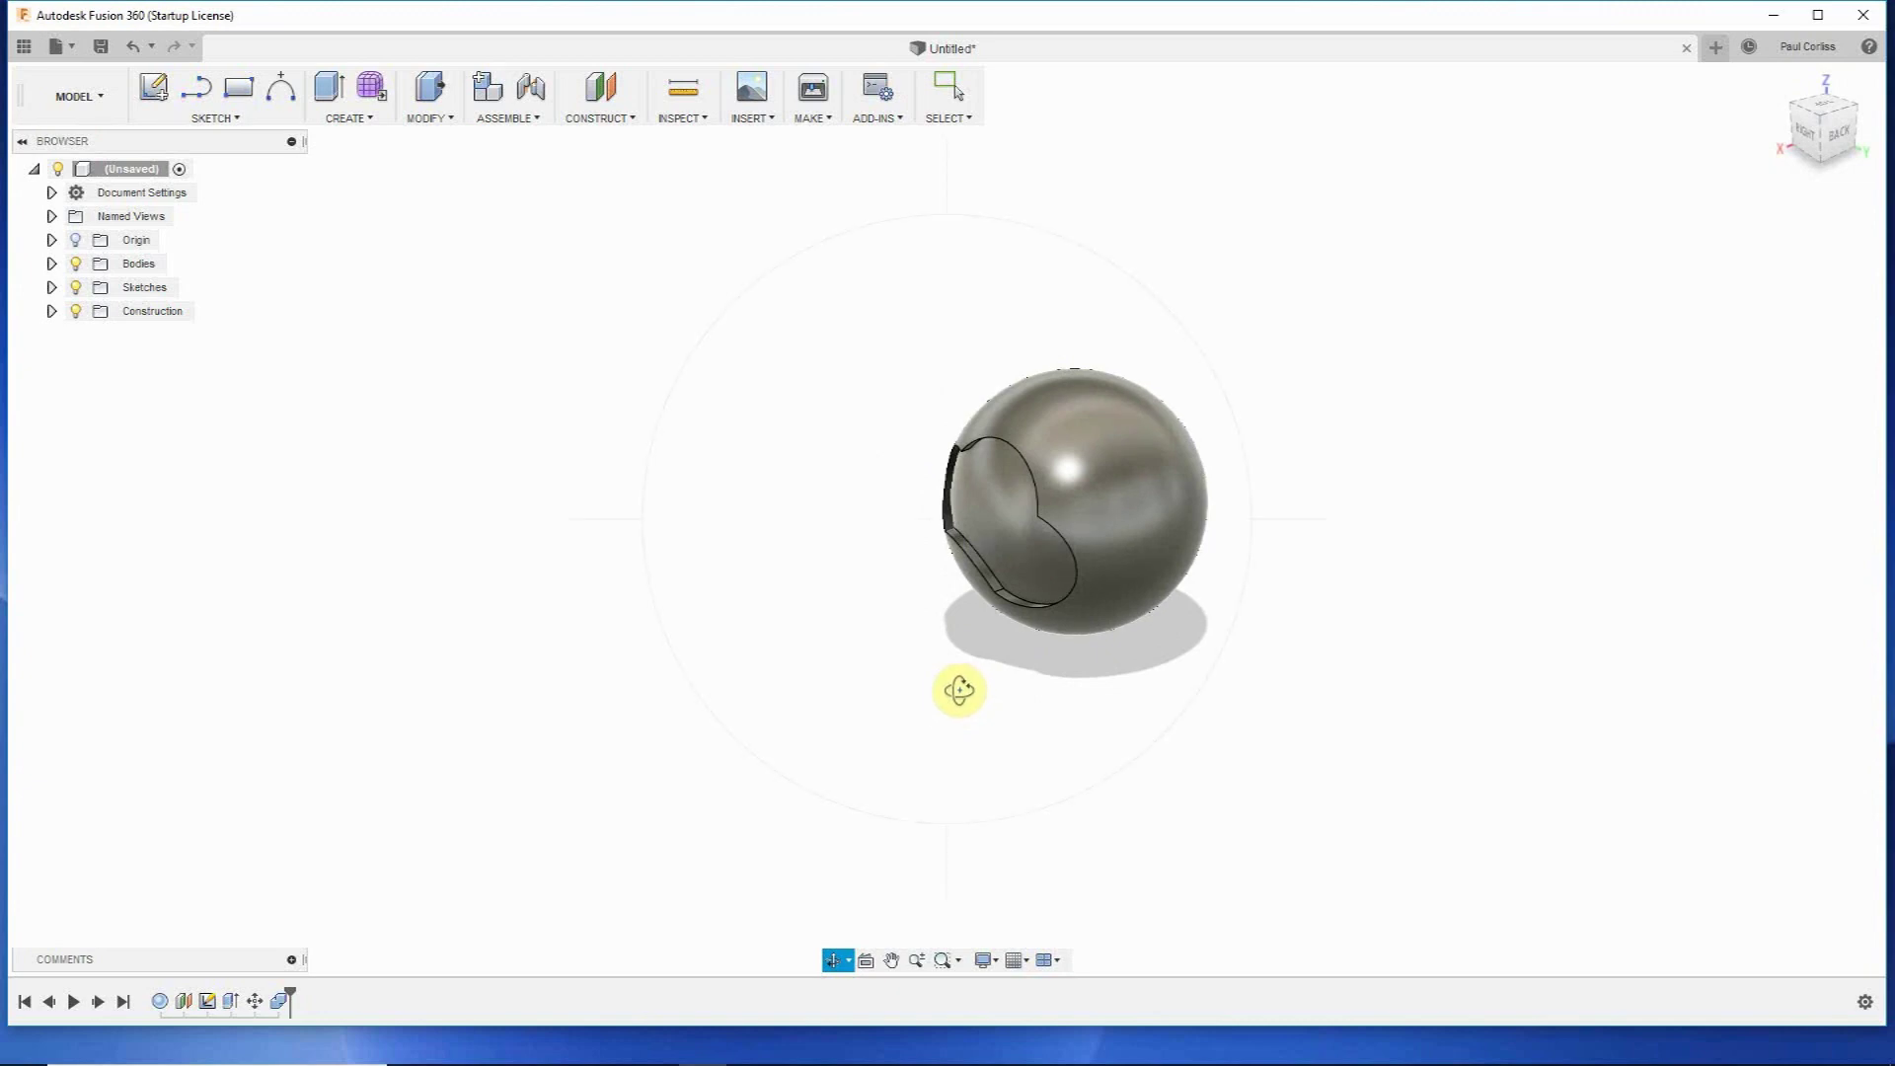
{"action": "key", "text": "Escape"}
{"action": "left_click", "coordinate": [993, 510]}
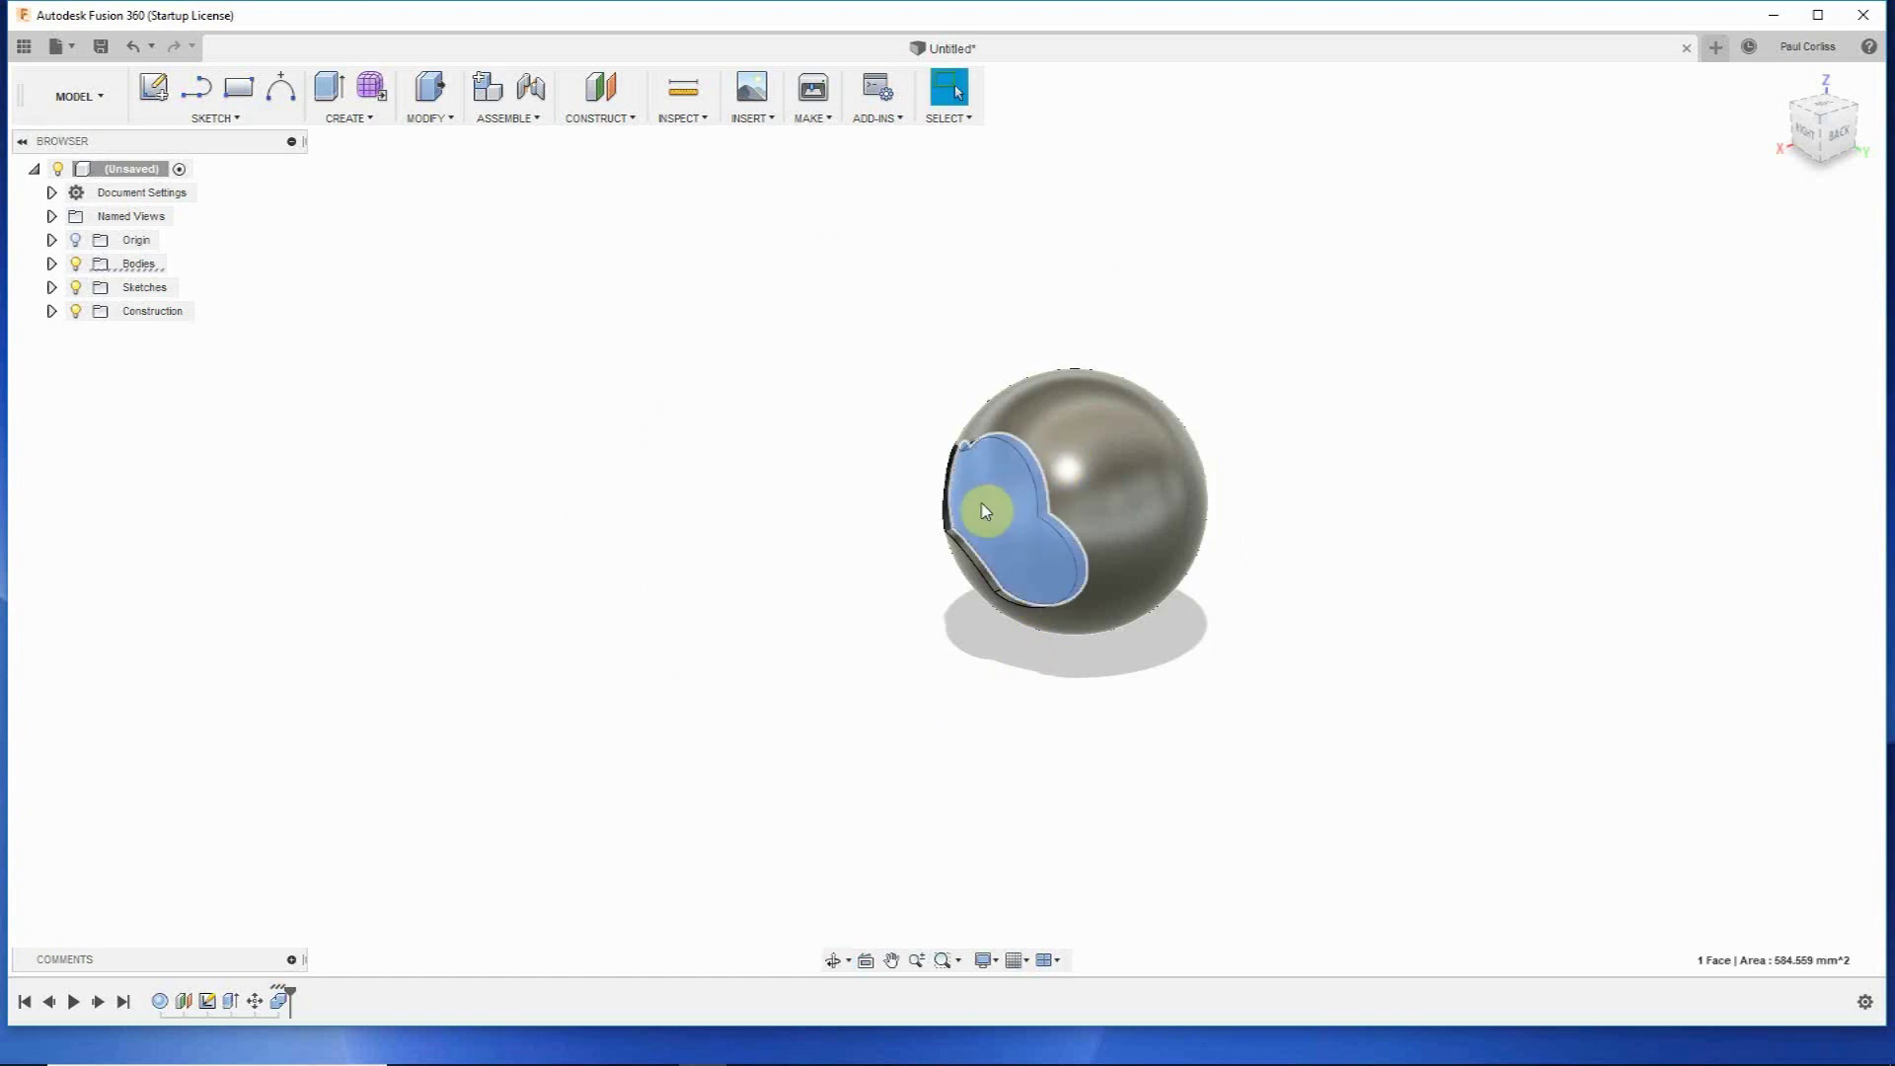
Press Pull the recessed face outward by 2.753 mm.
{"action": "right_click", "coordinate": [985, 511]}
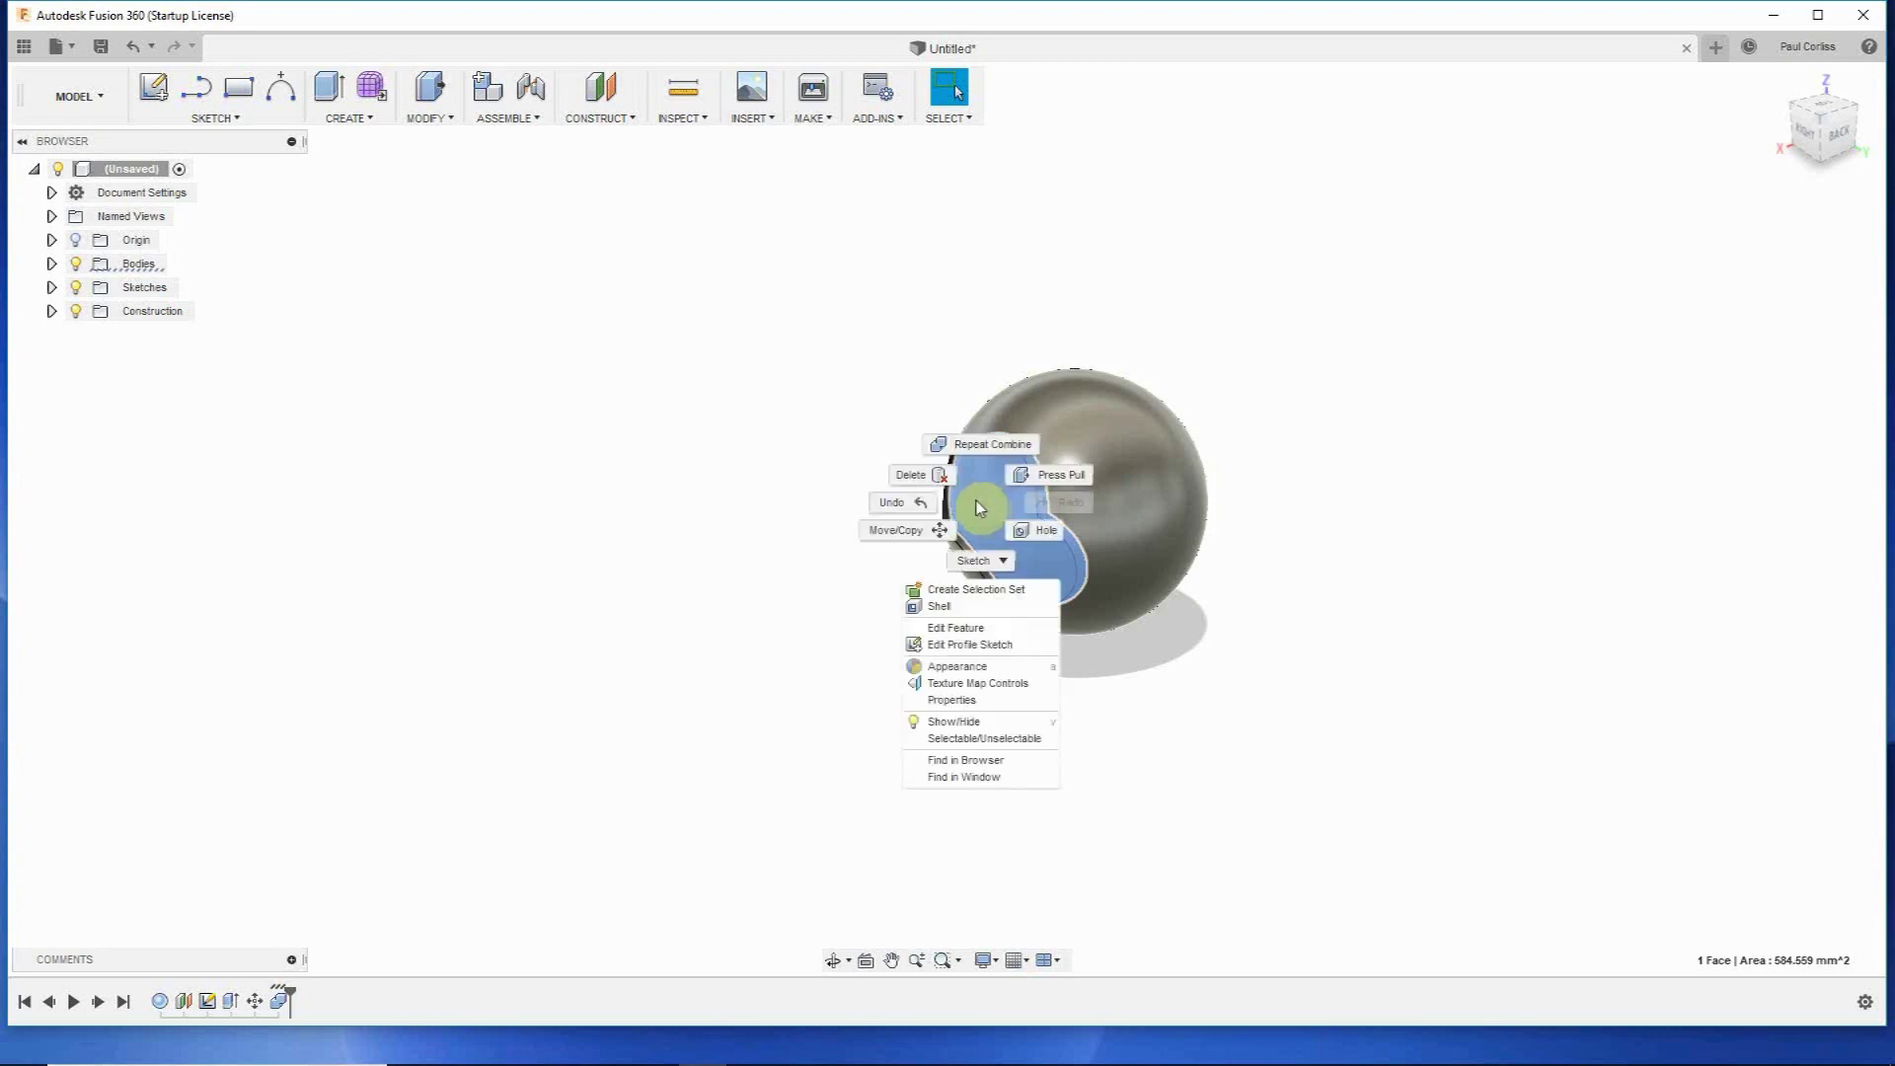
{"action": "left_click", "coordinate": [1038, 476]}
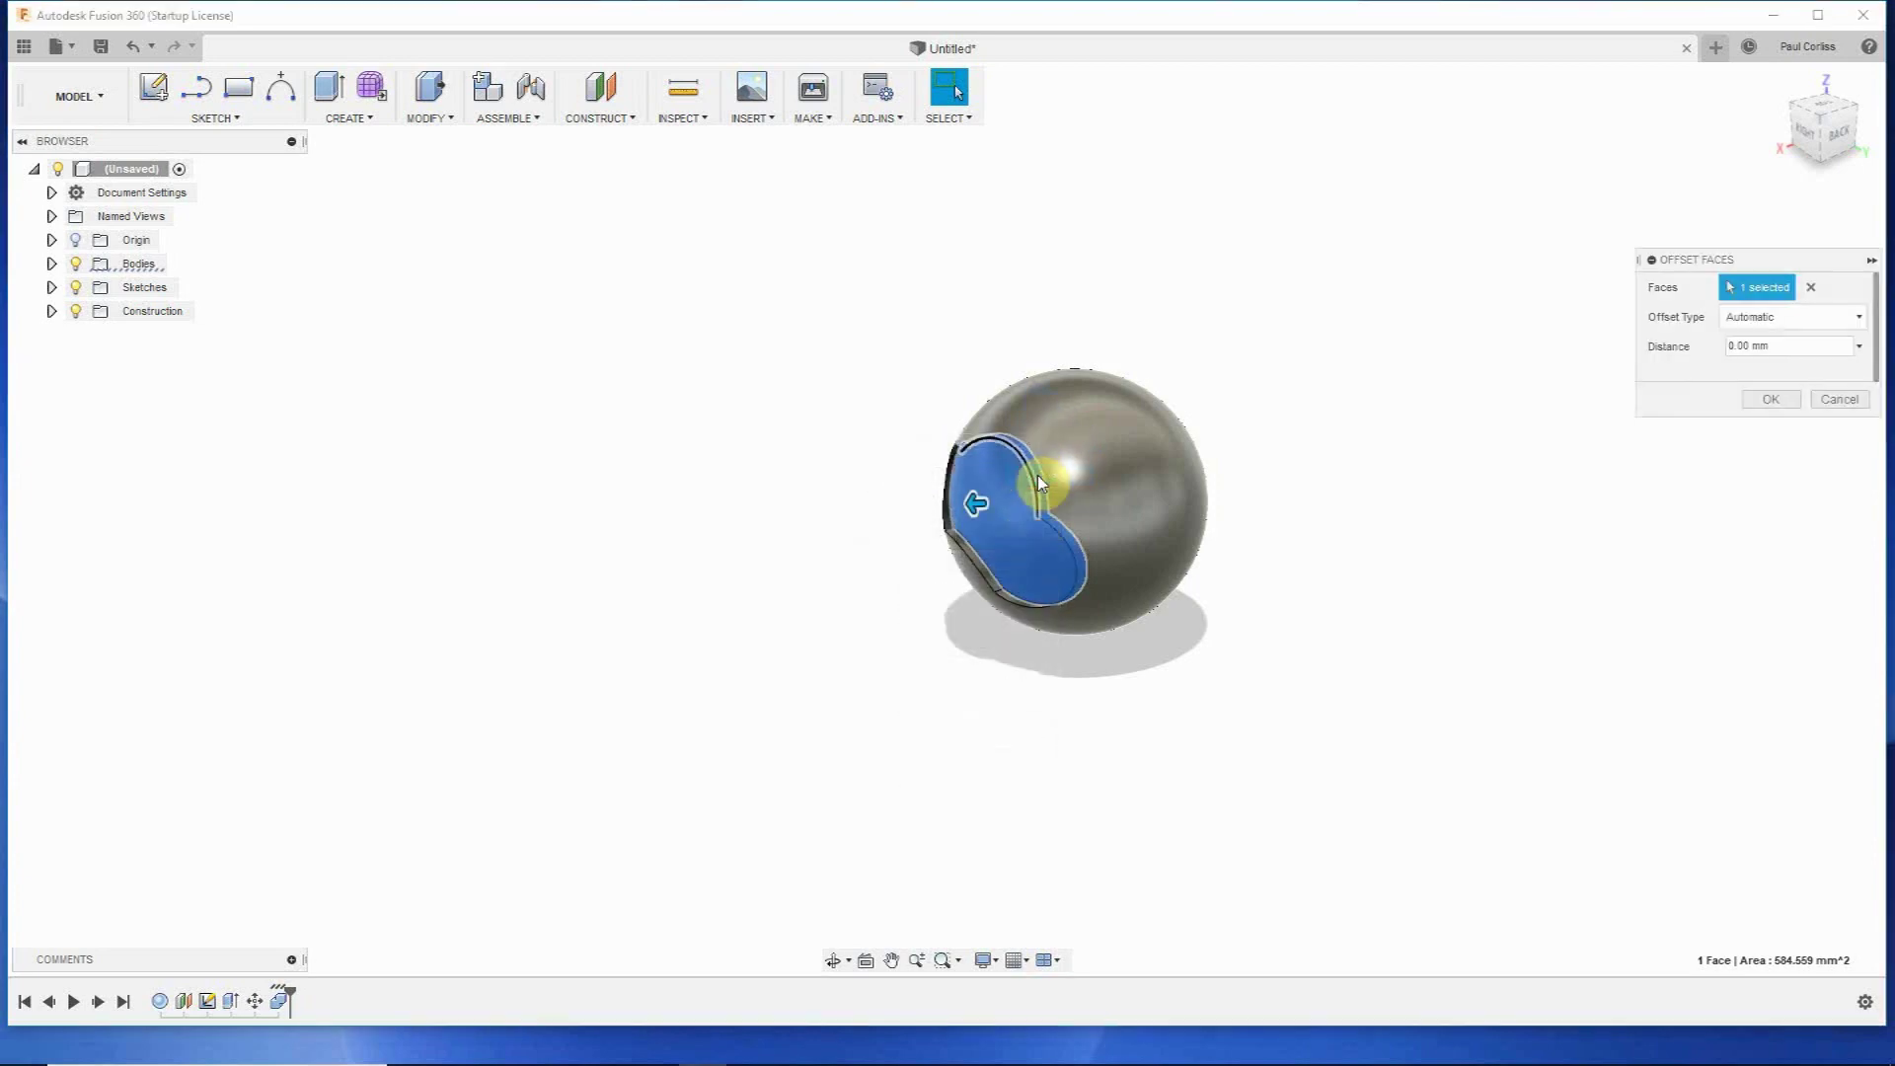
{"action": "left_click_drag", "start_coordinate": [976, 491], "coordinate": [967, 508]}
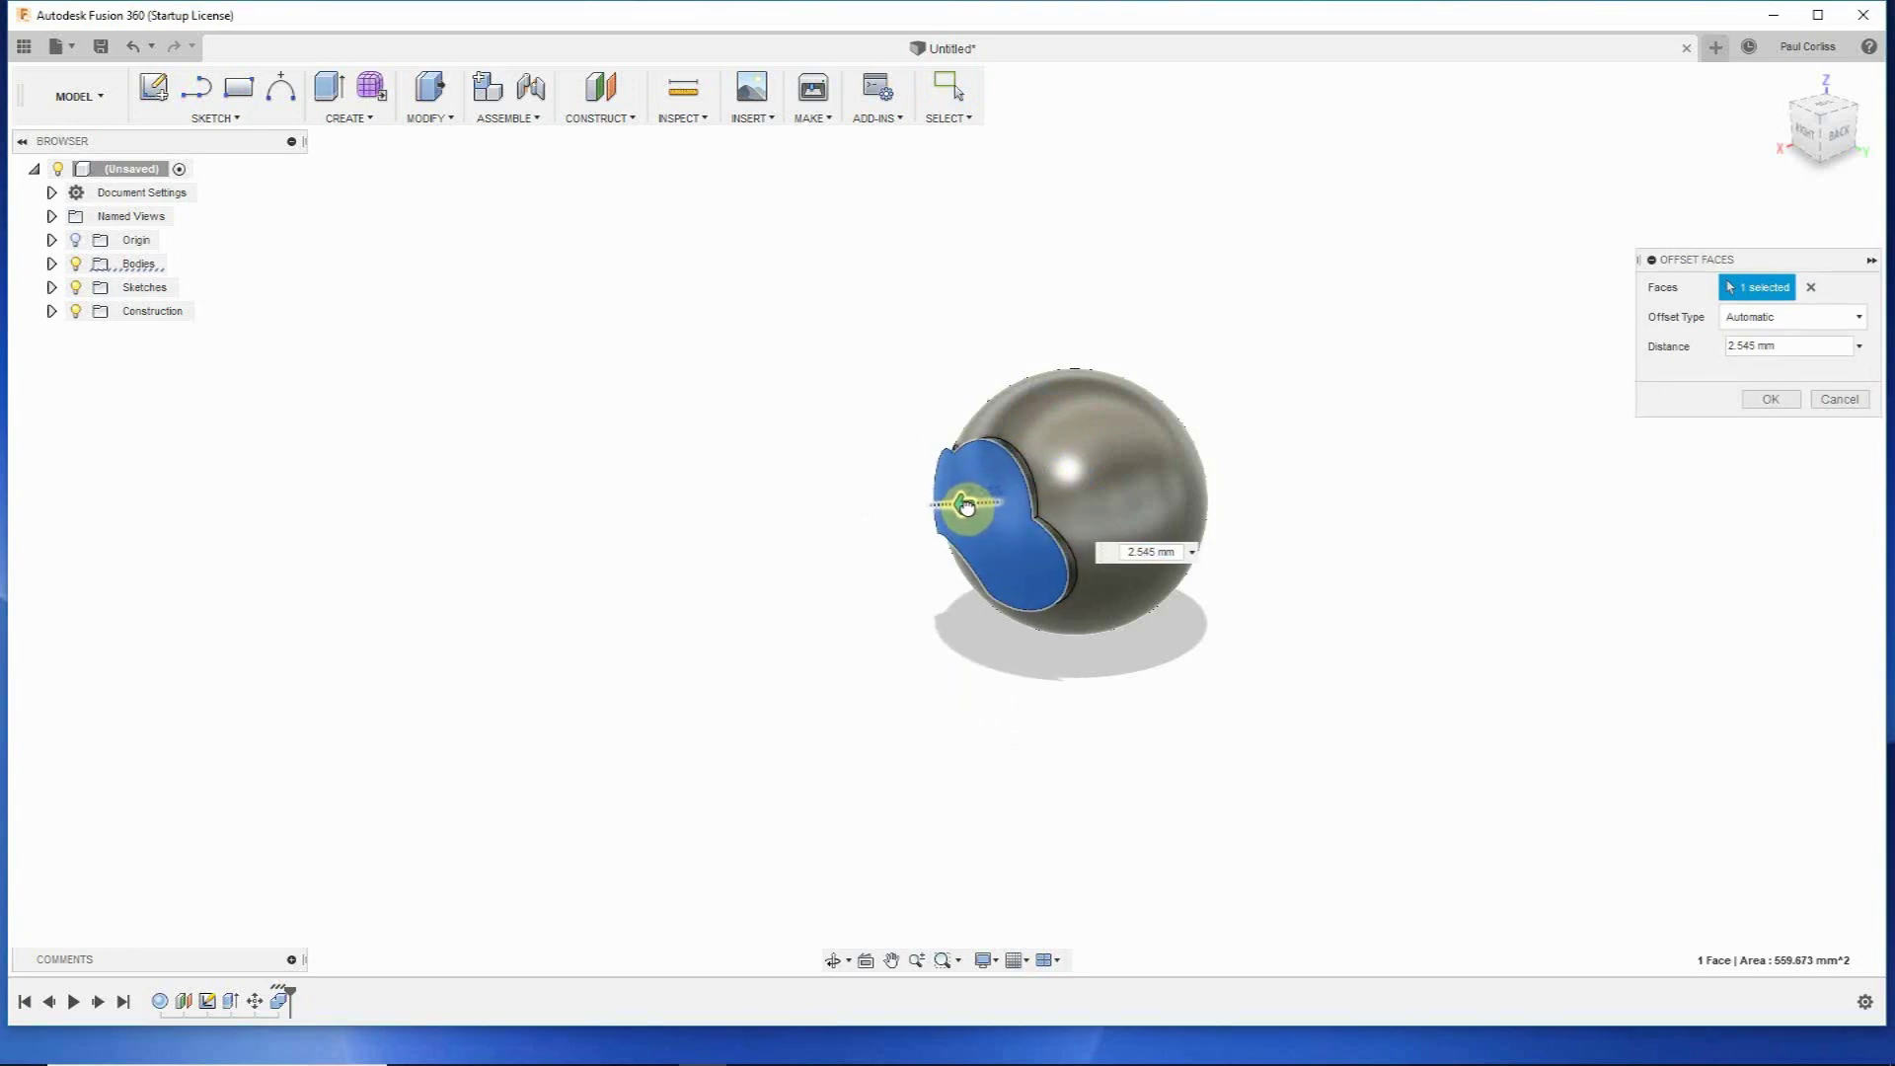
{"action": "left_click_drag", "start_coordinate": [967, 507], "coordinate": [967, 507]}
{"action": "left_click_drag", "start_coordinate": [967, 507], "coordinate": [967, 507]}
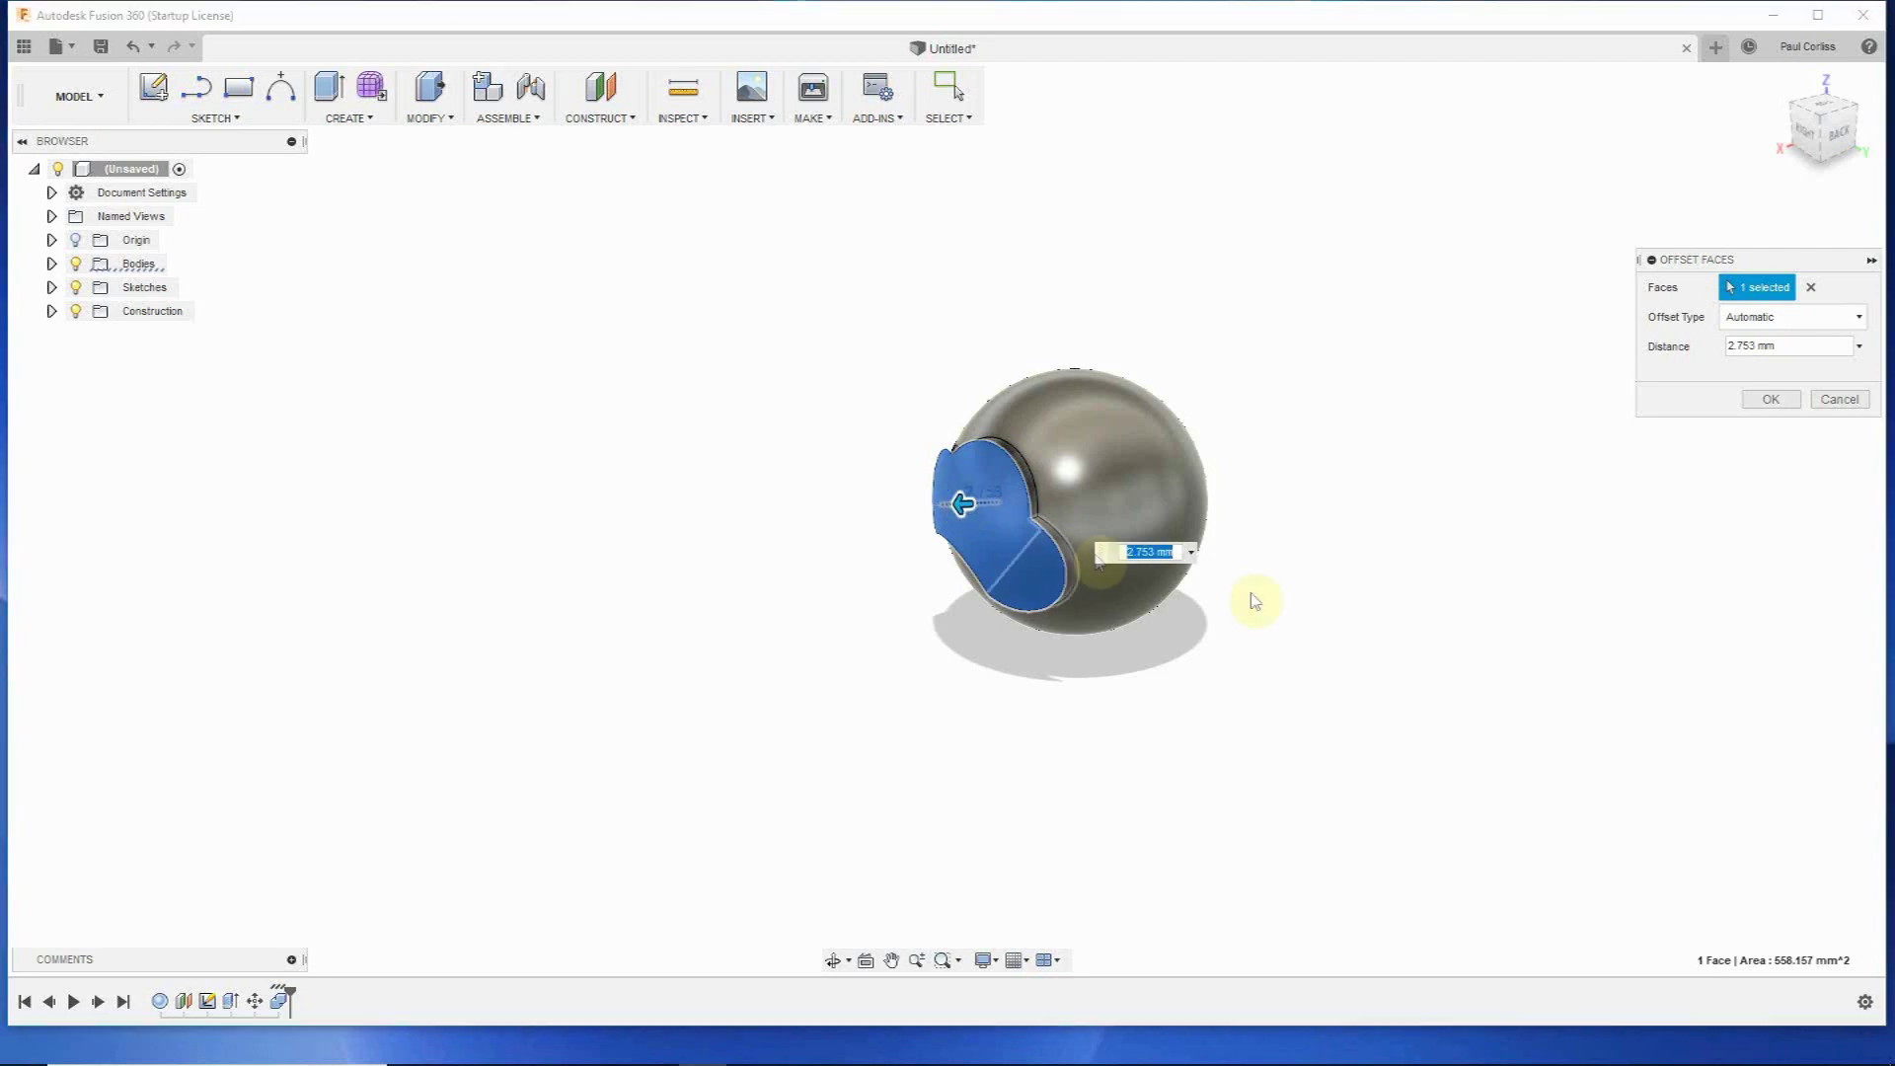
{"action": "left_click", "coordinate": [1771, 408]}
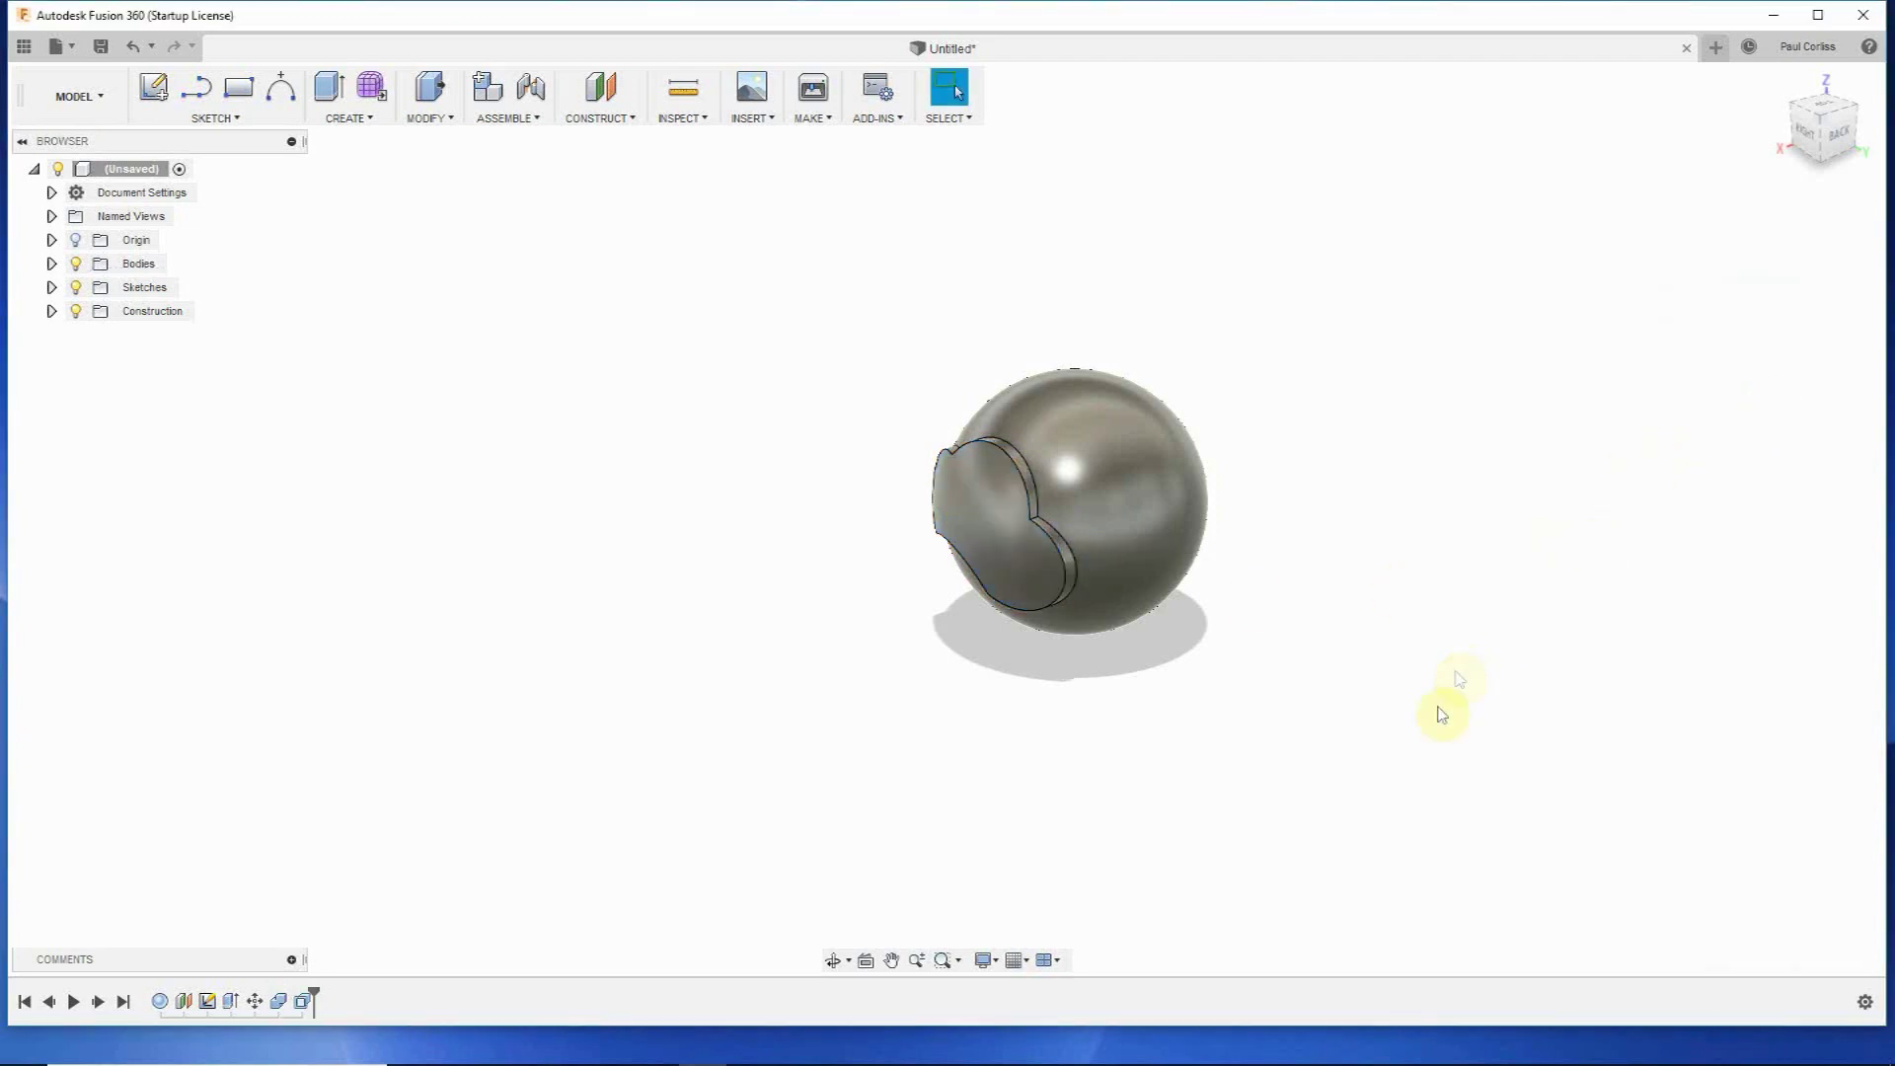
{"action": "left_click", "coordinate": [836, 961]}
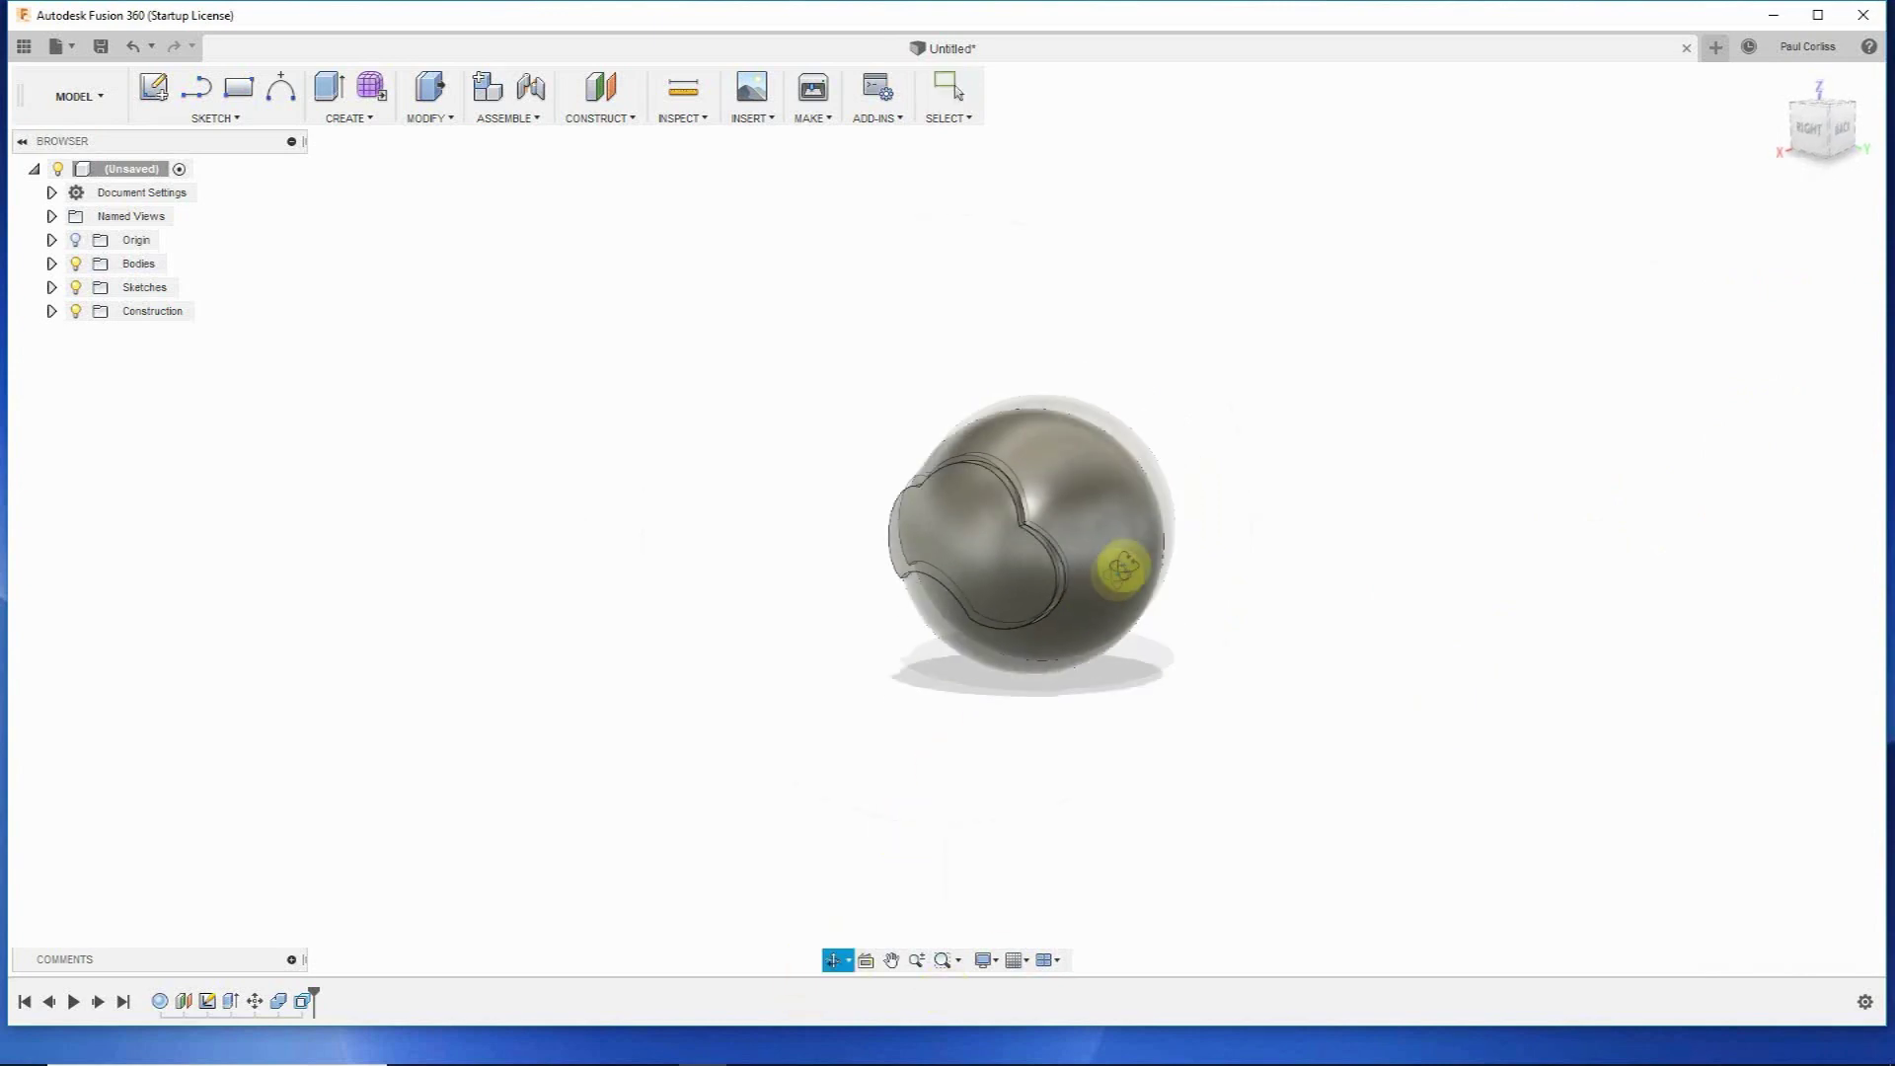